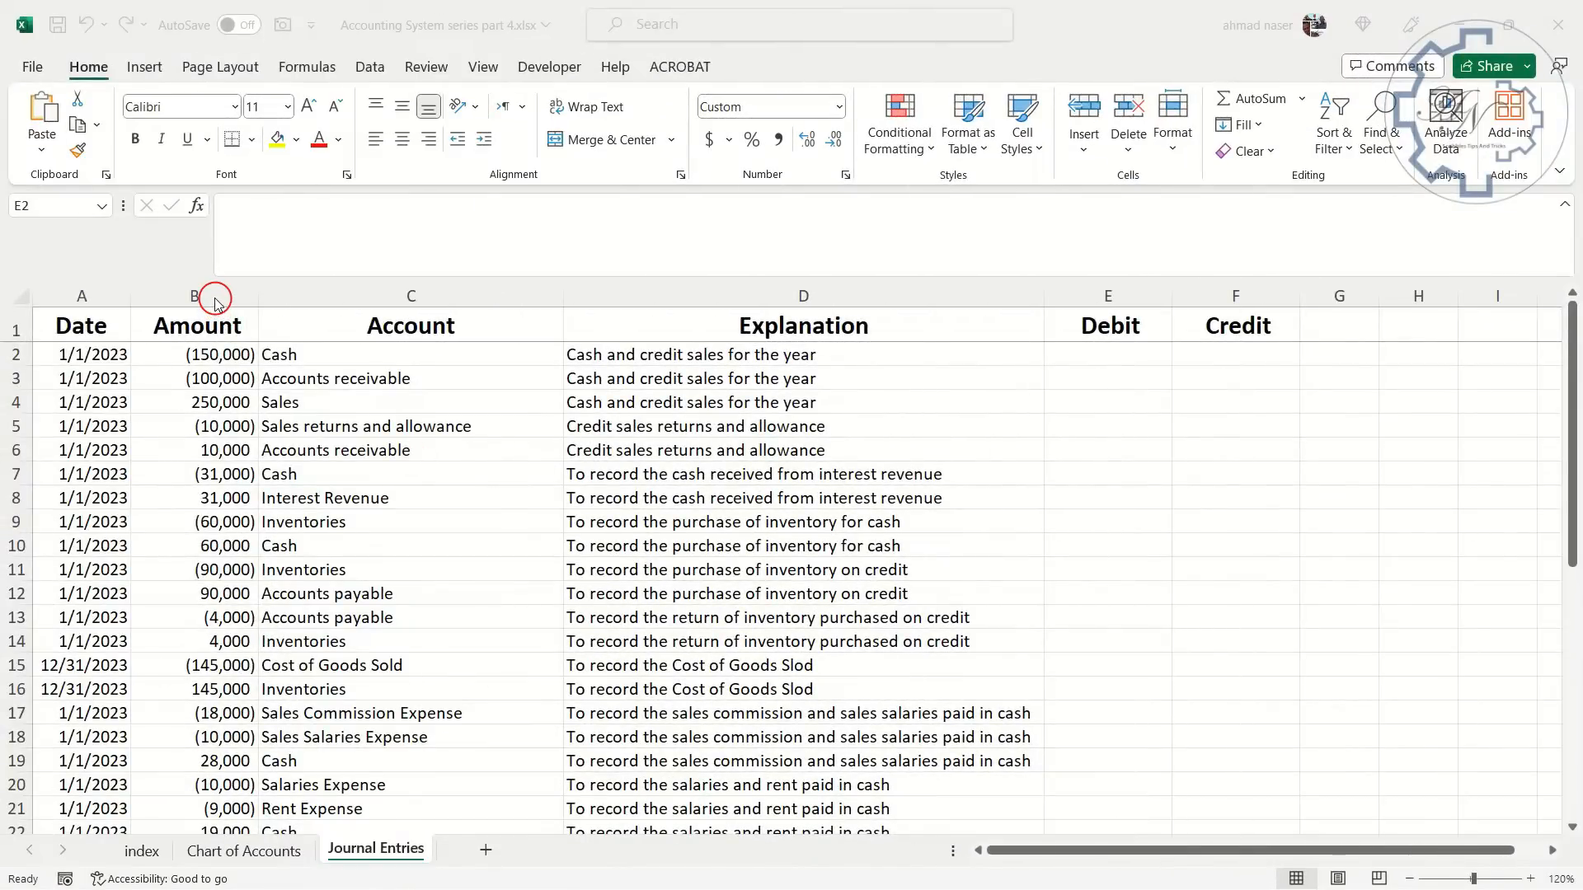
Select the entire Amount column and check that its entries balance by reading their sum
{"action": "left_click", "coordinate": [214, 298]}
{"action": "left_click", "coordinate": [218, 297]}
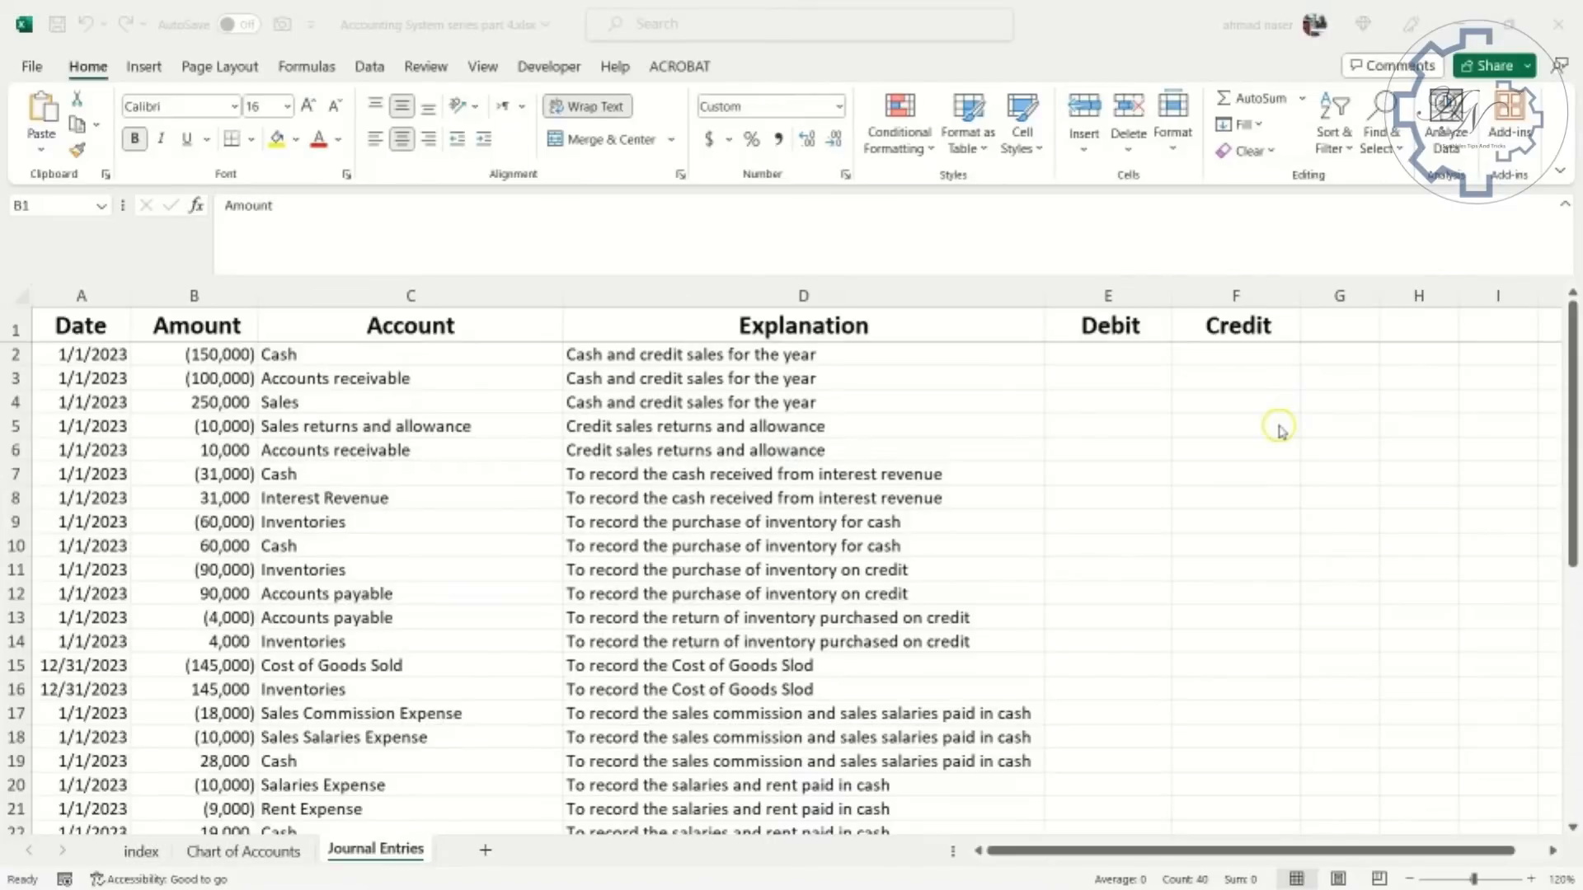
{"action": "left_click", "coordinate": [1274, 889]}
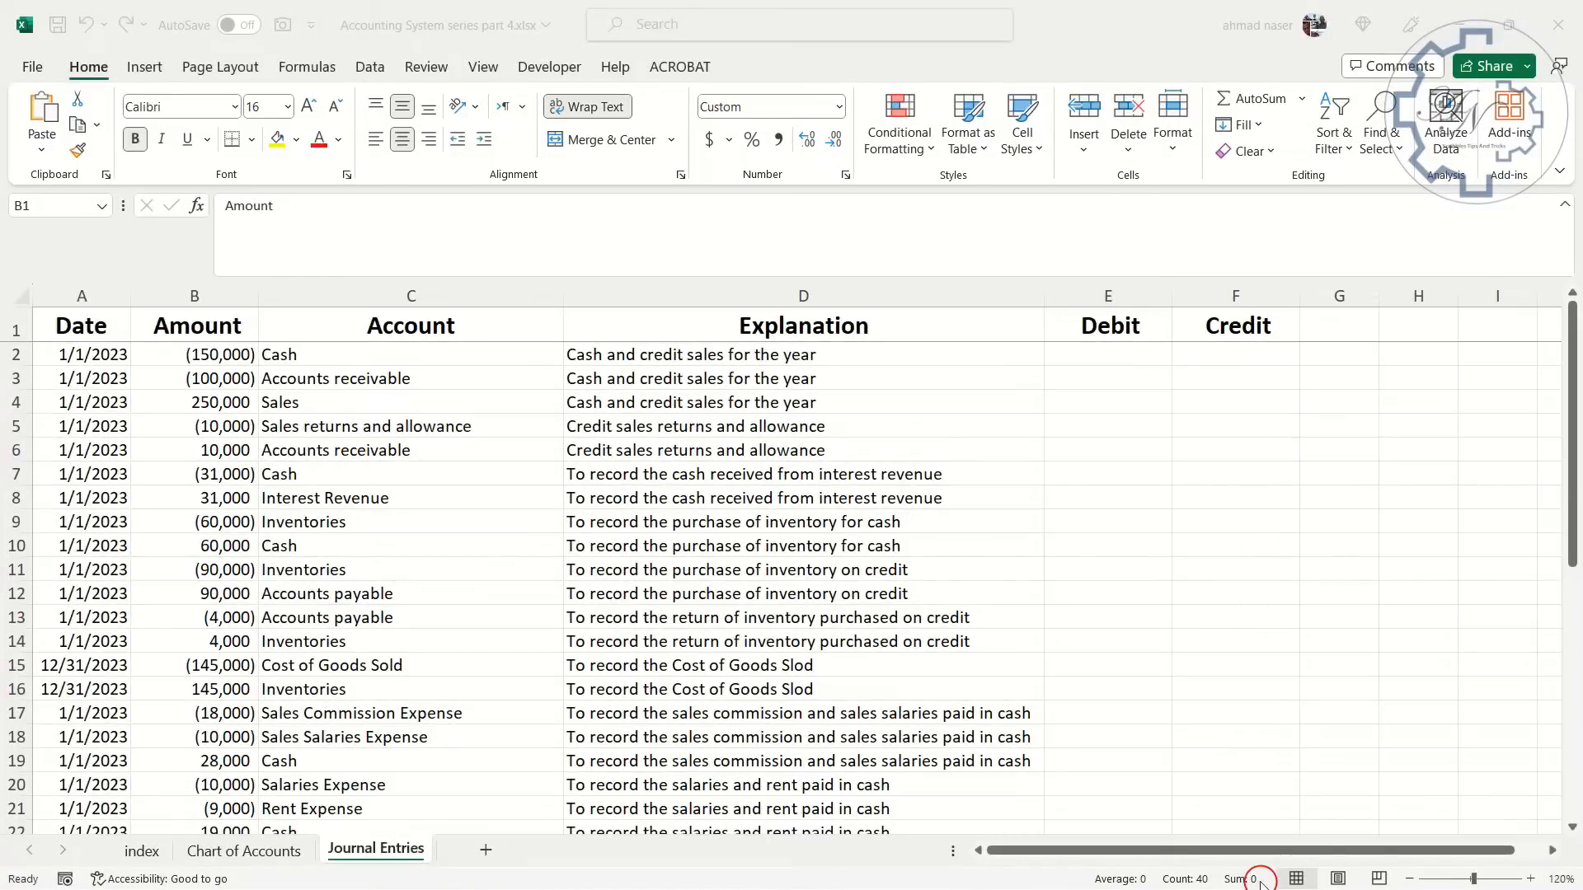
Enter the formula =SUM(B:B) in cell G1 to total the whole Amount column
{"action": "left_click", "coordinate": [1342, 324]}
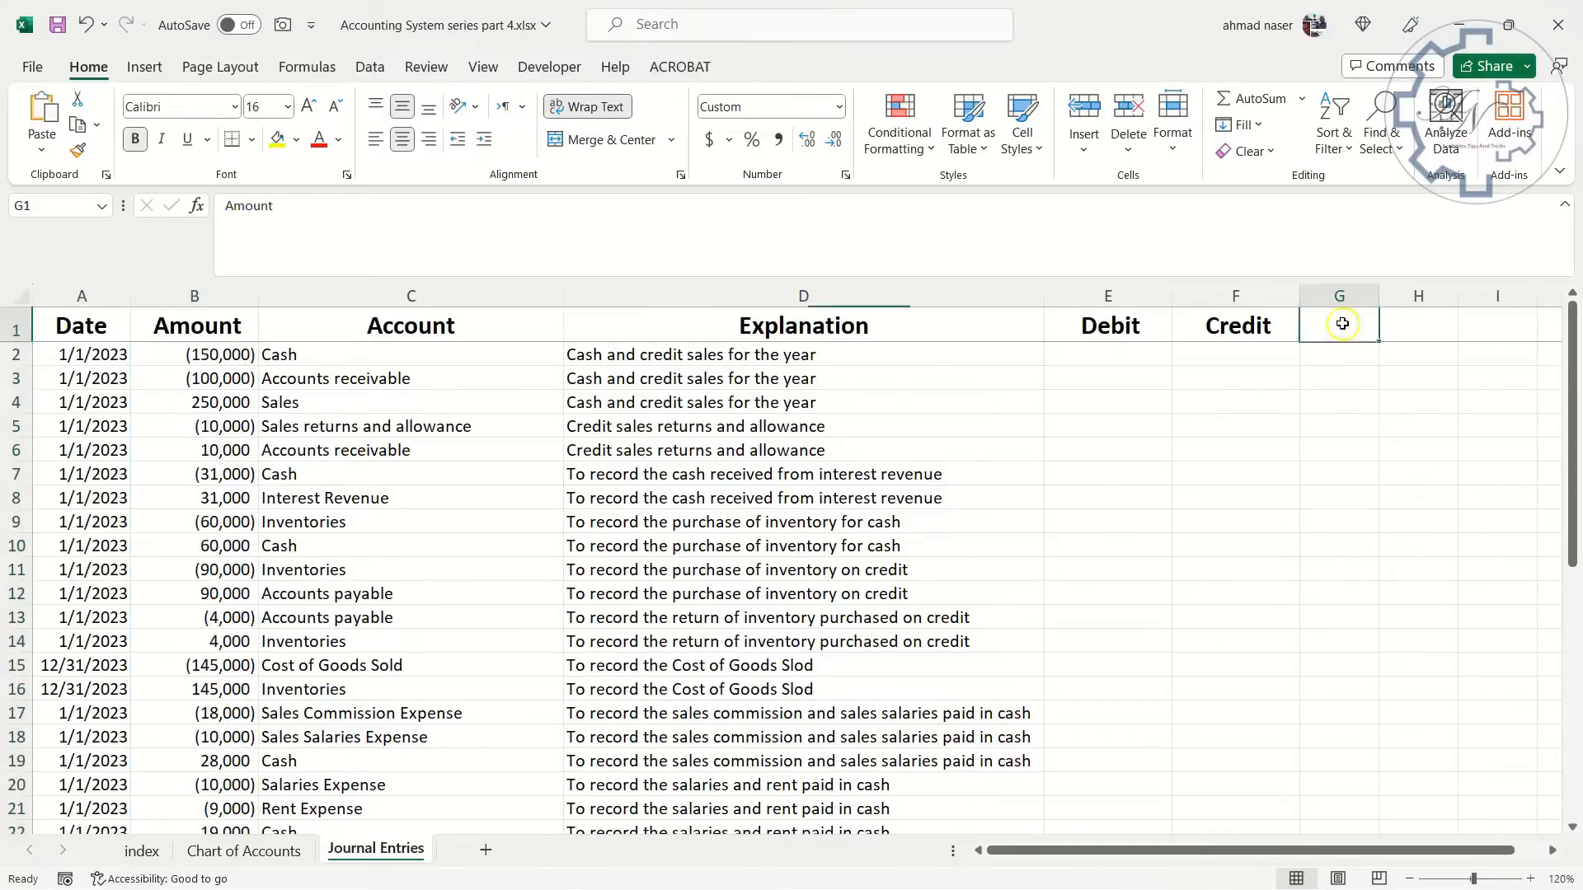
{"action": "left_click", "coordinate": [1342, 324]}
{"action": "type", "text": "=sum"}
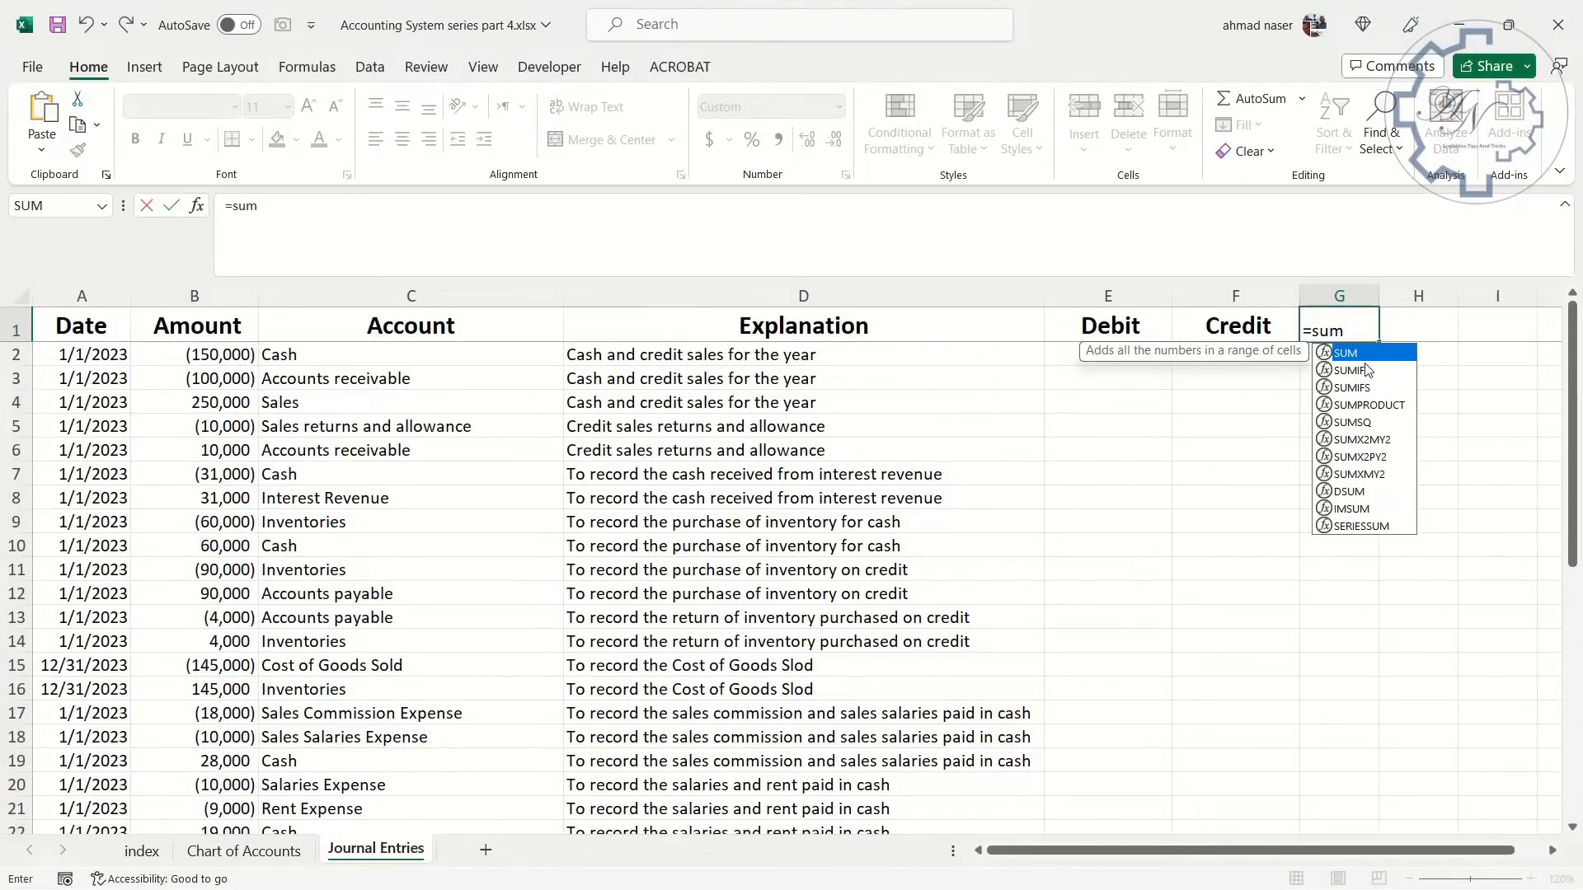
{"action": "key", "text": "Tab"}
{"action": "left_click", "coordinate": [202, 296]}
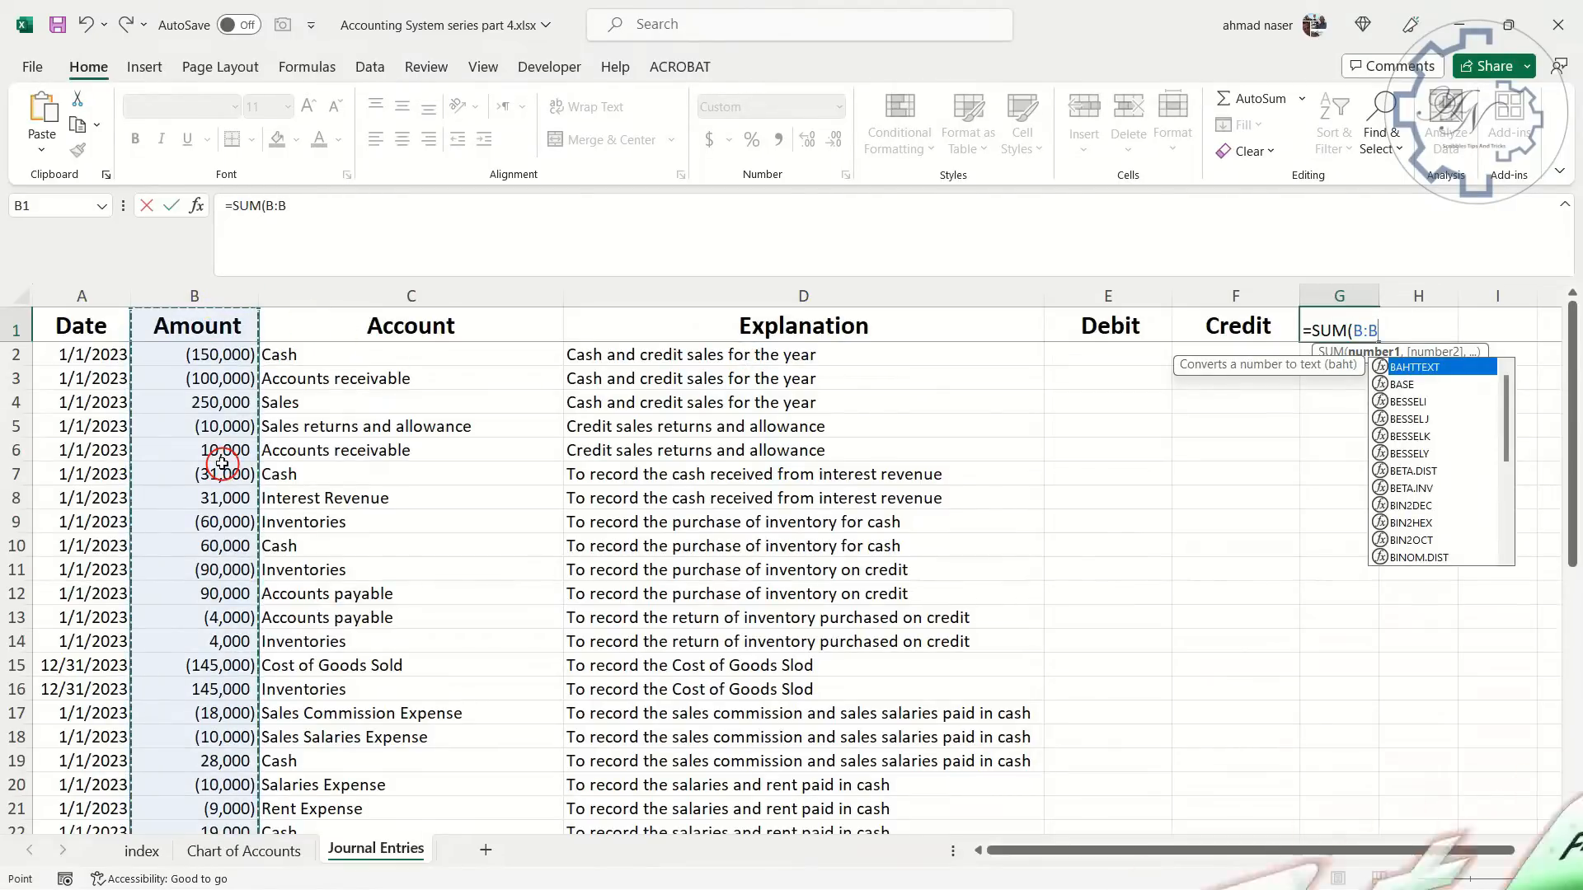
{"action": "key", "text": "Return"}
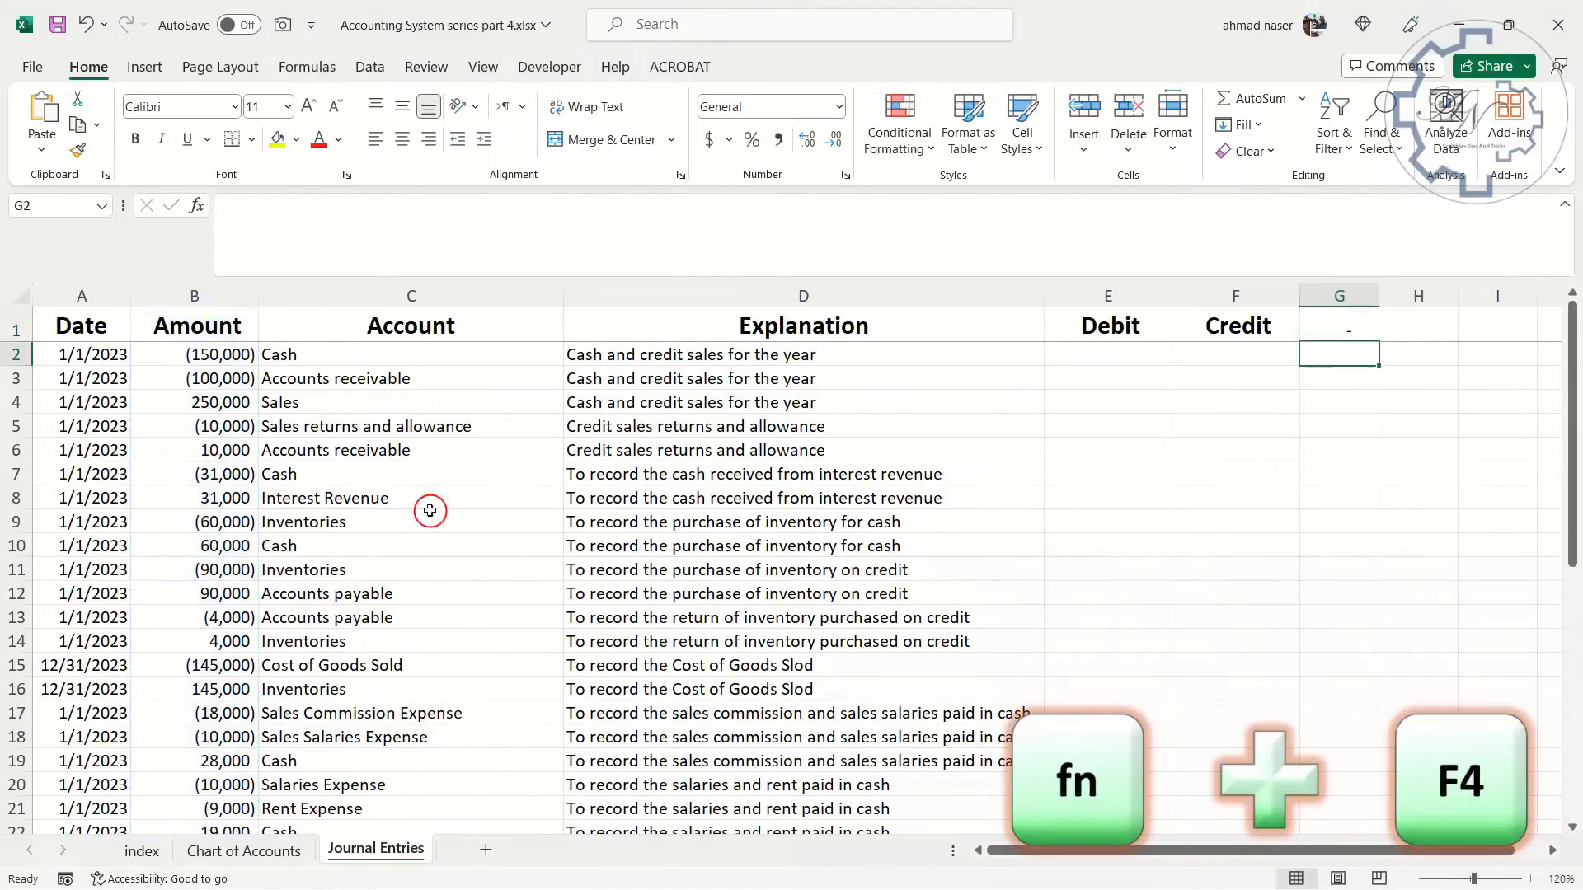
Make the column reference in G1 absolute as =SUM($B:$B), and cut the formula text out of the cell
{"action": "left_click", "coordinate": [1324, 326]}
{"action": "left_click", "coordinate": [481, 212]}
{"action": "key", "text": "F4"}
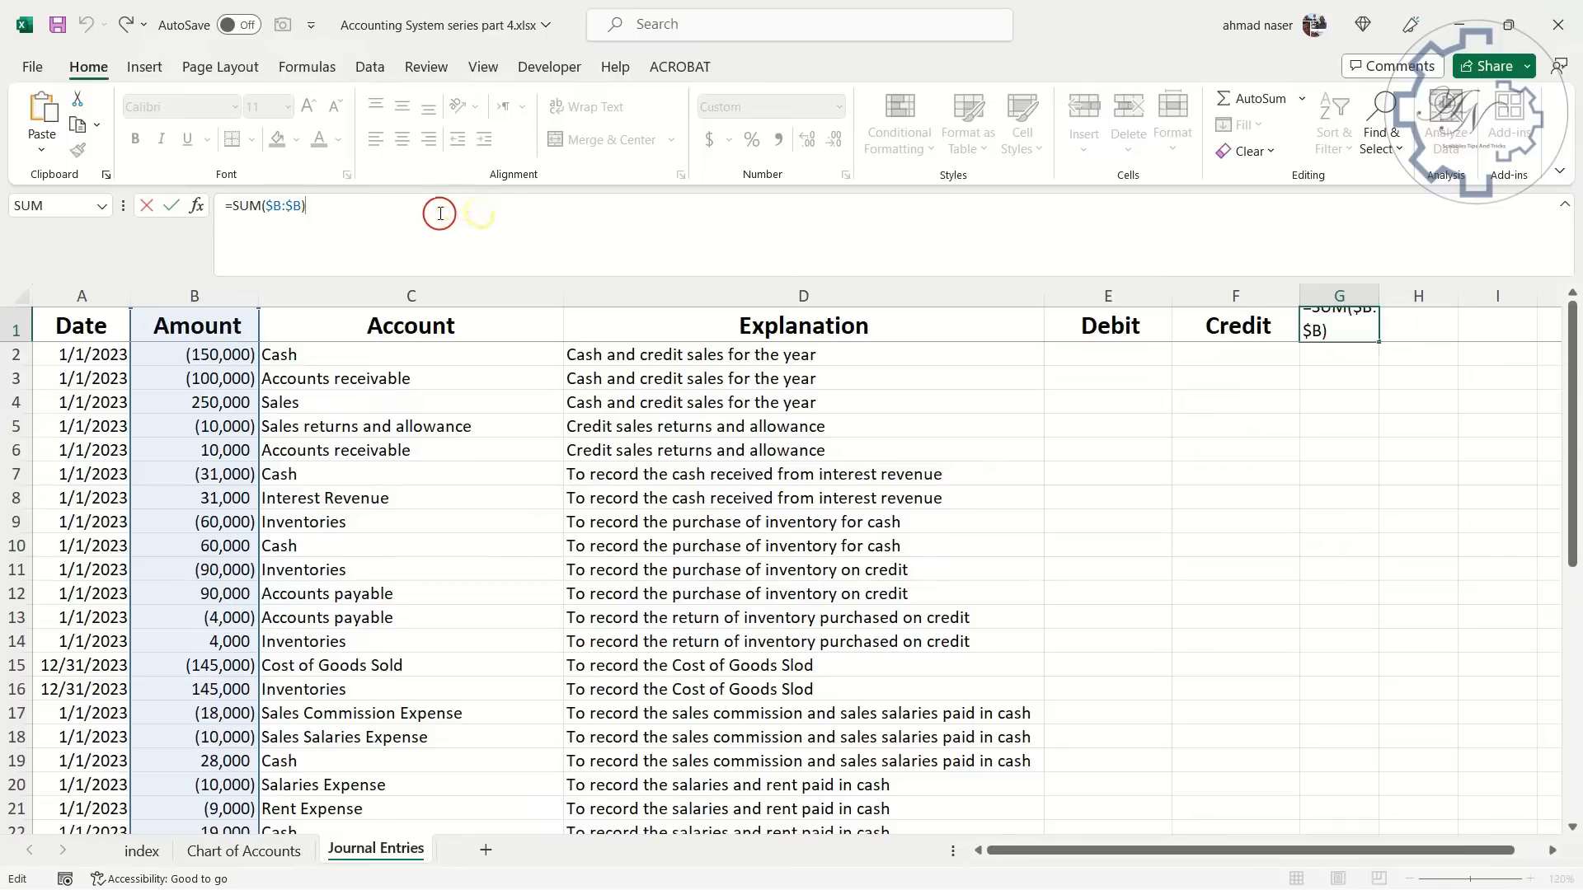
{"action": "left_click_drag", "start_coordinate": [438, 212], "coordinate": [149, 201]}
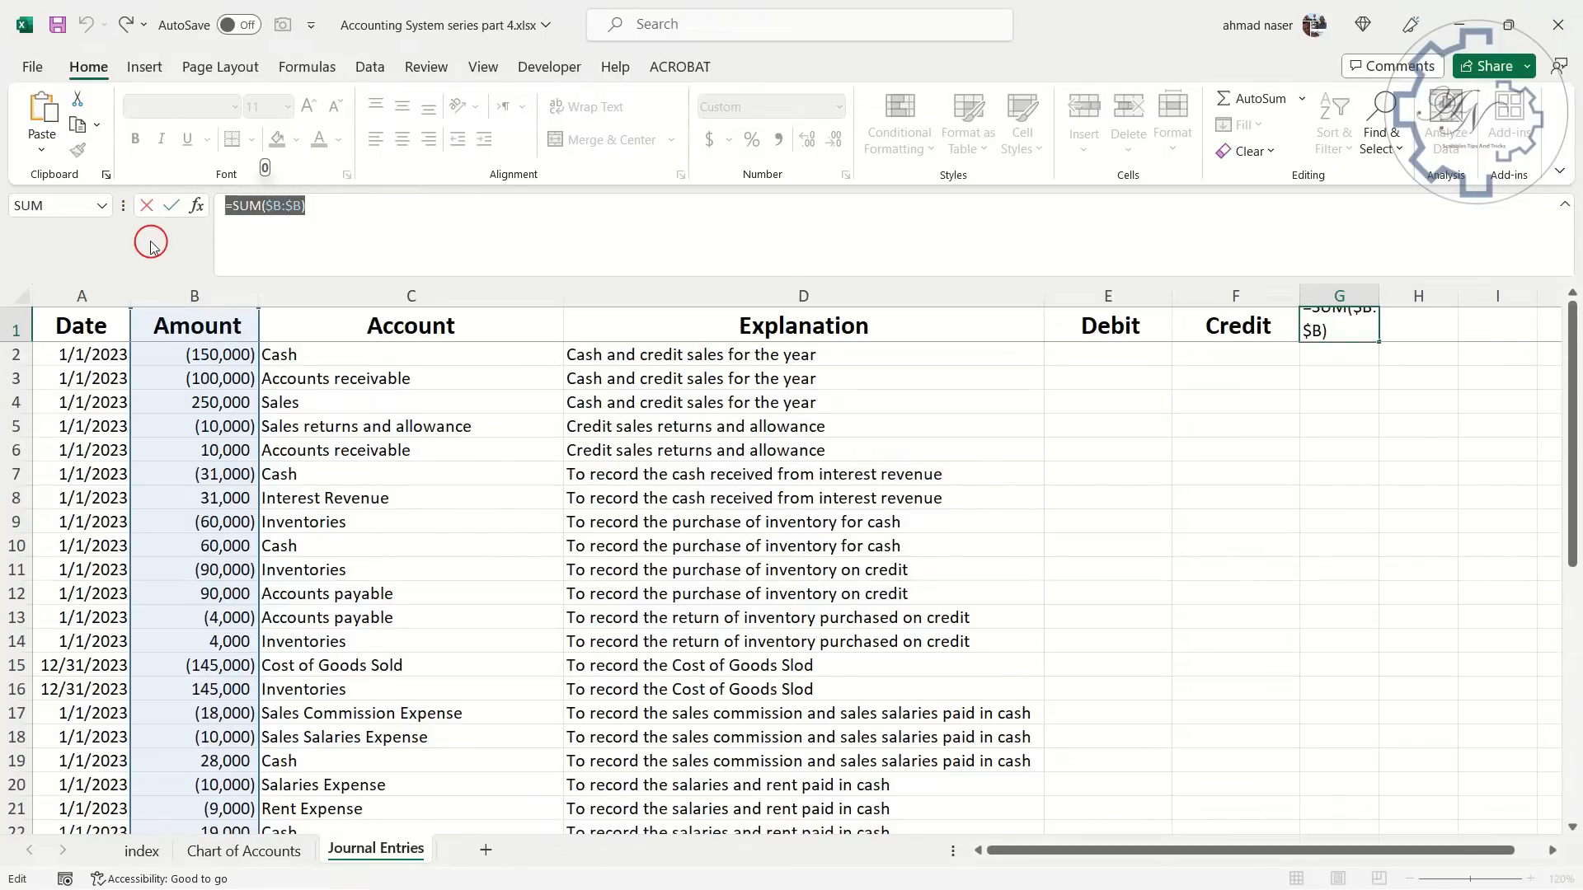
{"action": "key", "text": "ctrl+x"}
{"action": "key", "text": "Return"}
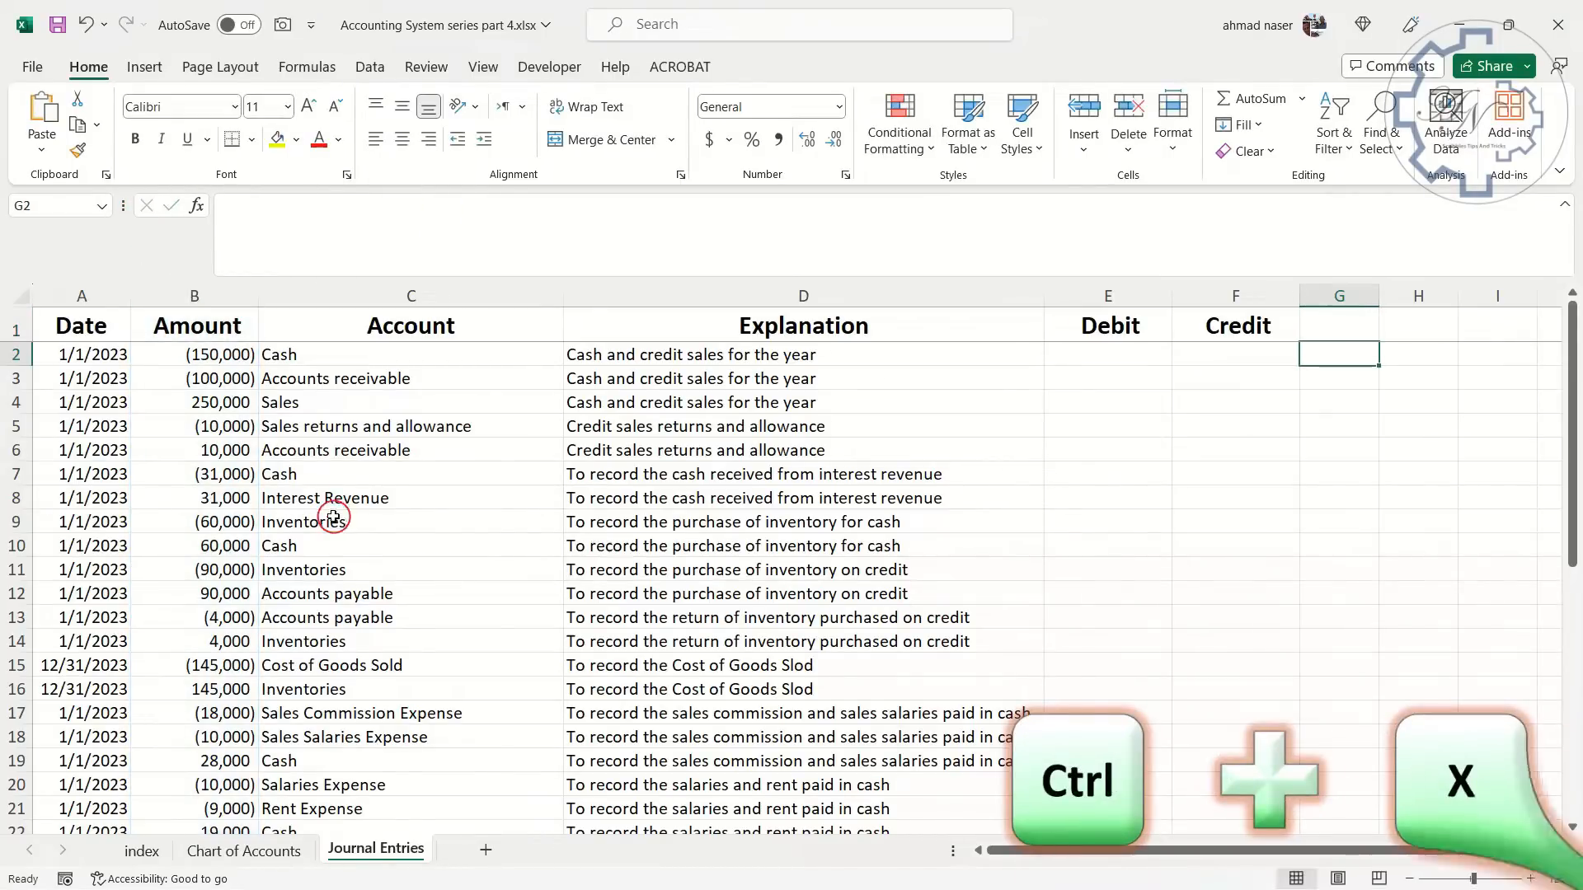
Create a formula-based conditional formatting rule for the Amount column with the condition =SUM($B:$B)<>0
{"action": "left_click", "coordinate": [219, 299]}
{"action": "left_click", "coordinate": [900, 141]}
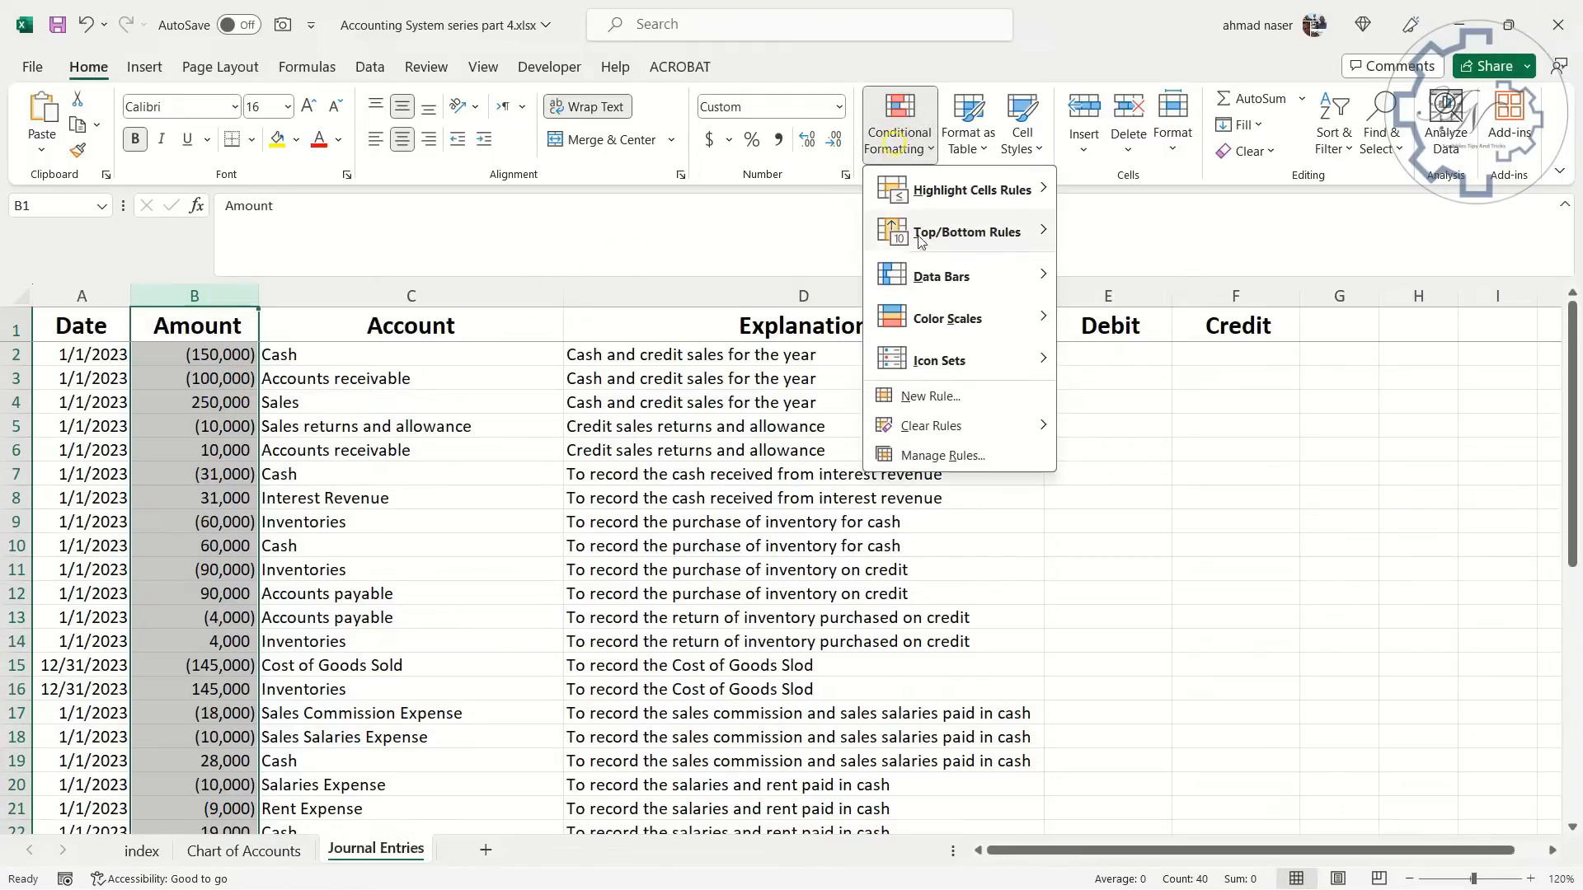
{"action": "left_click", "coordinate": [957, 398]}
{"action": "left_click", "coordinate": [770, 540]}
{"action": "left_click", "coordinate": [773, 622]}
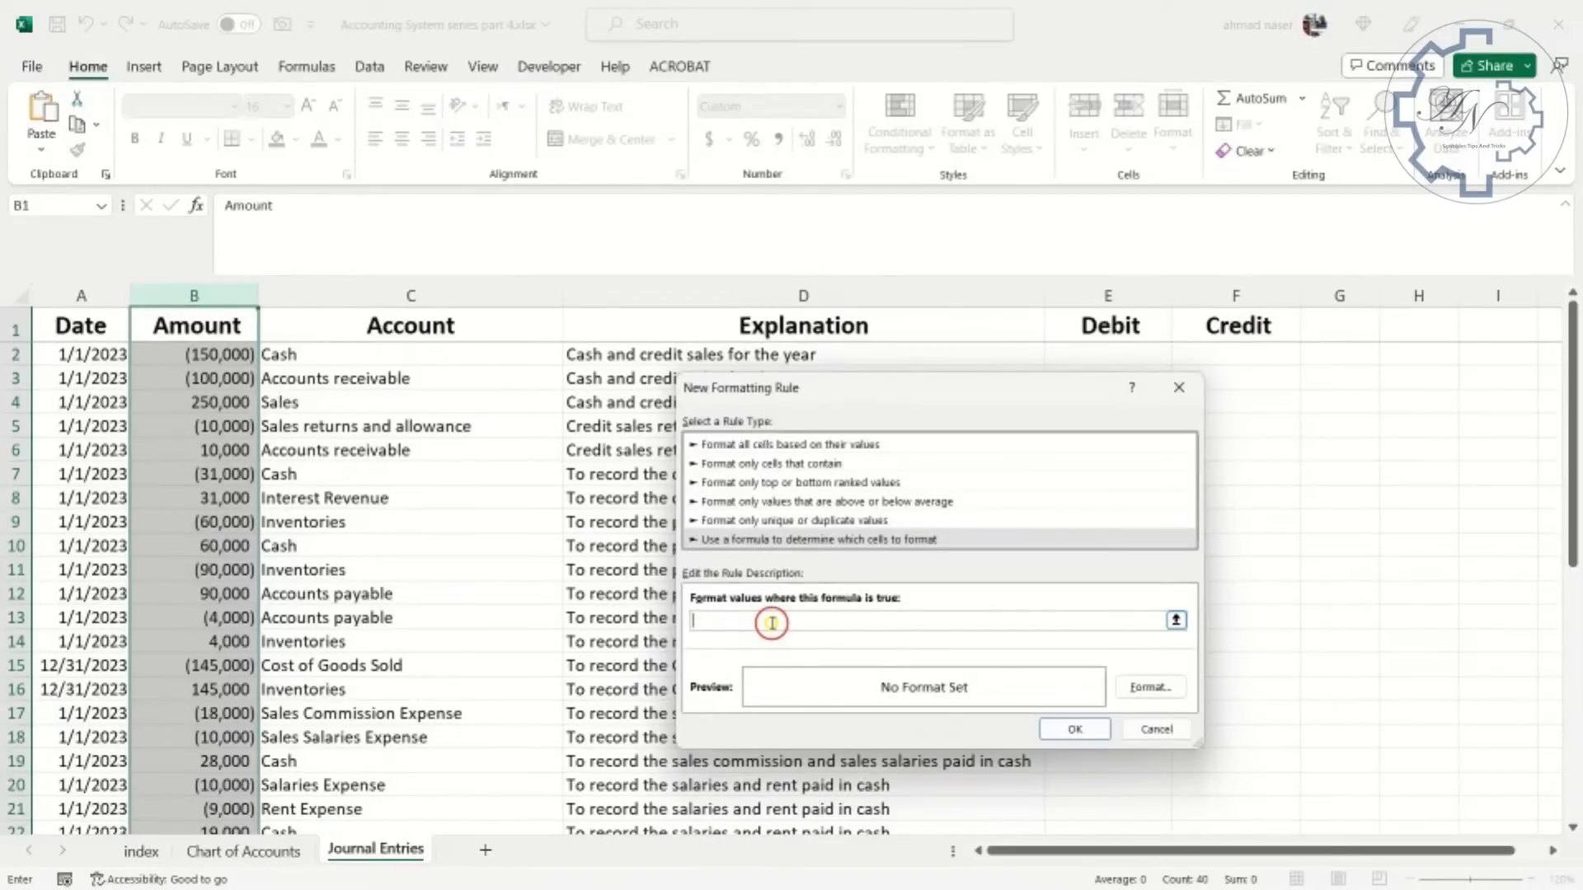
{"action": "key", "text": "ctrl+v"}
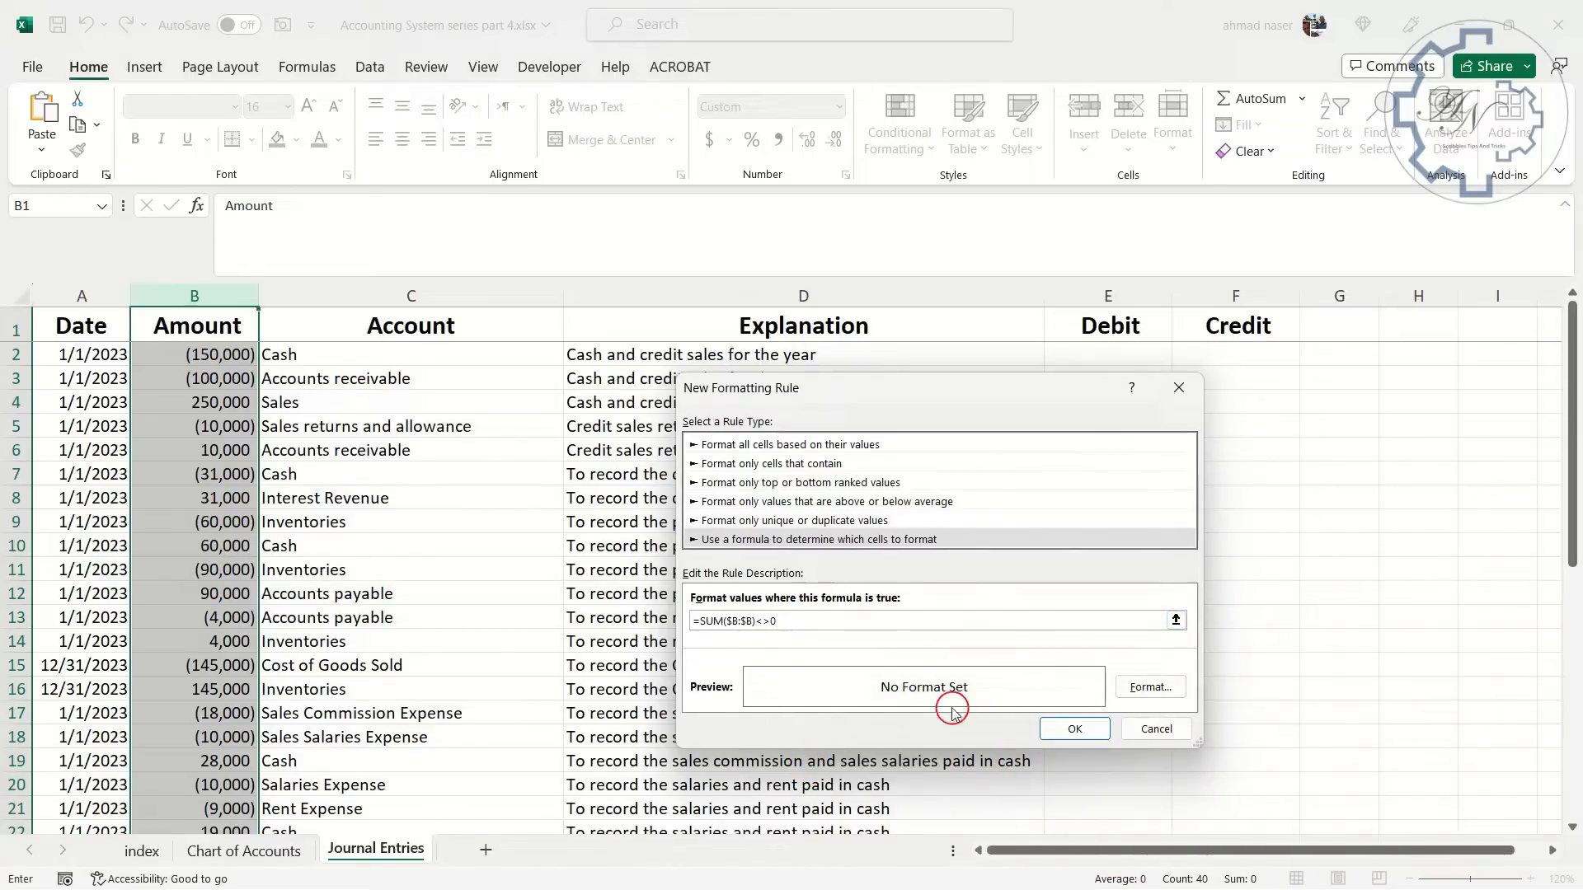
Give the formatting rule an orange-red fill from the standard colors and apply the rule
{"action": "left_click", "coordinate": [1150, 686]}
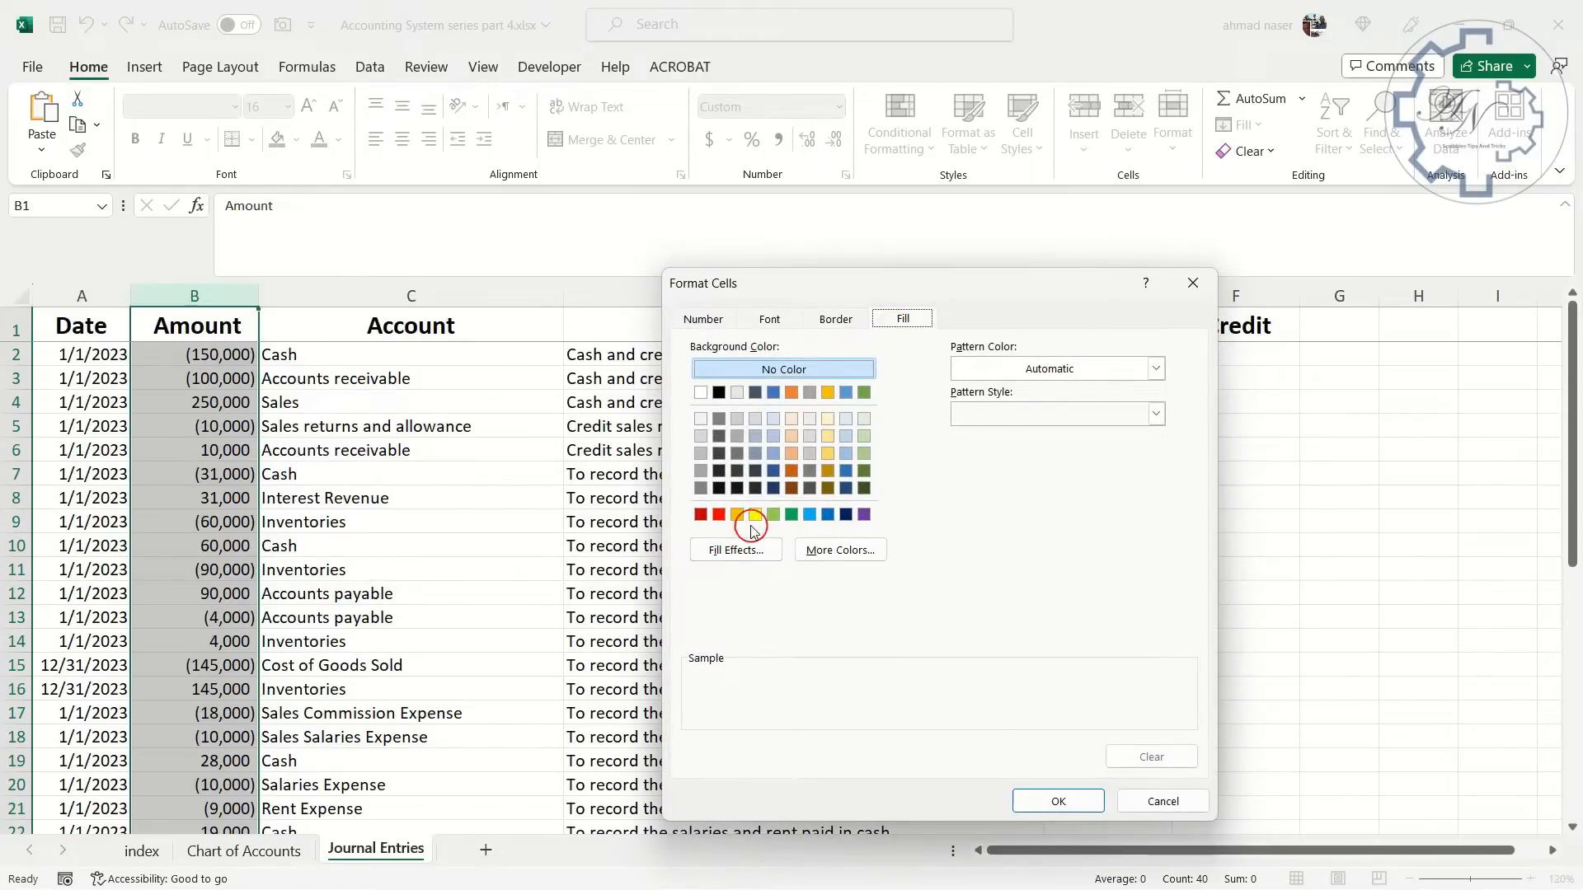
{"action": "left_click", "coordinate": [831, 550]}
{"action": "left_click", "coordinate": [879, 578]}
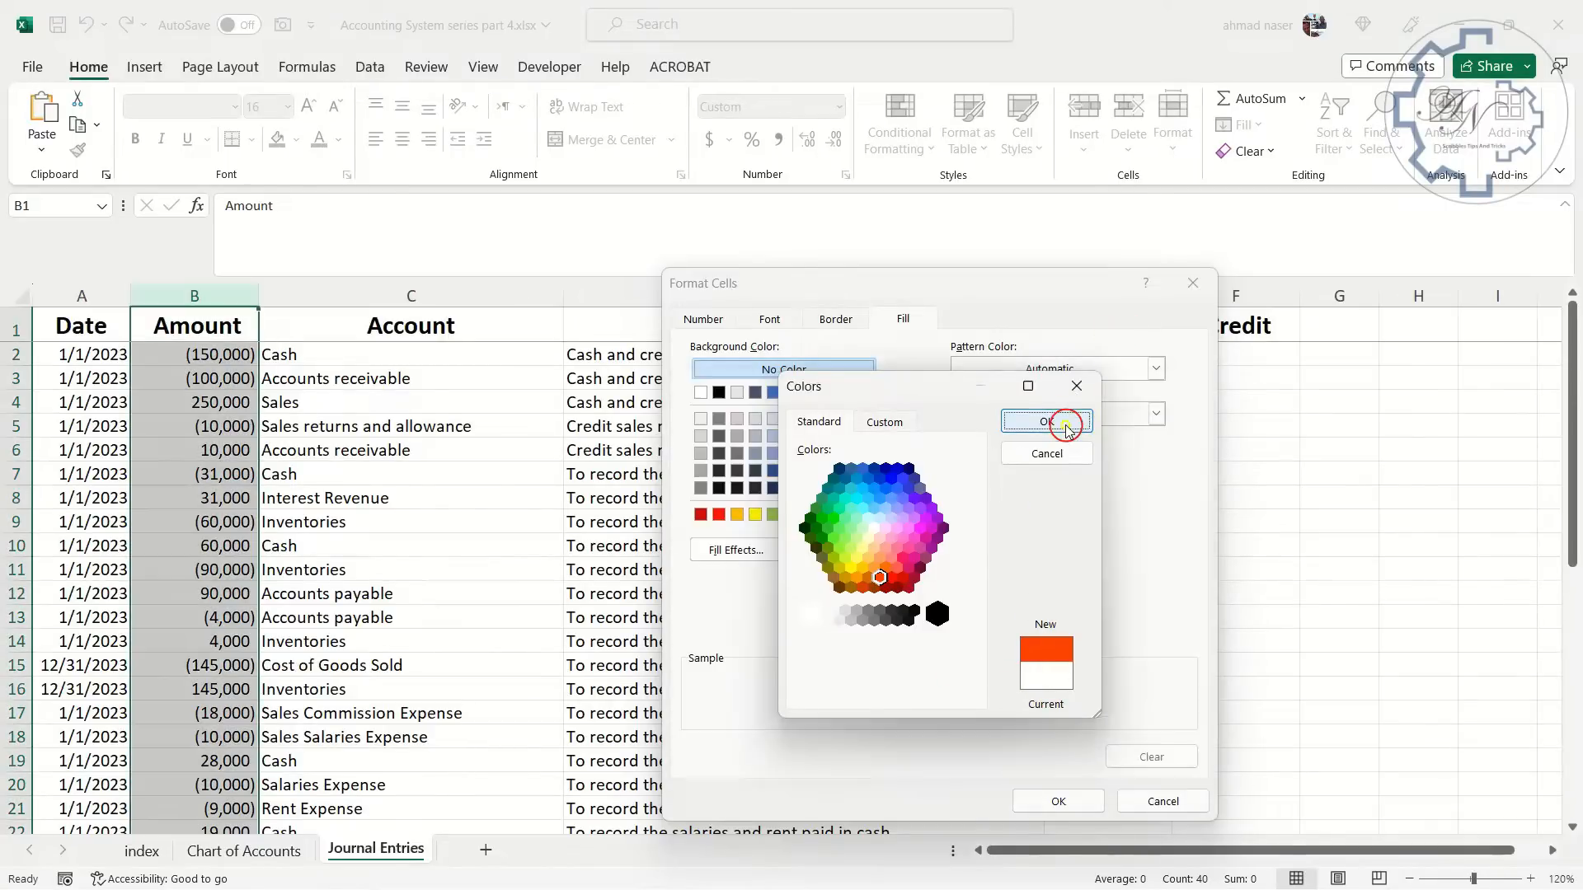
{"action": "left_click", "coordinate": [1052, 420]}
{"action": "left_click", "coordinate": [1072, 804]}
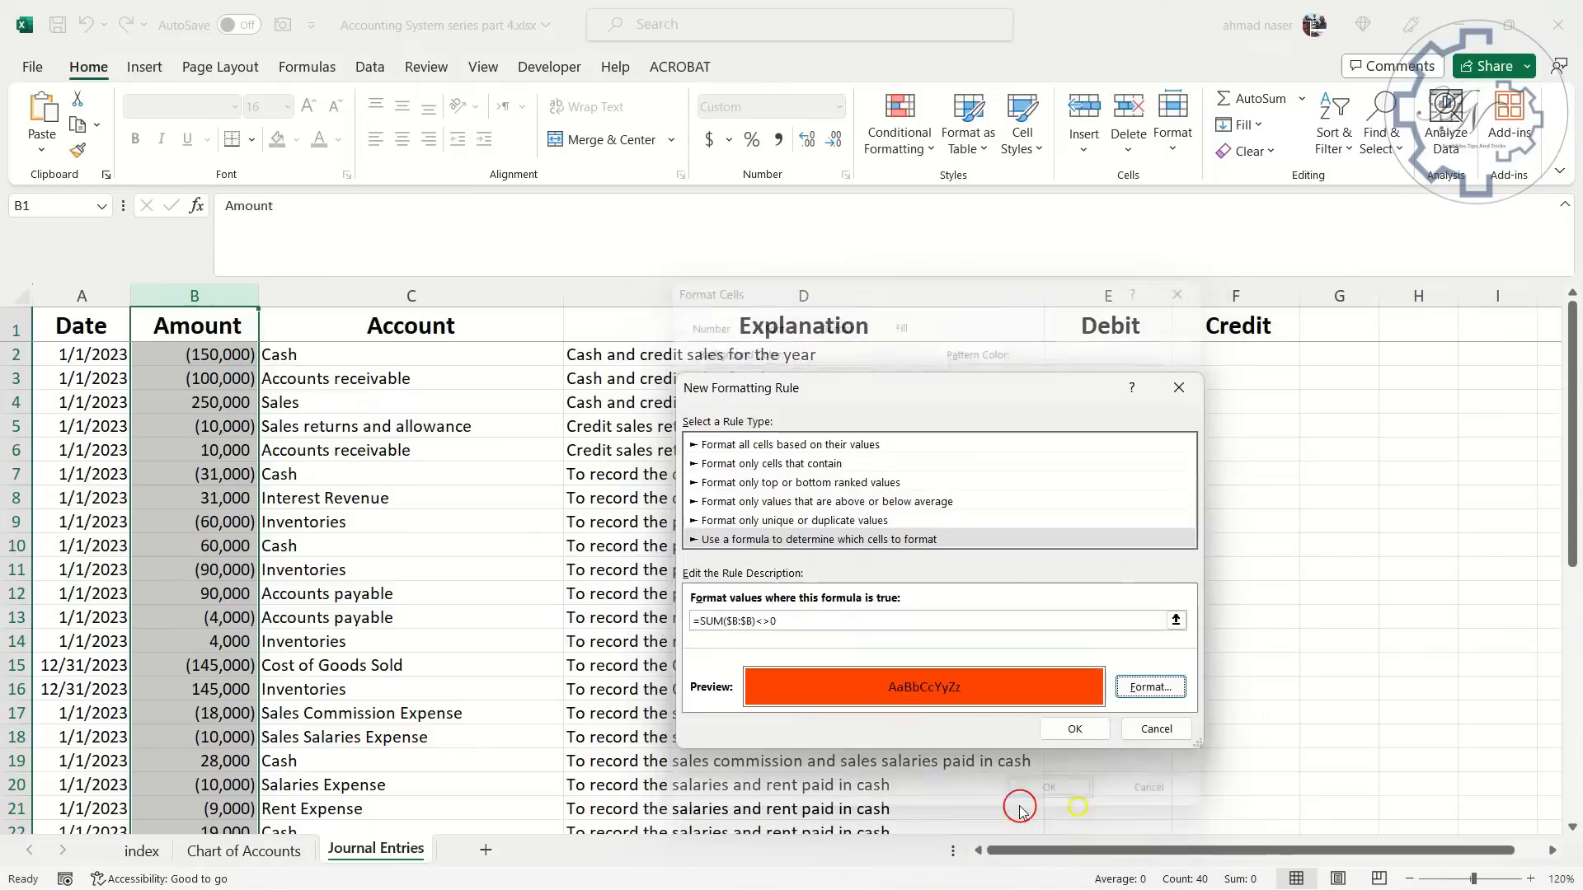
{"action": "left_click", "coordinate": [1087, 729]}
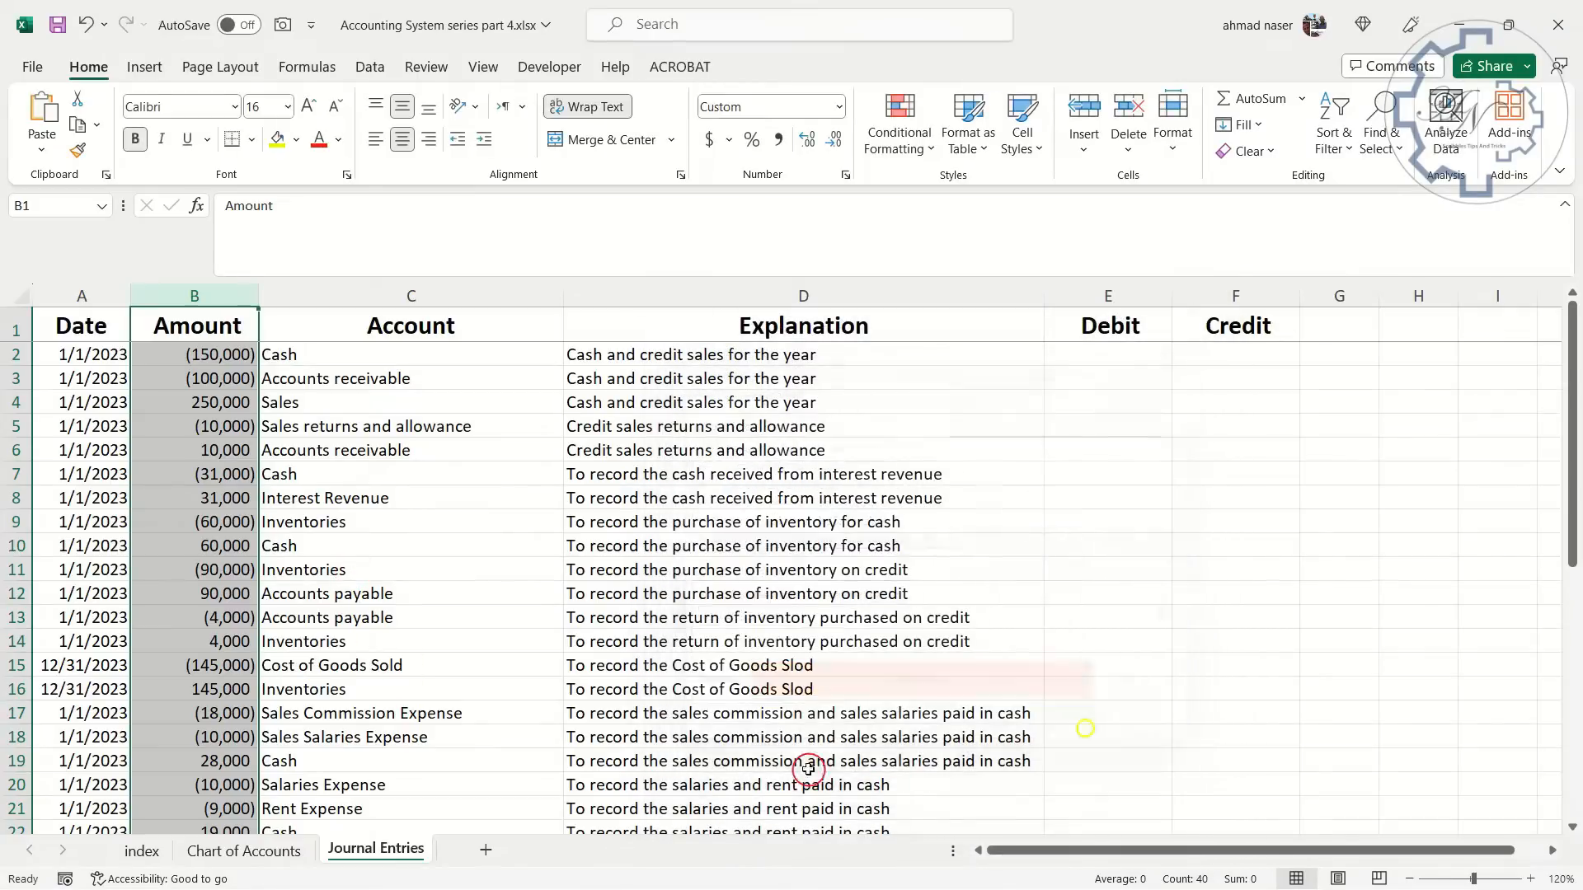
Test the rule by entering 2000 in B41 and the offsetting amount -2000 in B42
{"action": "scroll", "coordinate": [173, 674], "scroll_direction": "down", "scroll_amount": 4}
{"action": "scroll", "coordinate": [173, 673], "scroll_direction": "down", "scroll_amount": 5}
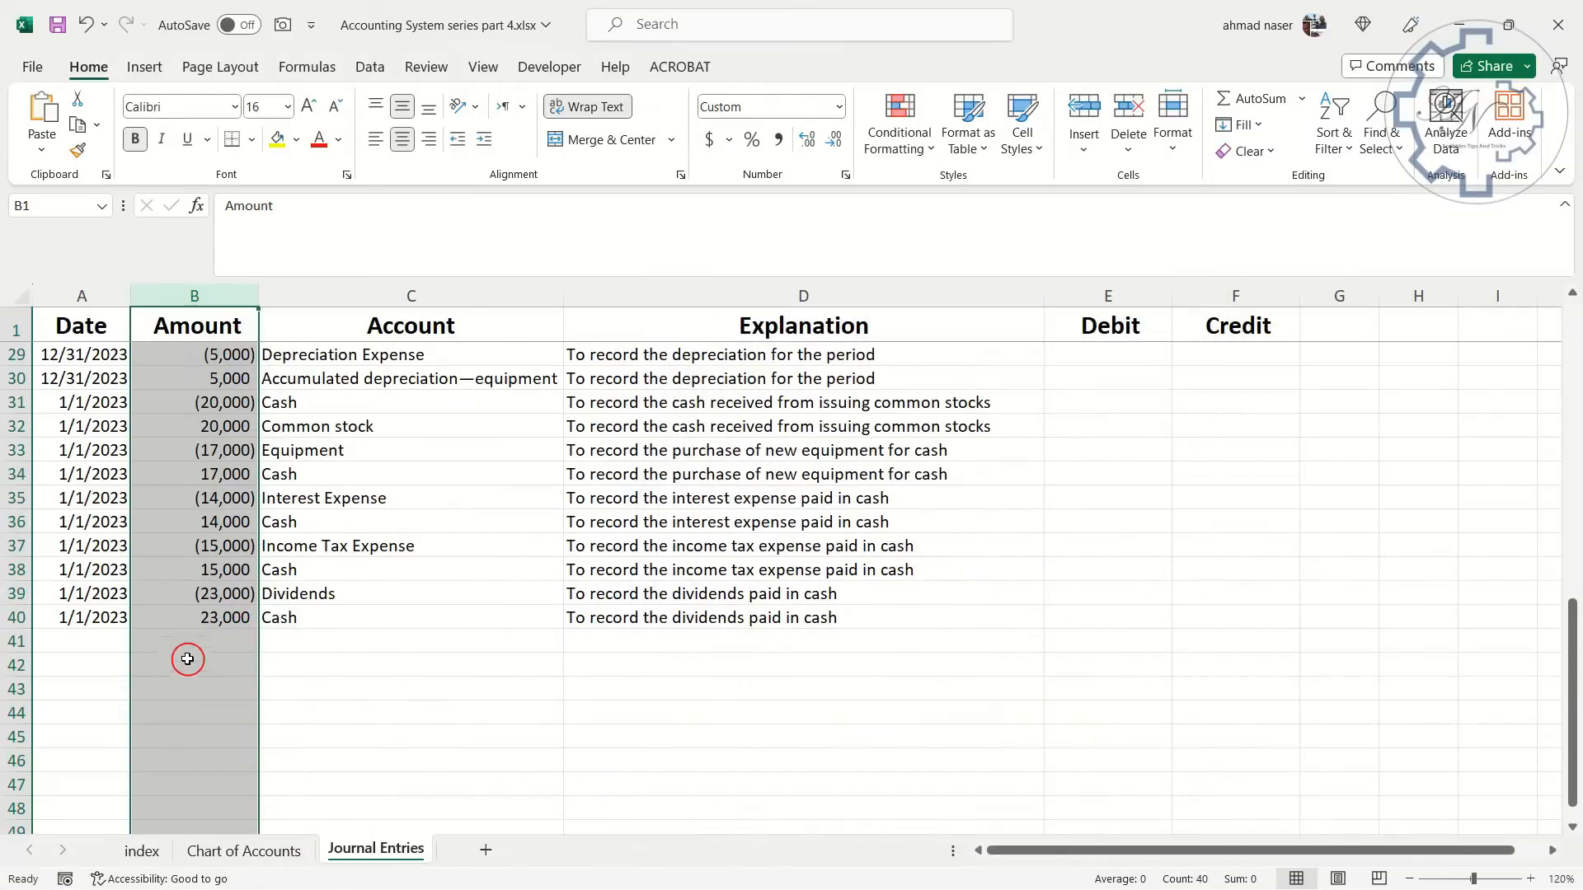
{"action": "left_click", "coordinate": [197, 640]}
{"action": "type", "text": "2000"}
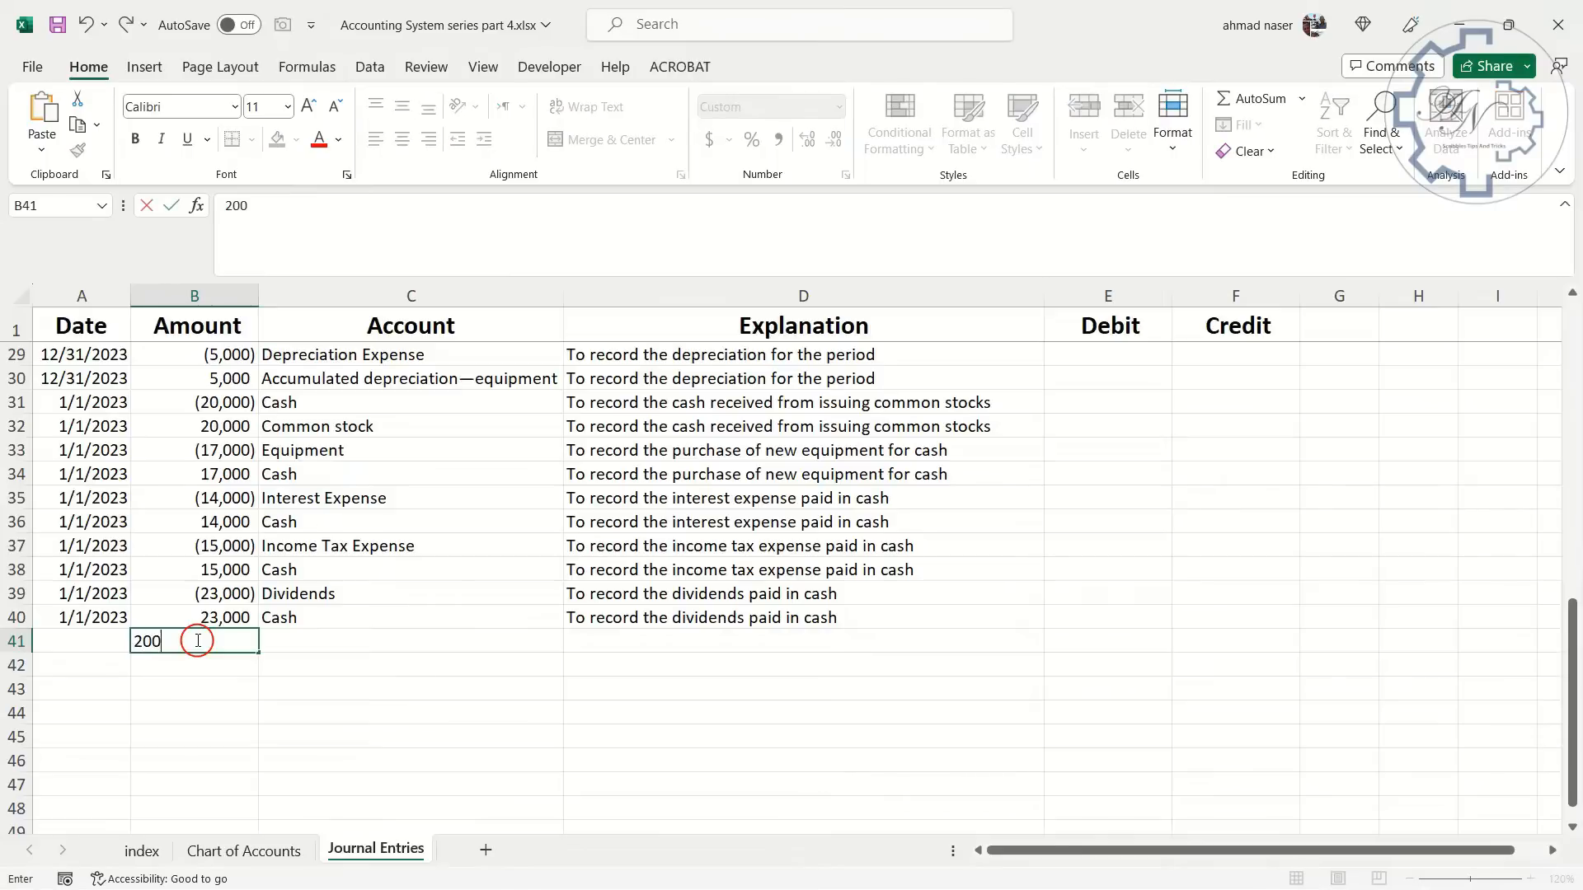
{"action": "key", "text": "Return"}
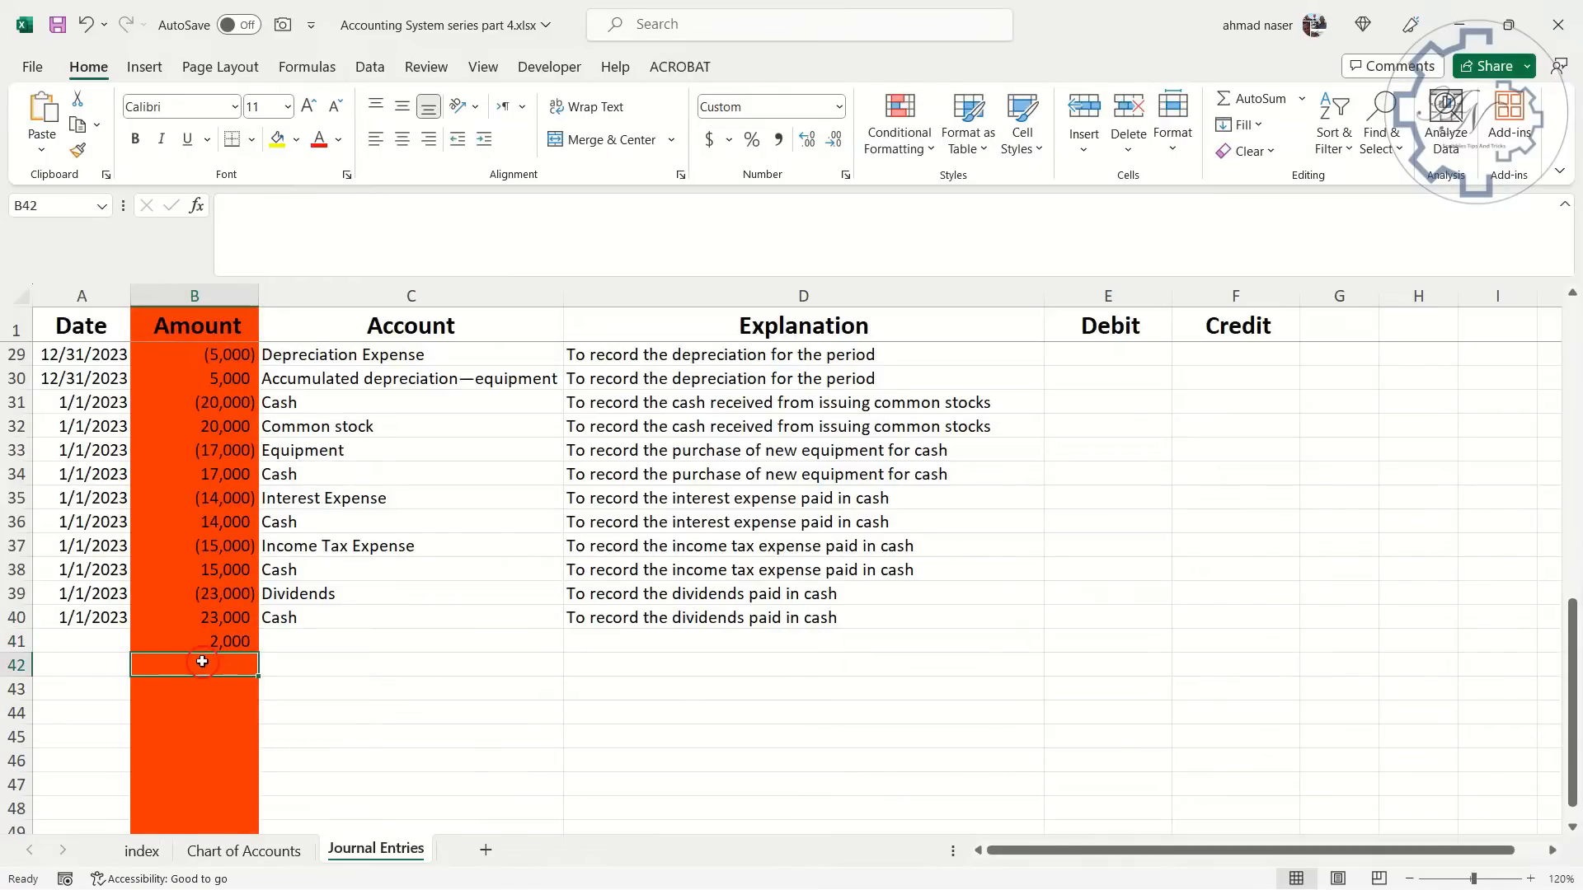
{"action": "type", "text": "-2000"}
{"action": "key", "text": "Return"}
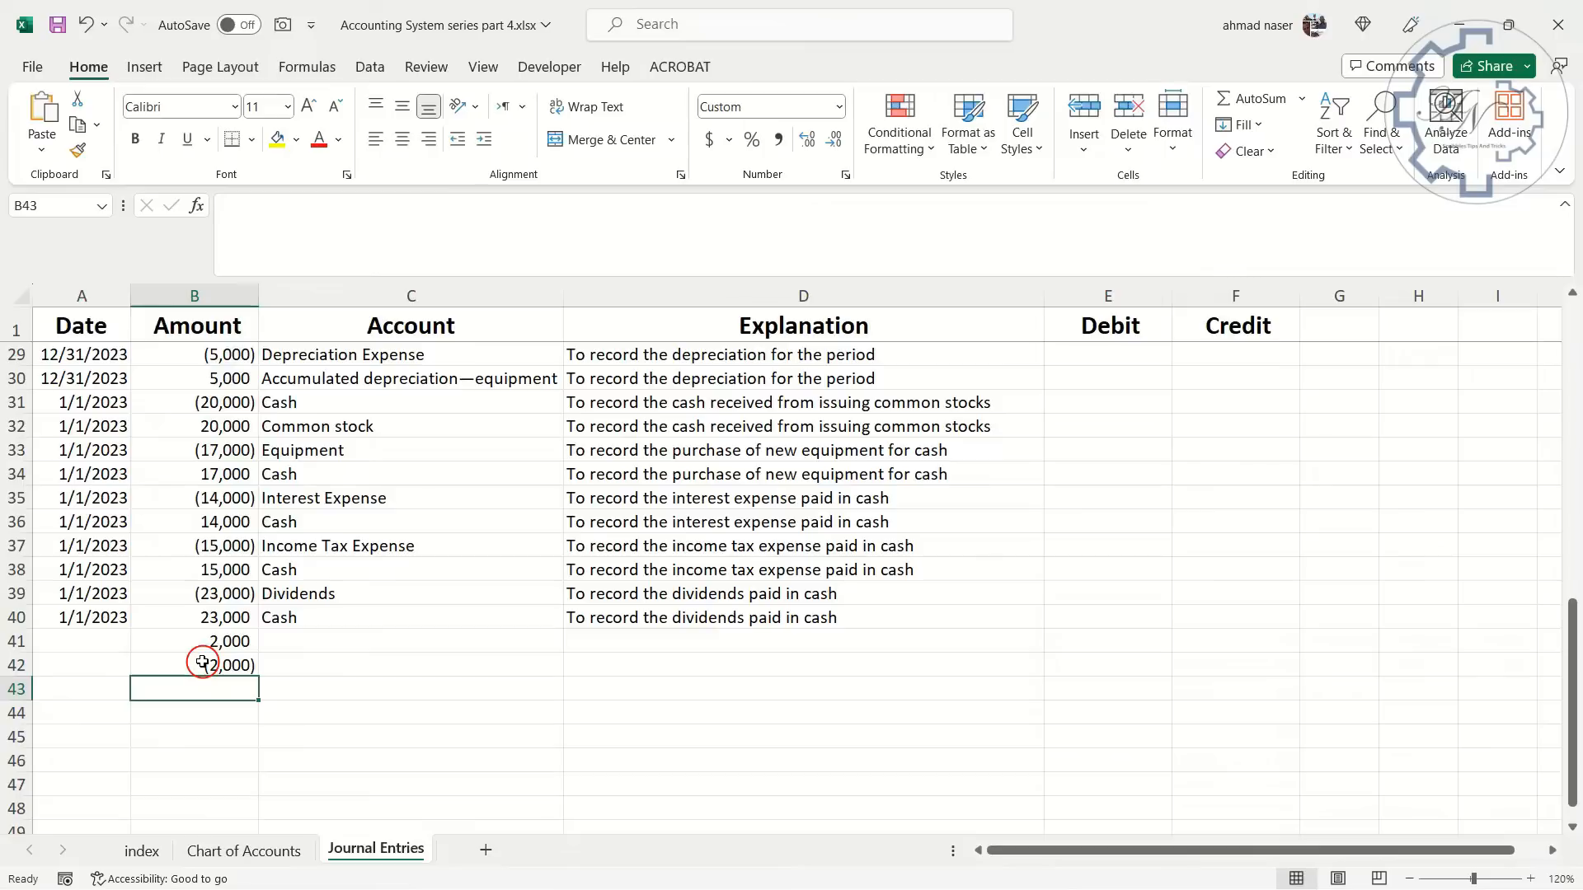
Delete the test amounts from cells B41 and B42
{"action": "left_click", "coordinate": [187, 669]}
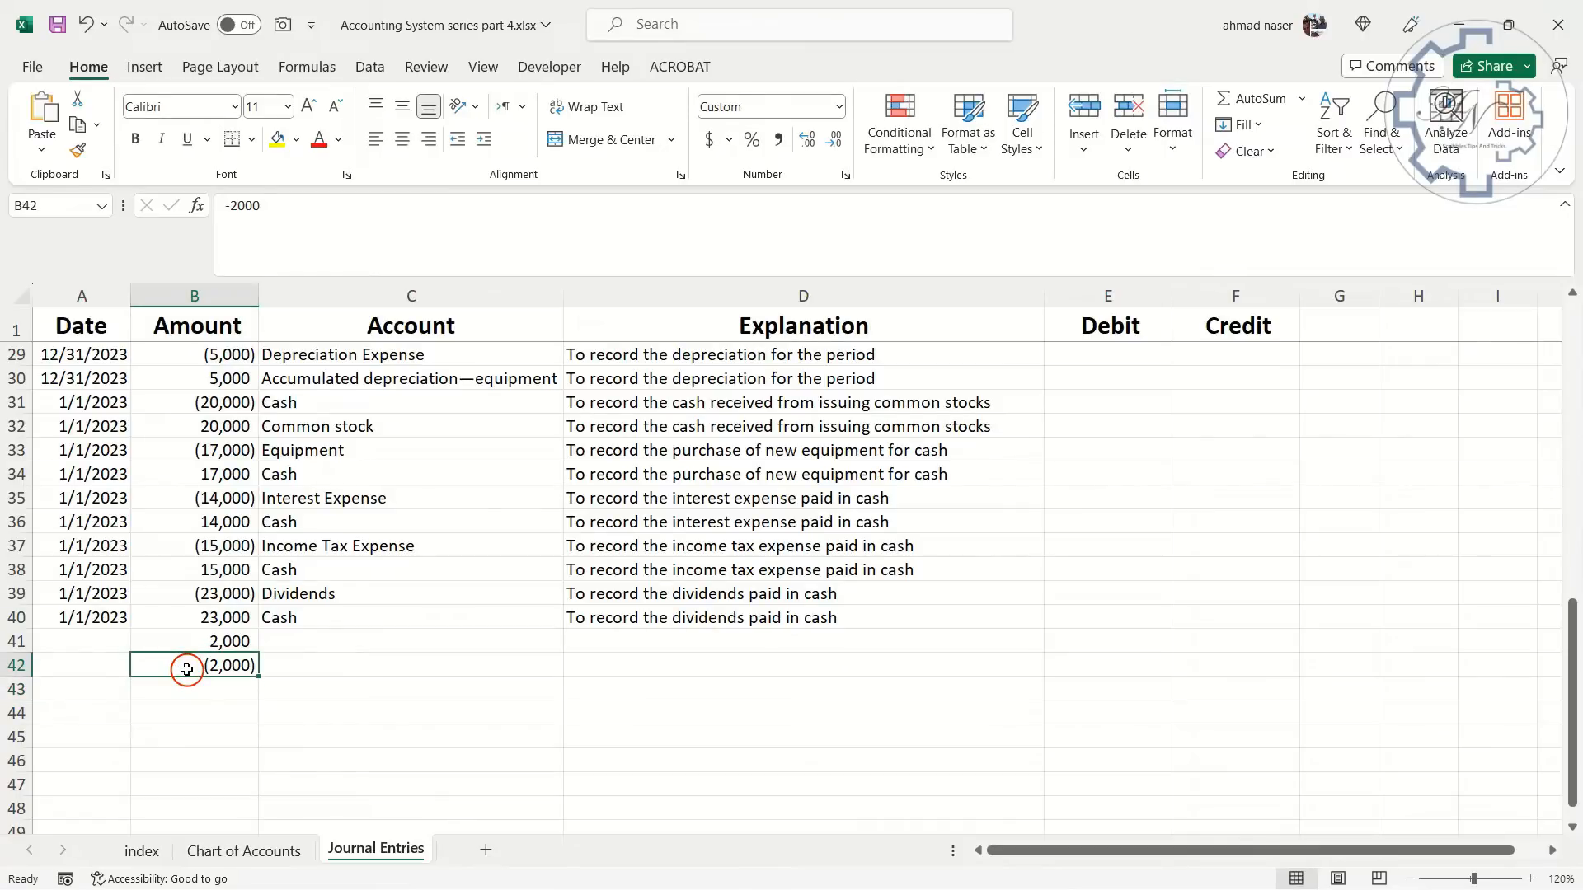
{"action": "left_click_drag", "start_coordinate": [195, 641], "coordinate": [200, 667]}
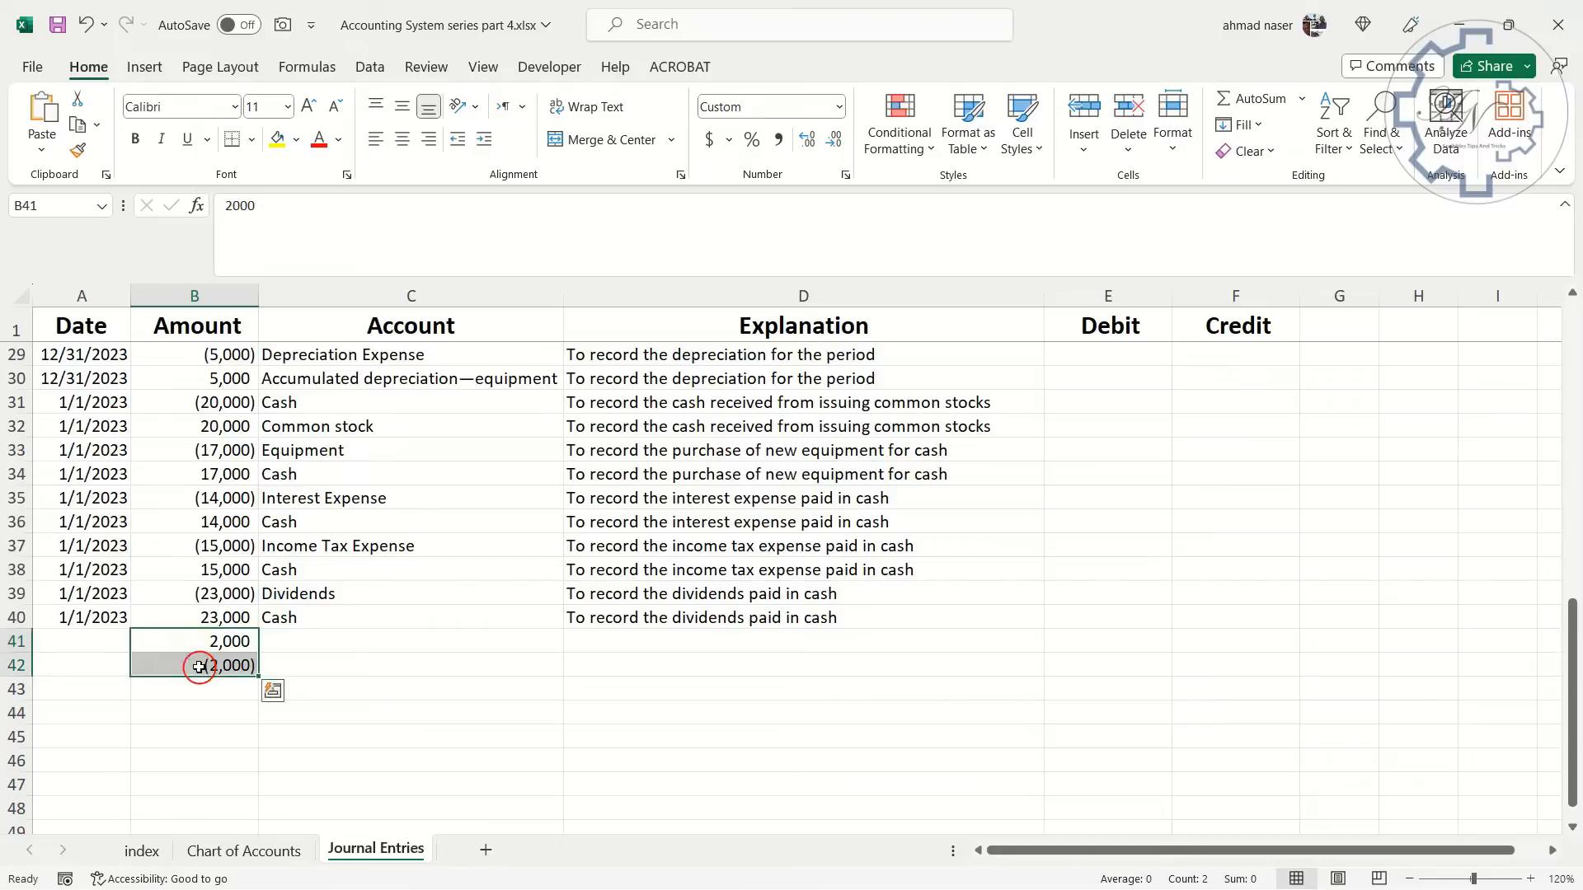
{"action": "key", "text": "Delete"}
{"action": "scroll", "coordinate": [216, 625], "scroll_direction": "up", "scroll_amount": 9}
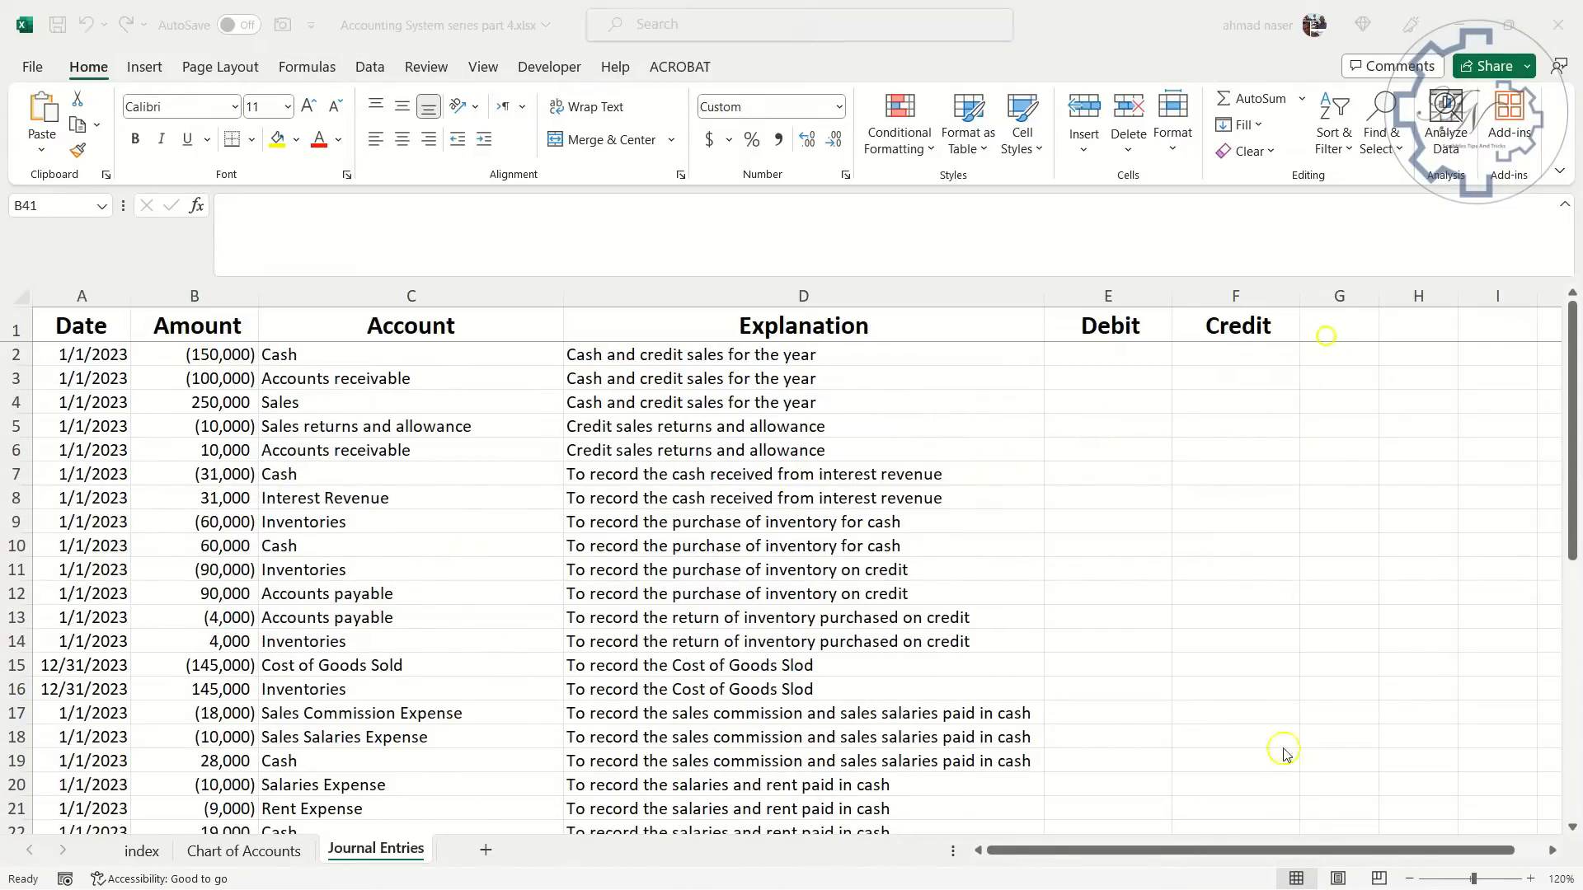
Begin an OFFSET formula in Debit cell E2 with the absolute reference $B$2, leaving the rows and columns arguments empty
{"action": "left_click", "coordinate": [1088, 352]}
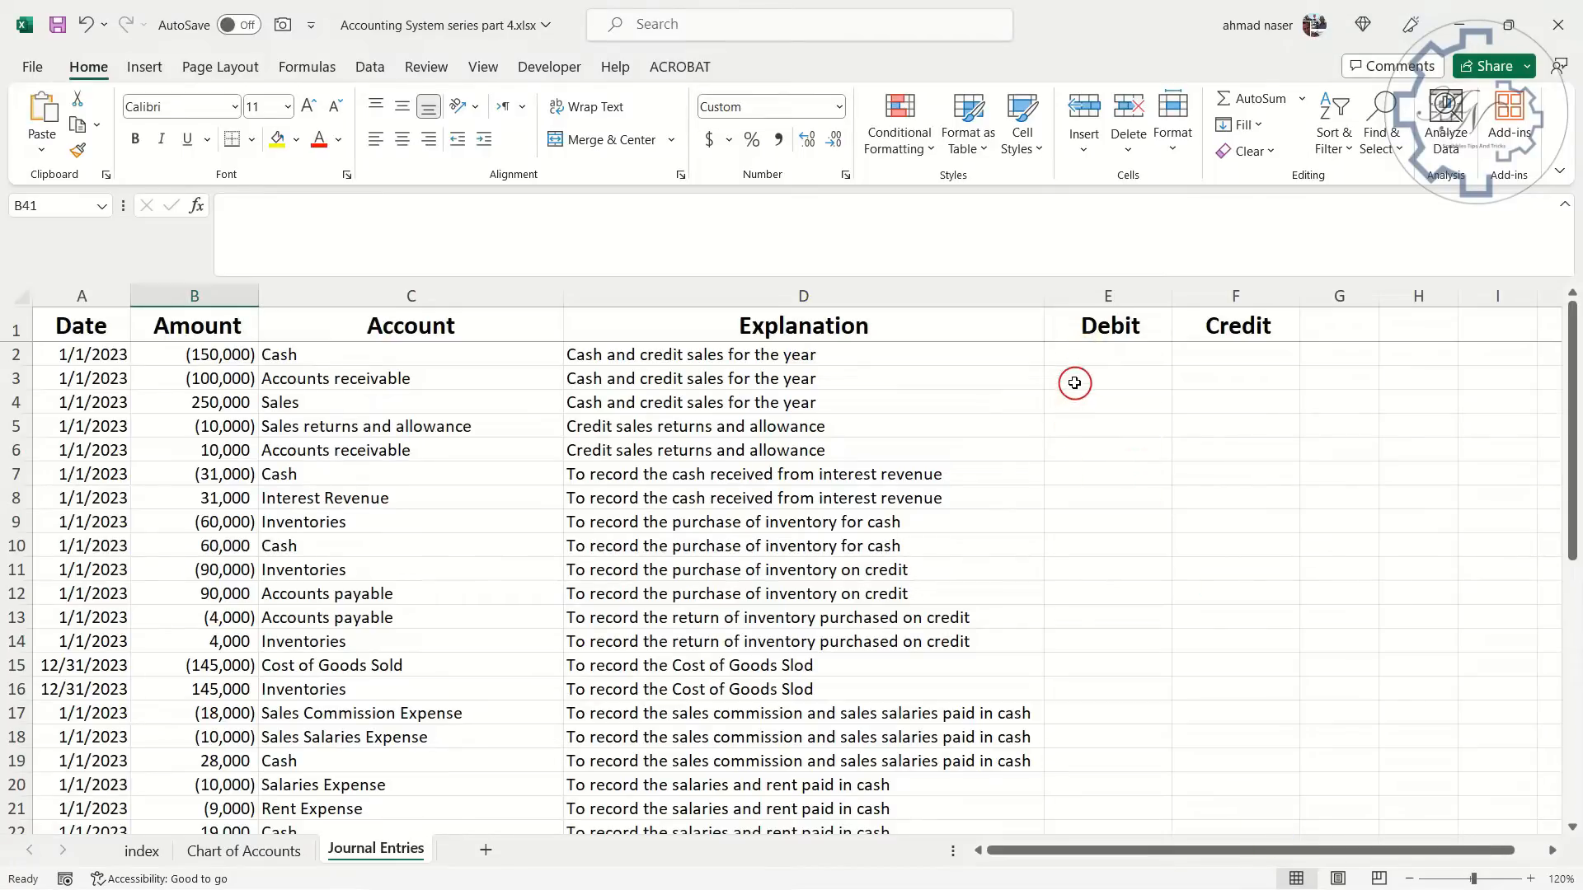
{"action": "left_click", "coordinate": [1082, 349]}
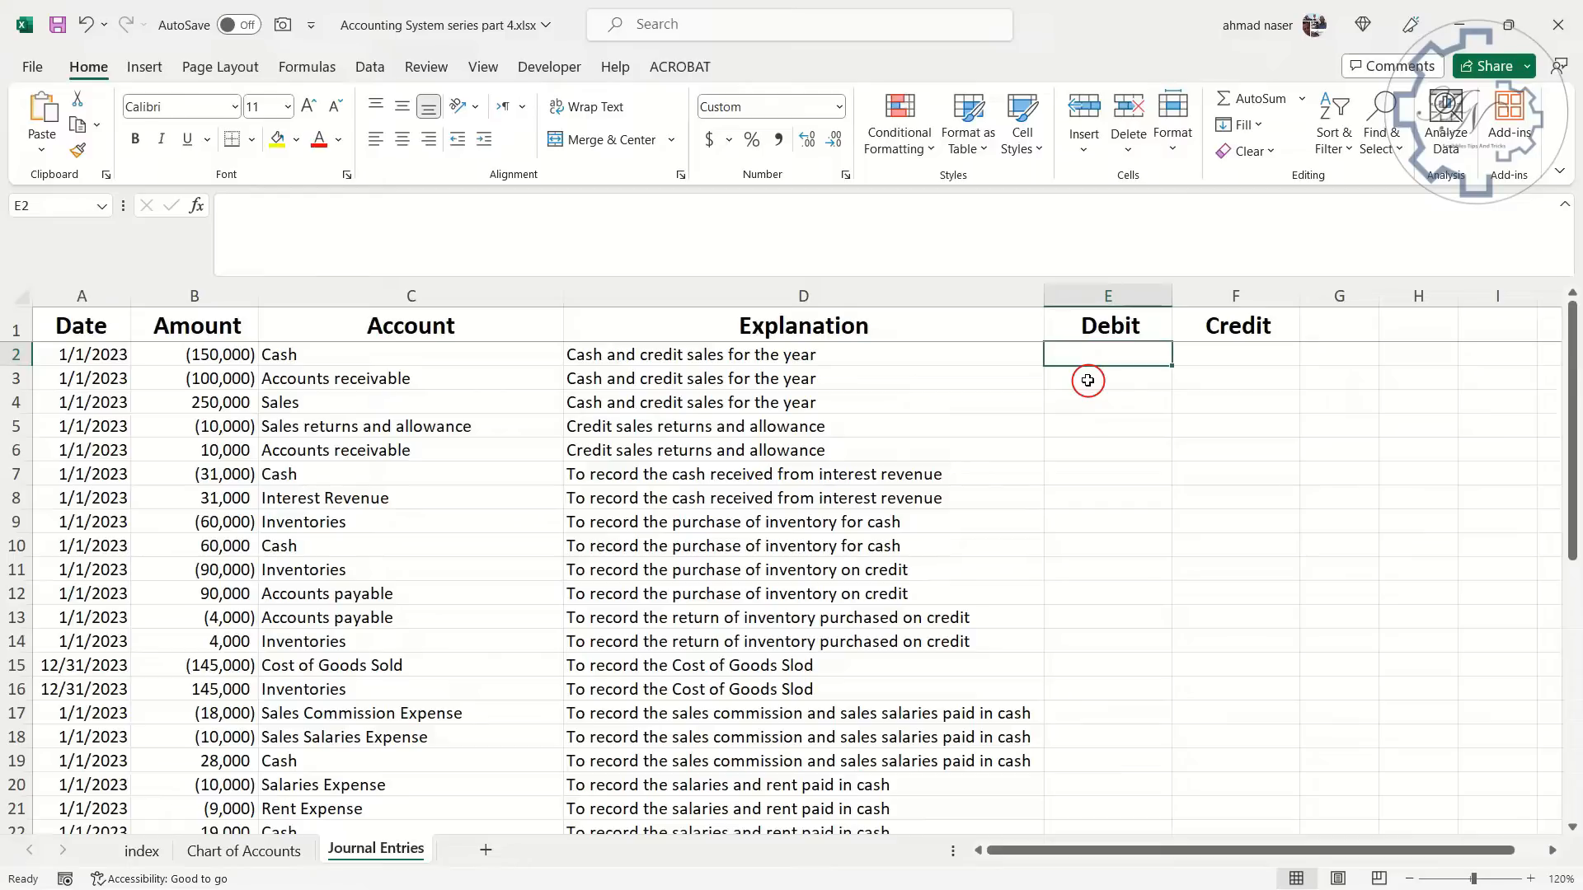
{"action": "type", "text": "=of"}
{"action": "key", "text": "Tab"}
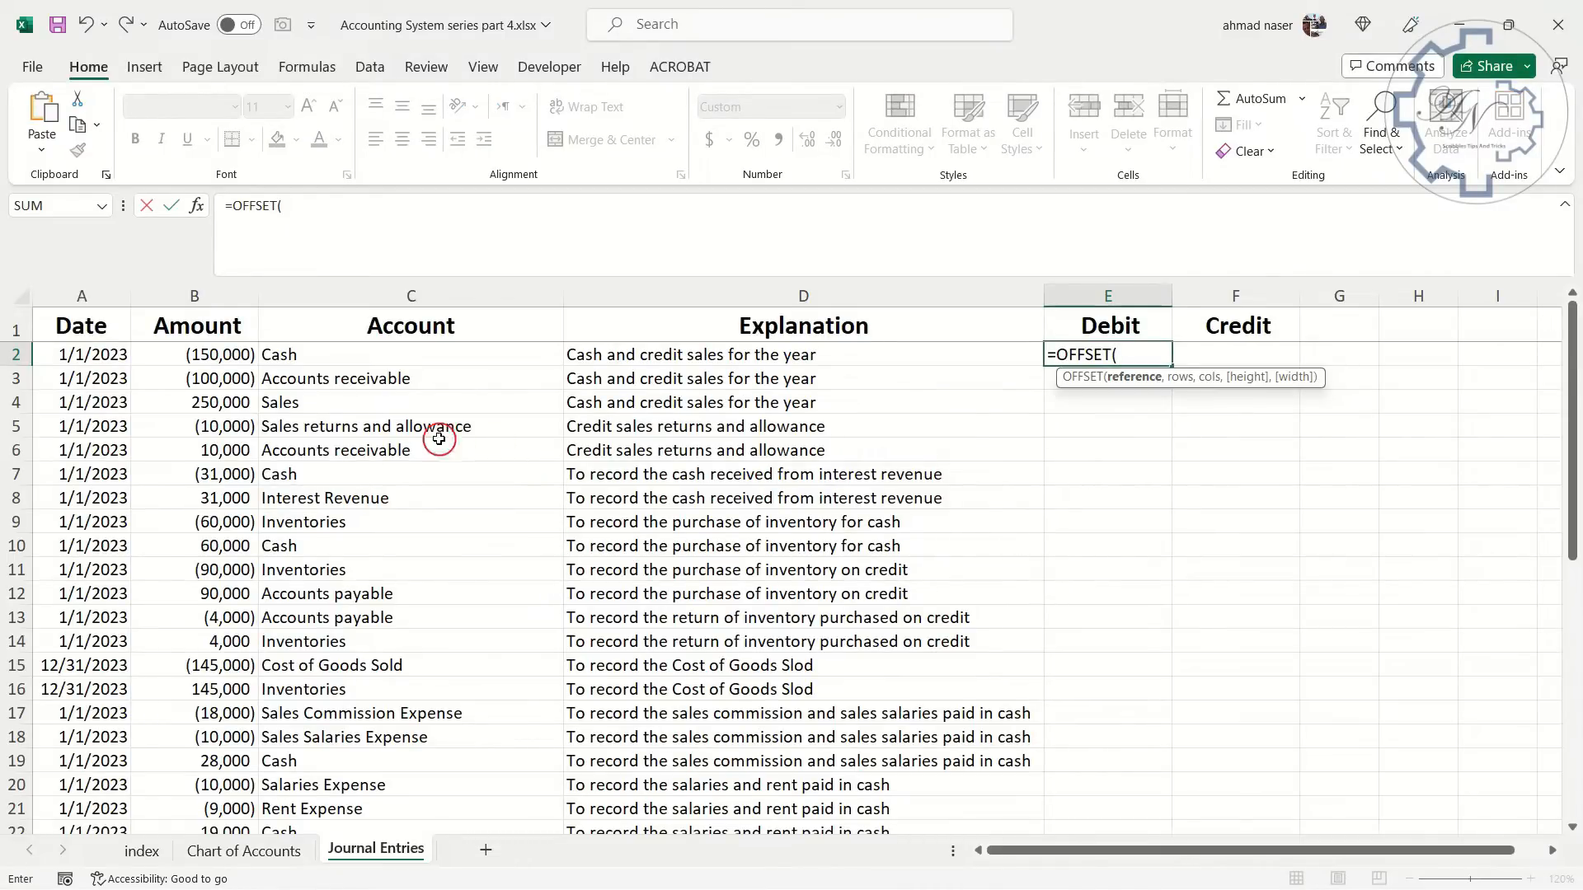
{"action": "left_click", "coordinate": [220, 354]}
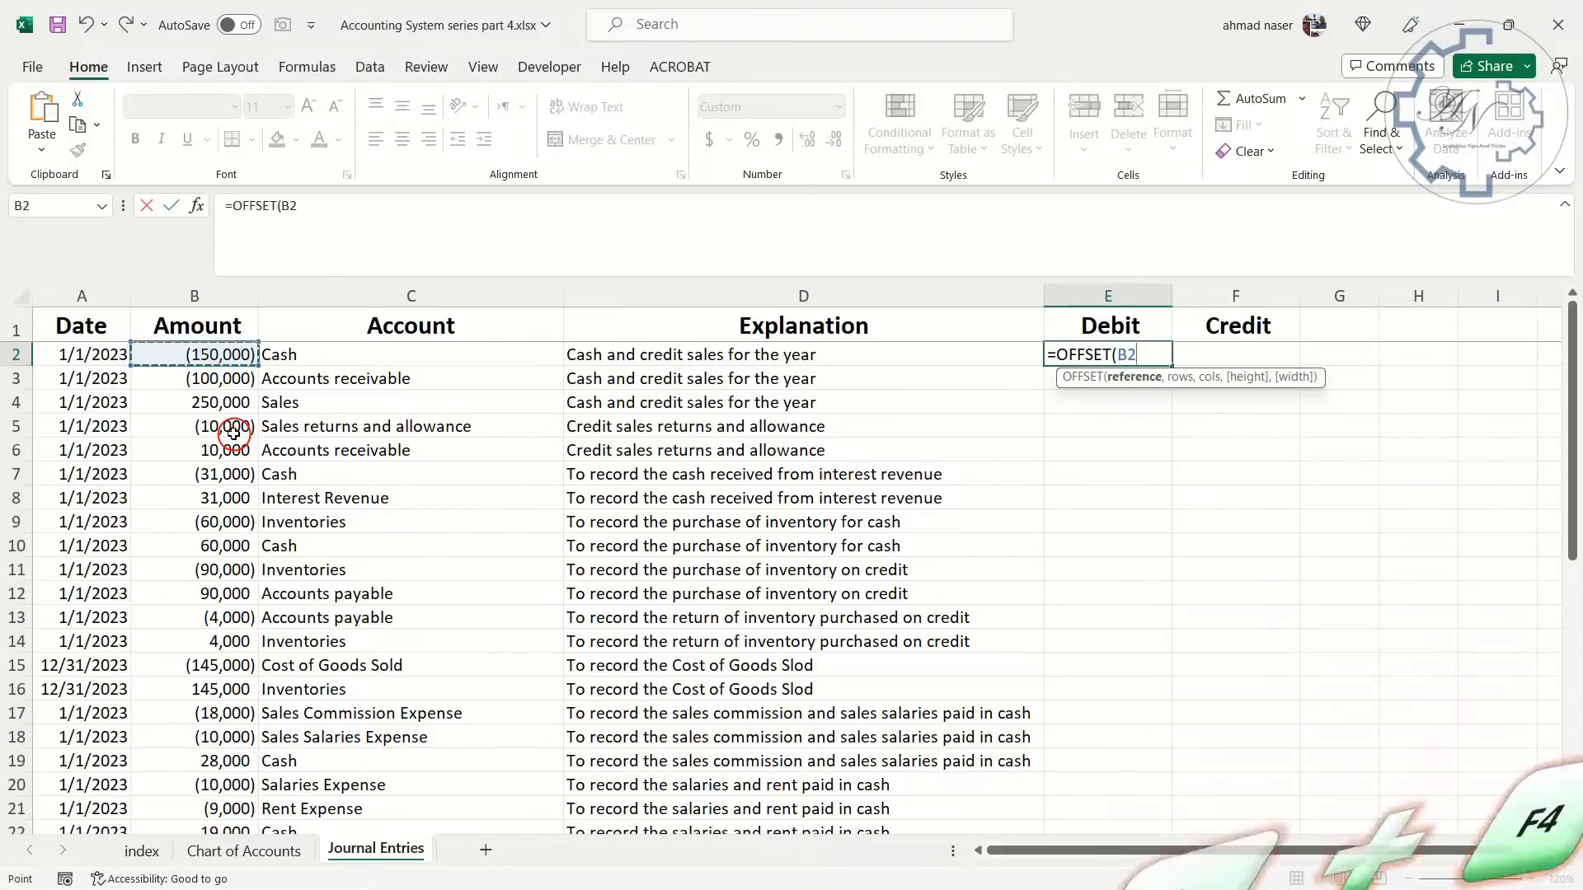
{"action": "key", "text": "F4"}
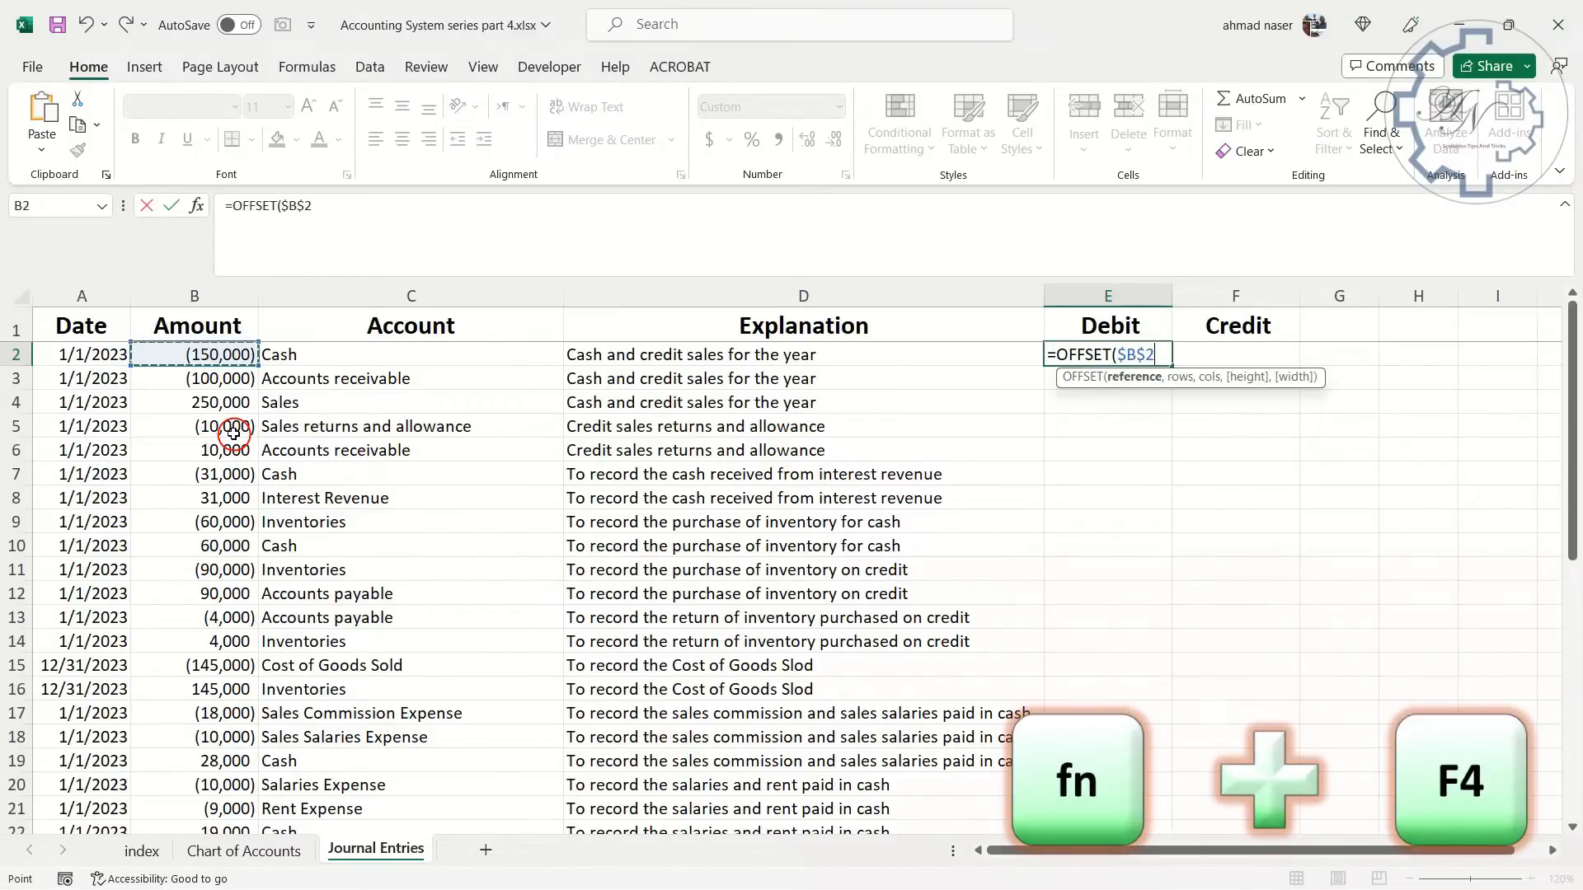
{"action": "type", "text": ",,,"}
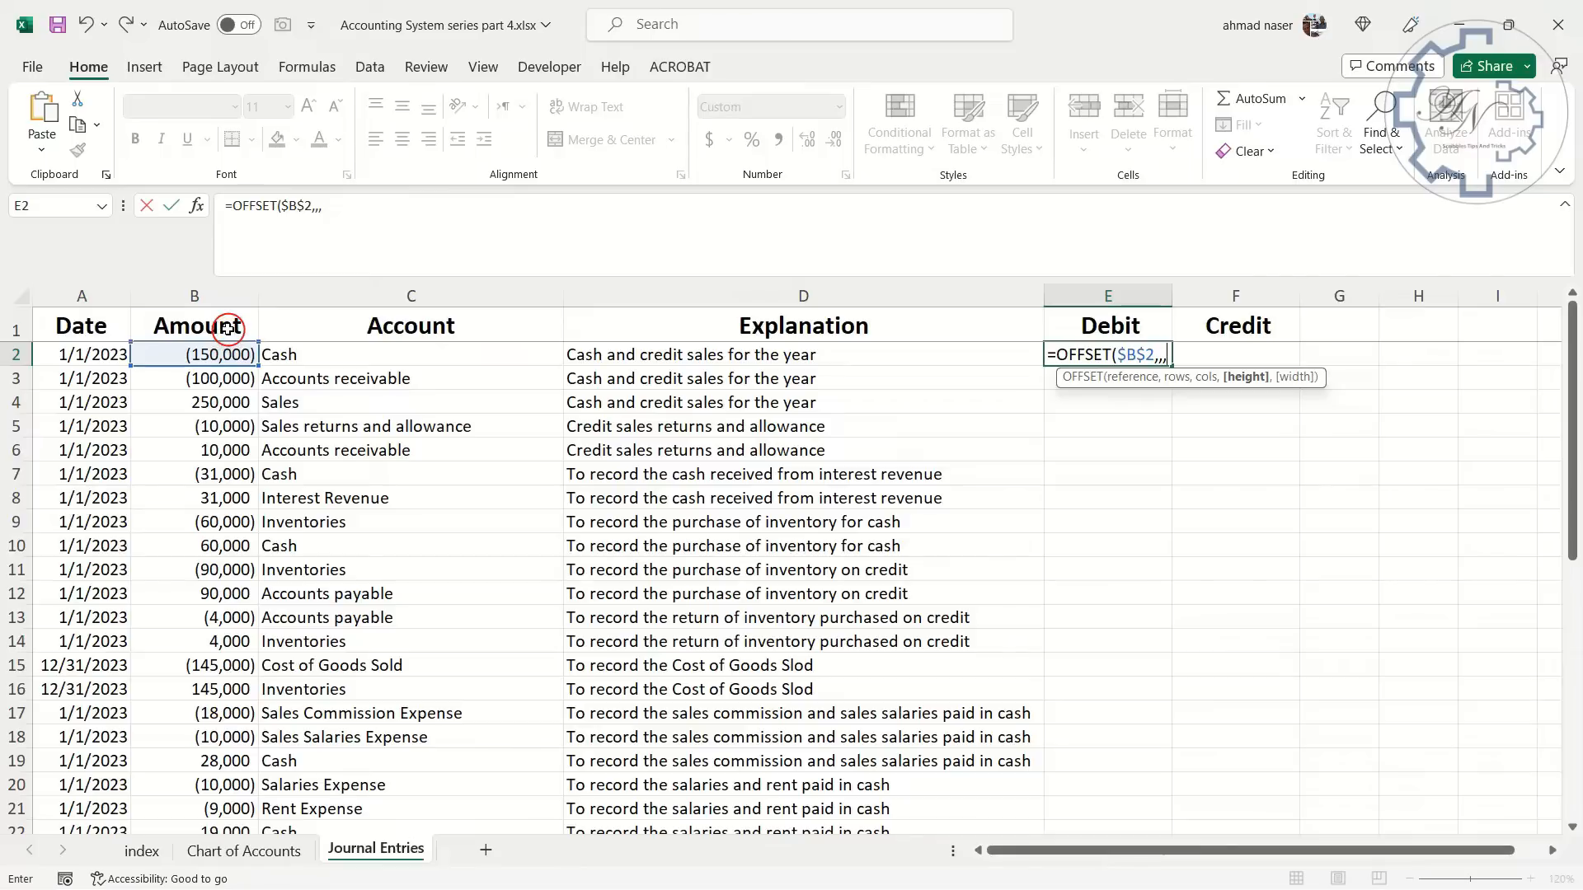
Set the OFFSET height to COUNTA($B:$B)-1 and commit the formula, accepting the added closing parenthesis
{"action": "type", "text": "counta("}
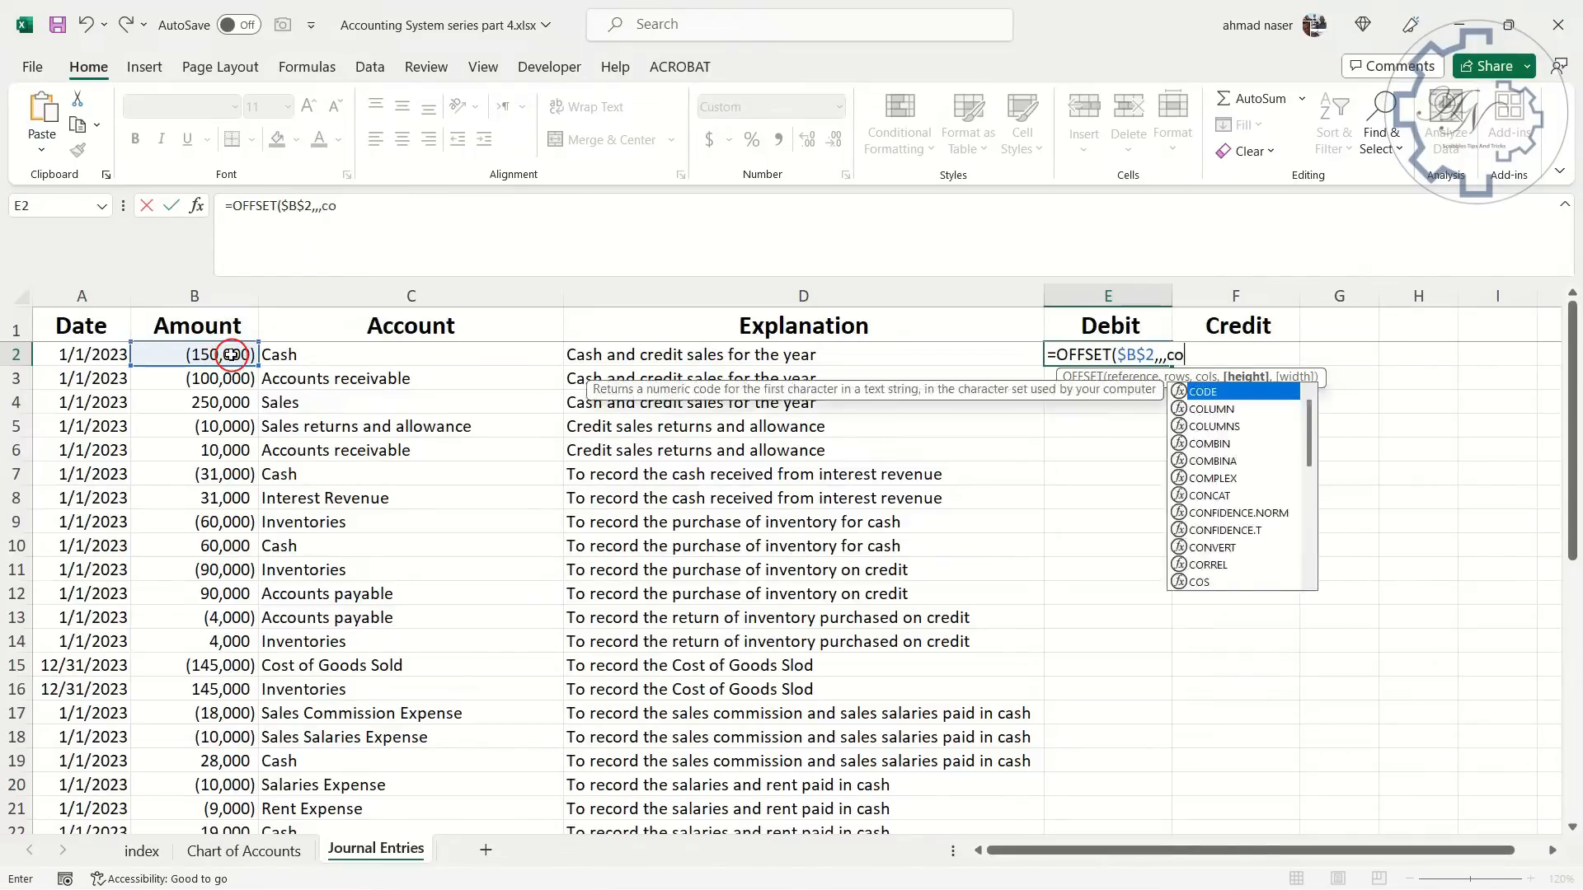
{"action": "left_click", "coordinate": [222, 302]}
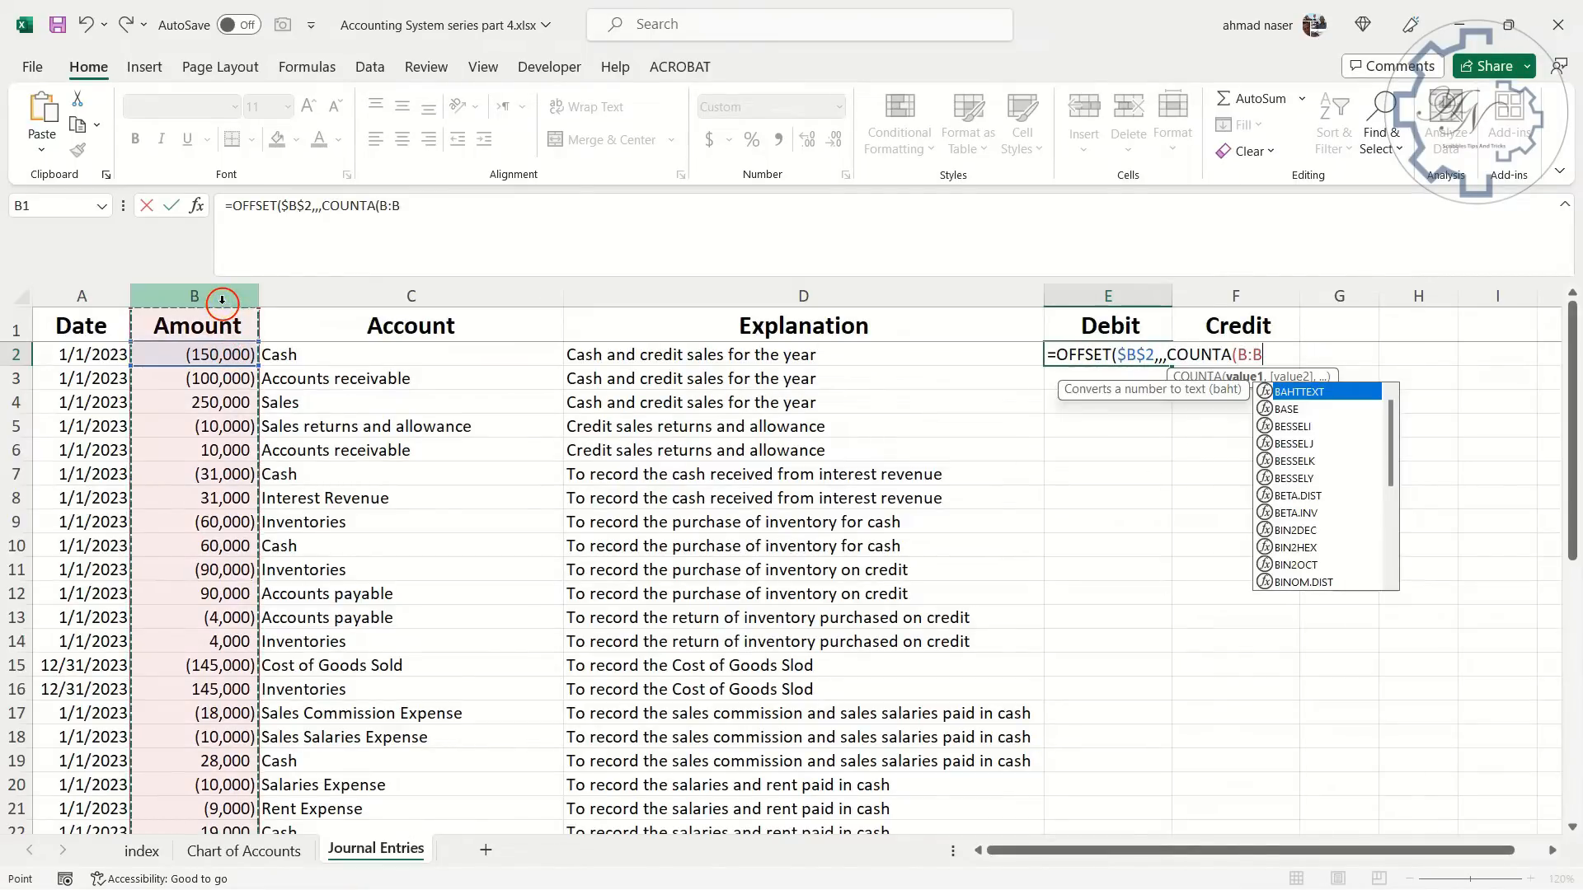
{"action": "key", "text": "F4"}
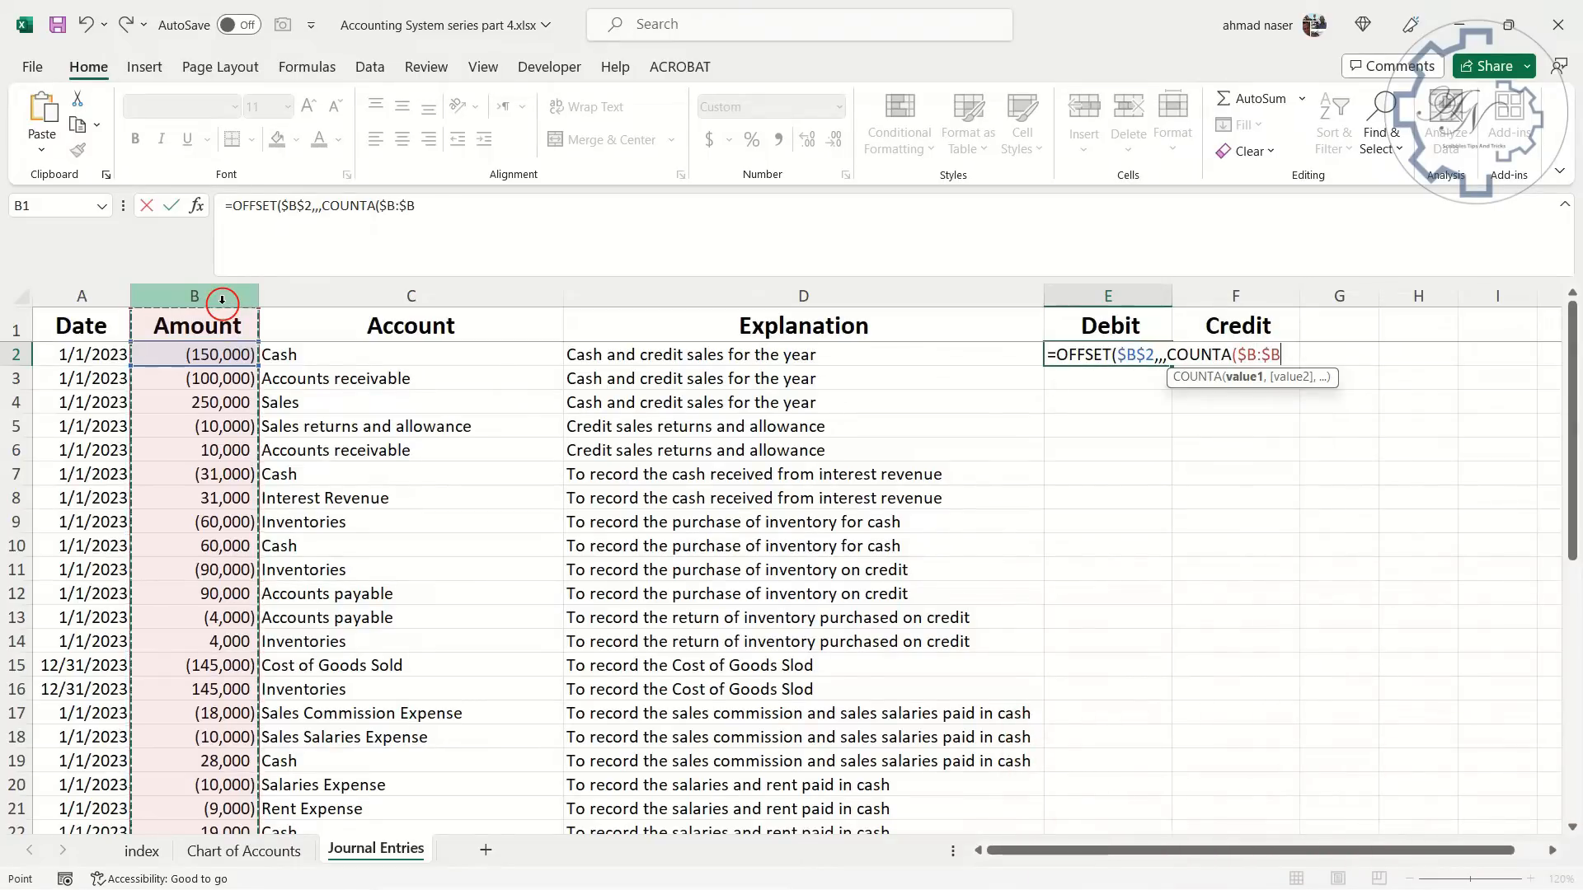
{"action": "type", "text": ")-1"}
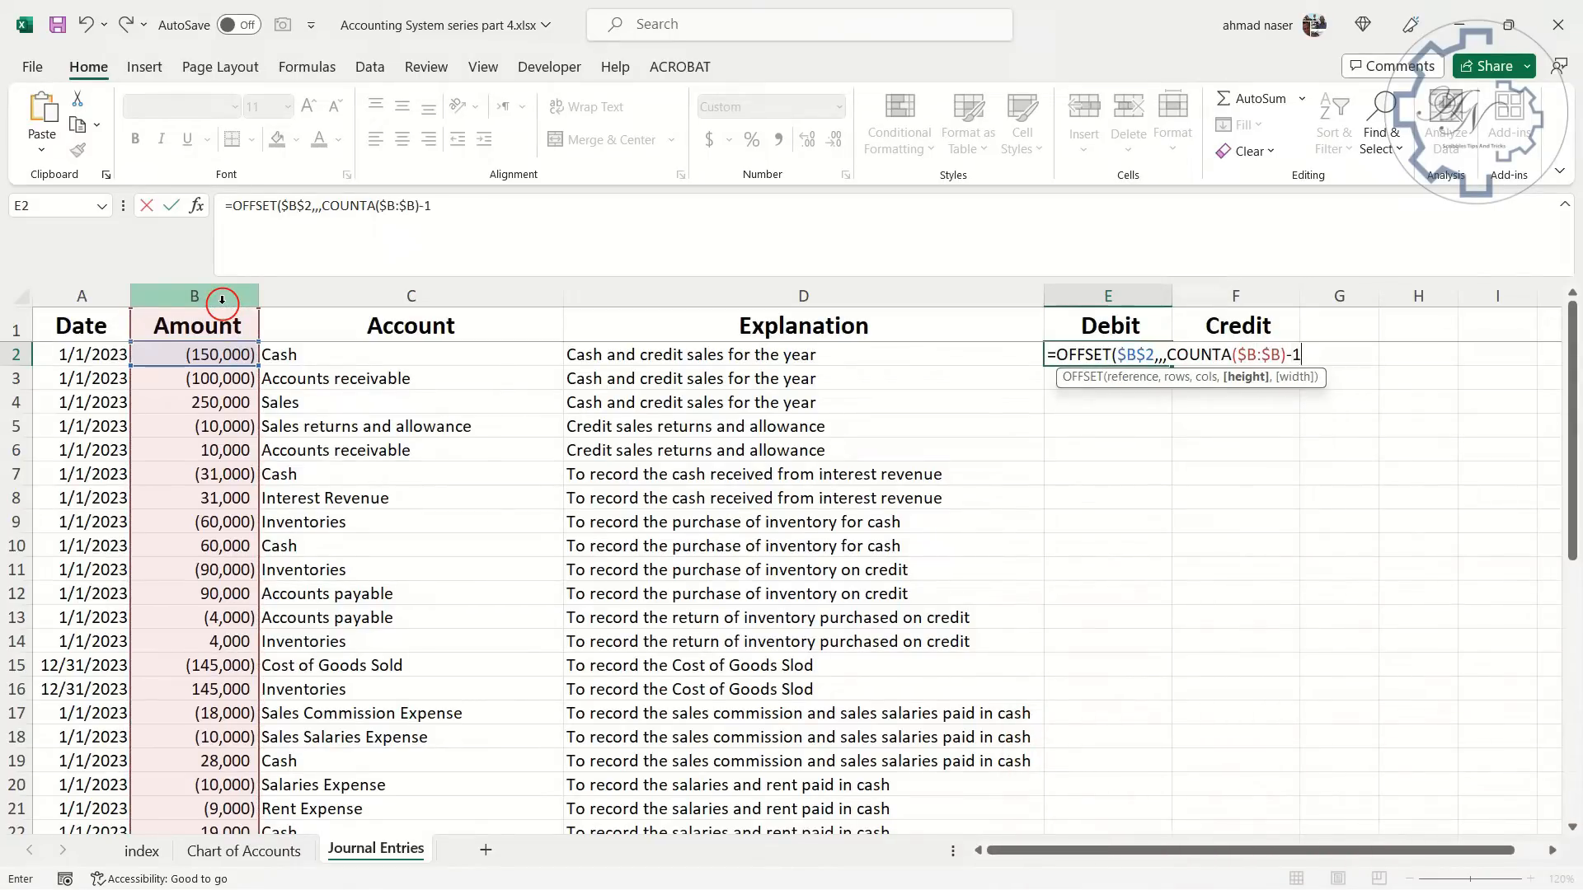
{"action": "key", "text": "Return"}
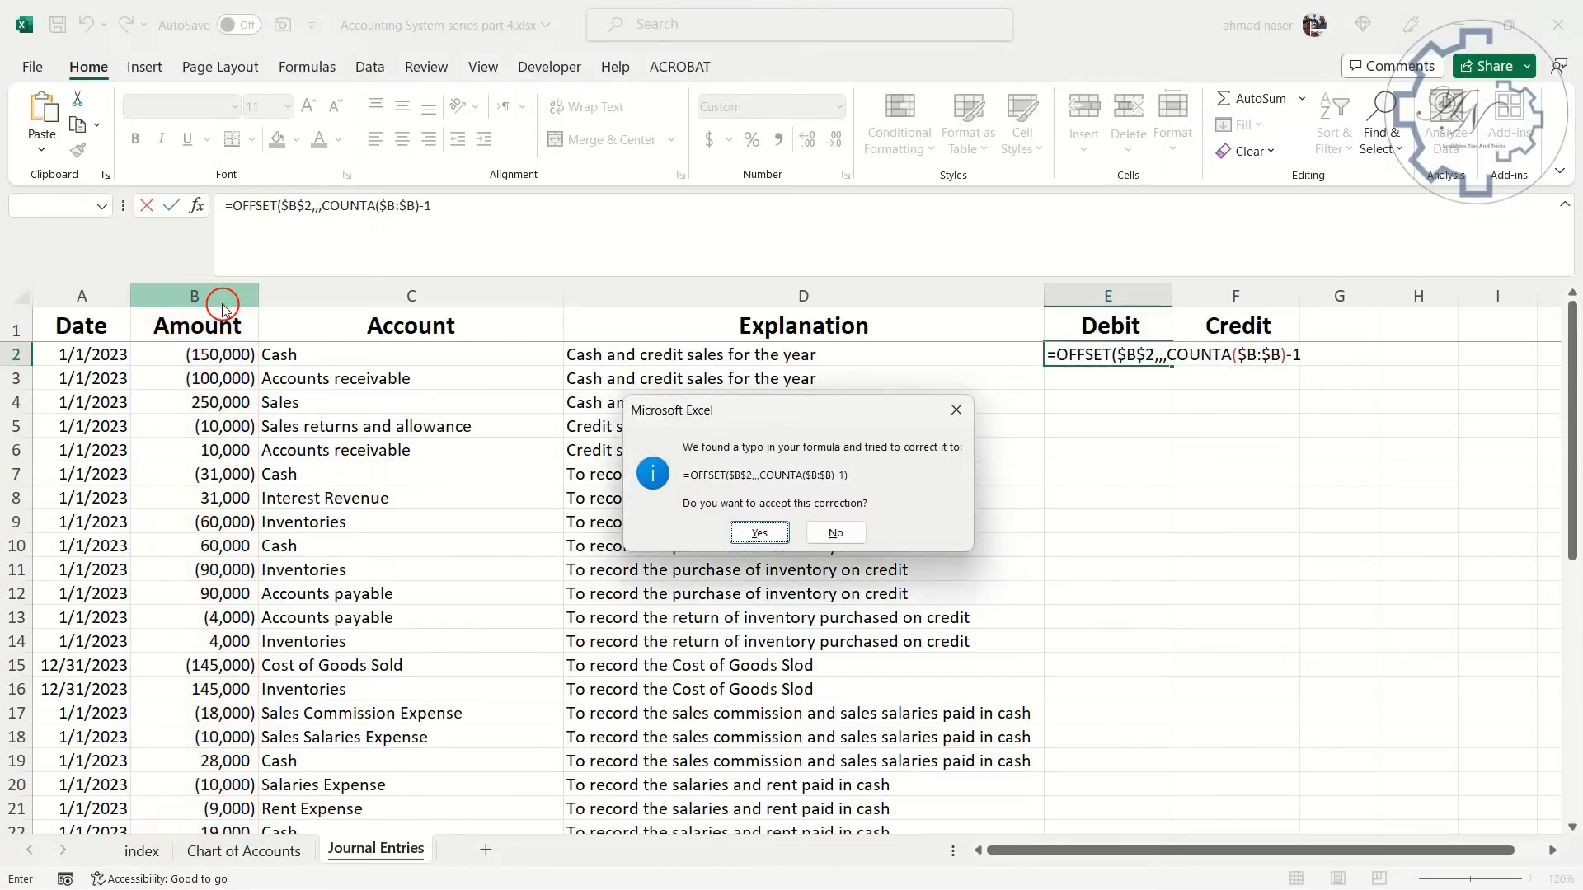
{"action": "key", "text": "Return"}
{"action": "scroll", "coordinate": [1020, 380], "scroll_direction": "down", "scroll_amount": 10}
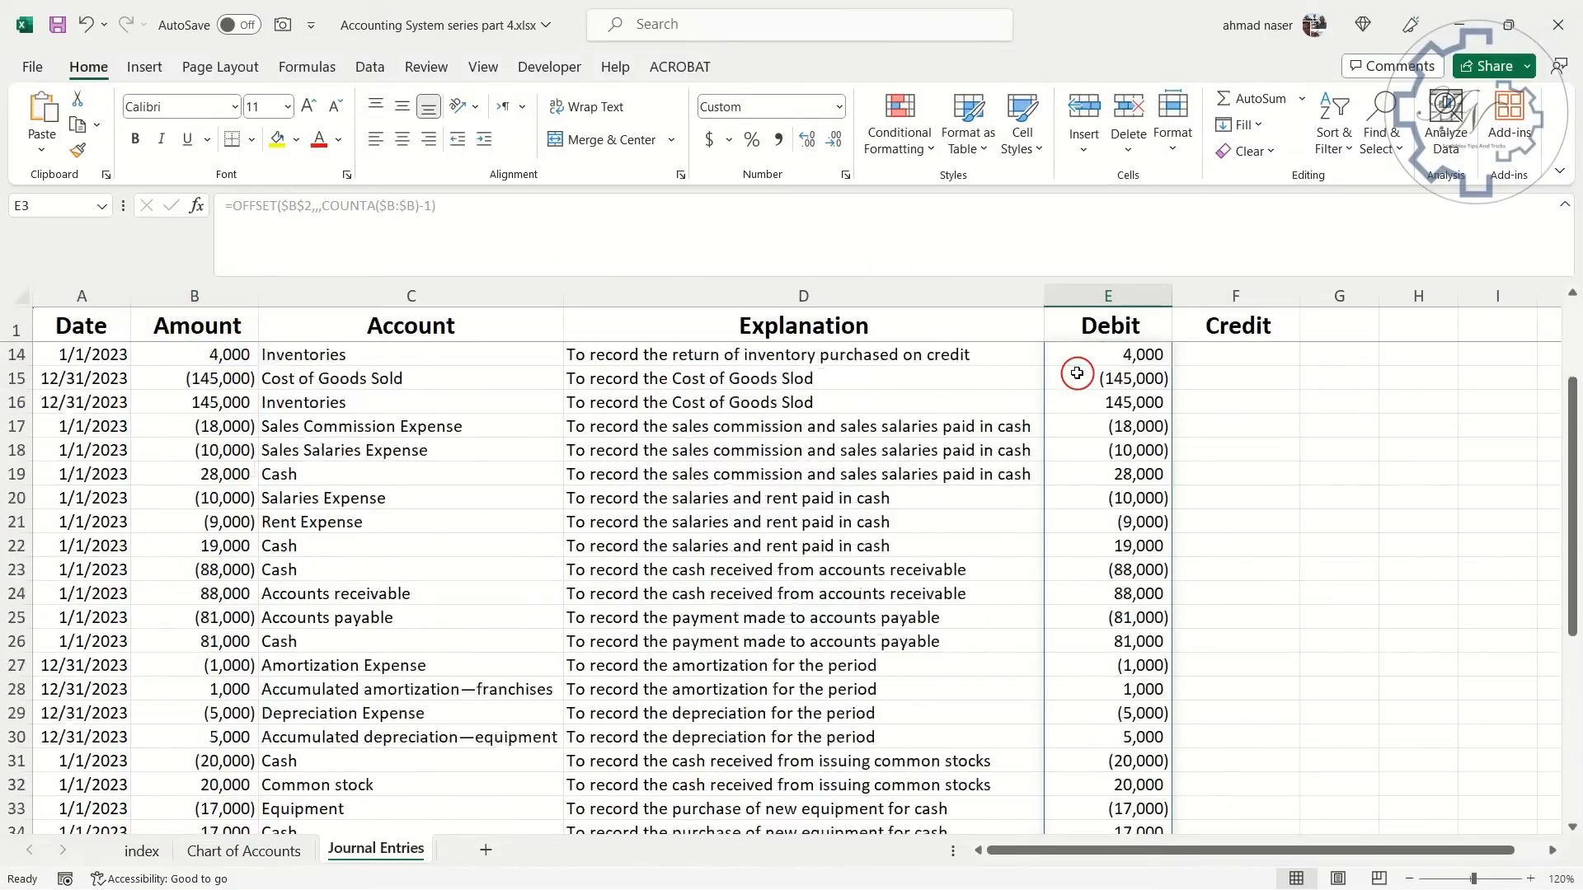
Copy the OFFSET formula from Debit cell E2 across to Credit cell F2
{"action": "scroll", "coordinate": [1077, 382], "scroll_direction": "up", "scroll_amount": 10}
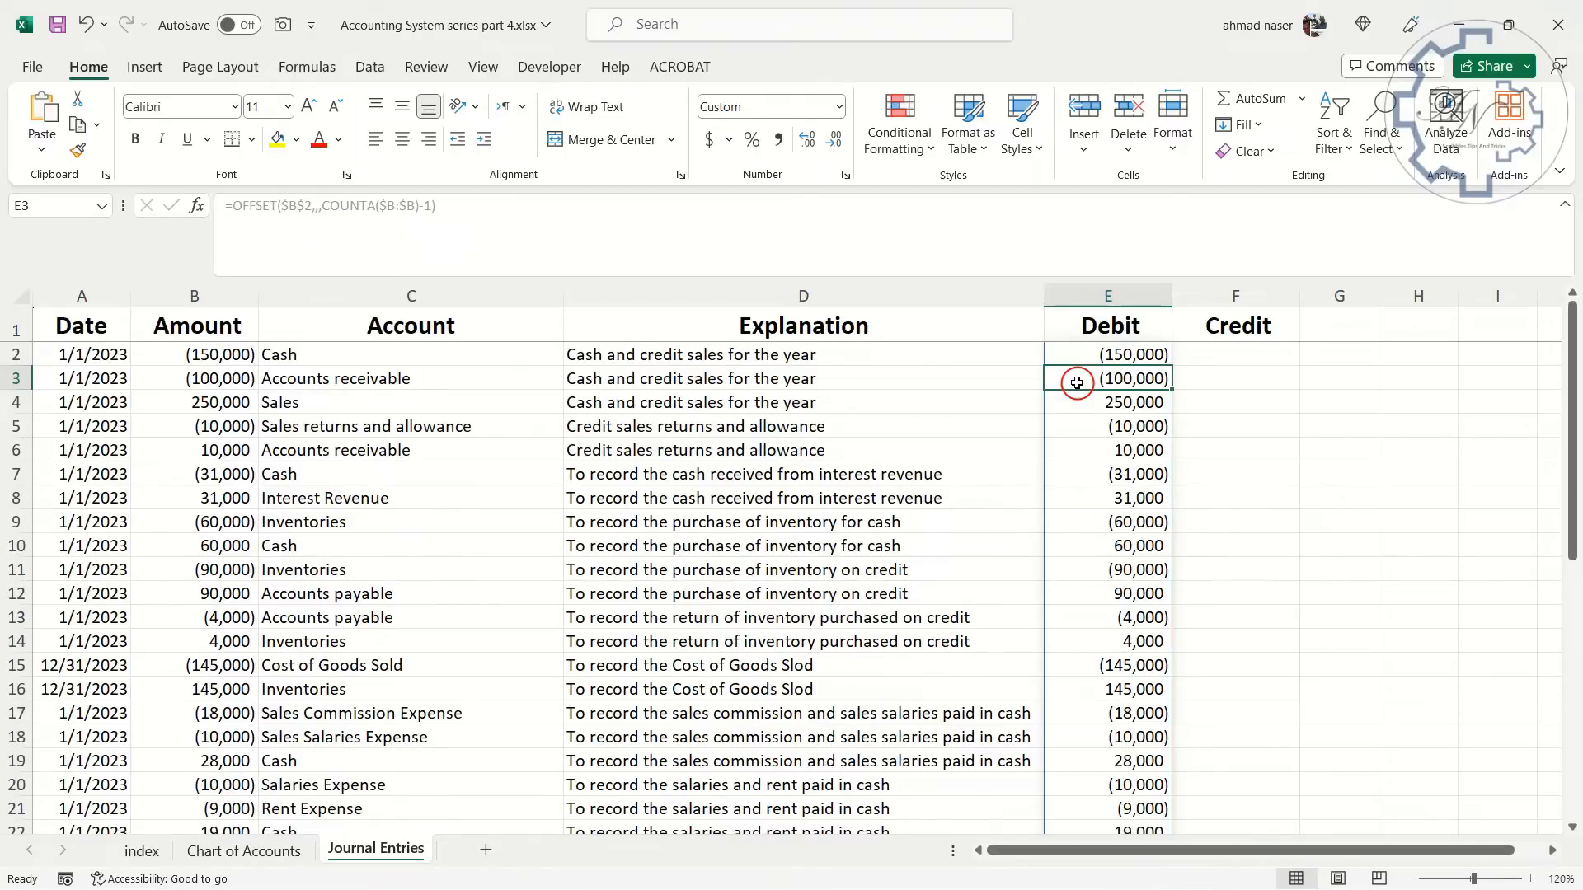
{"action": "left_click", "coordinate": [1087, 355]}
{"action": "left_click_drag", "start_coordinate": [1170, 365], "coordinate": [1237, 356]}
Replace the formula in Debit cell E2 with the start of an IF whose logical test is OFFSET($B$2,,,COUNTA($B:$B)-1)<0
{"action": "left_click", "coordinate": [1138, 356]}
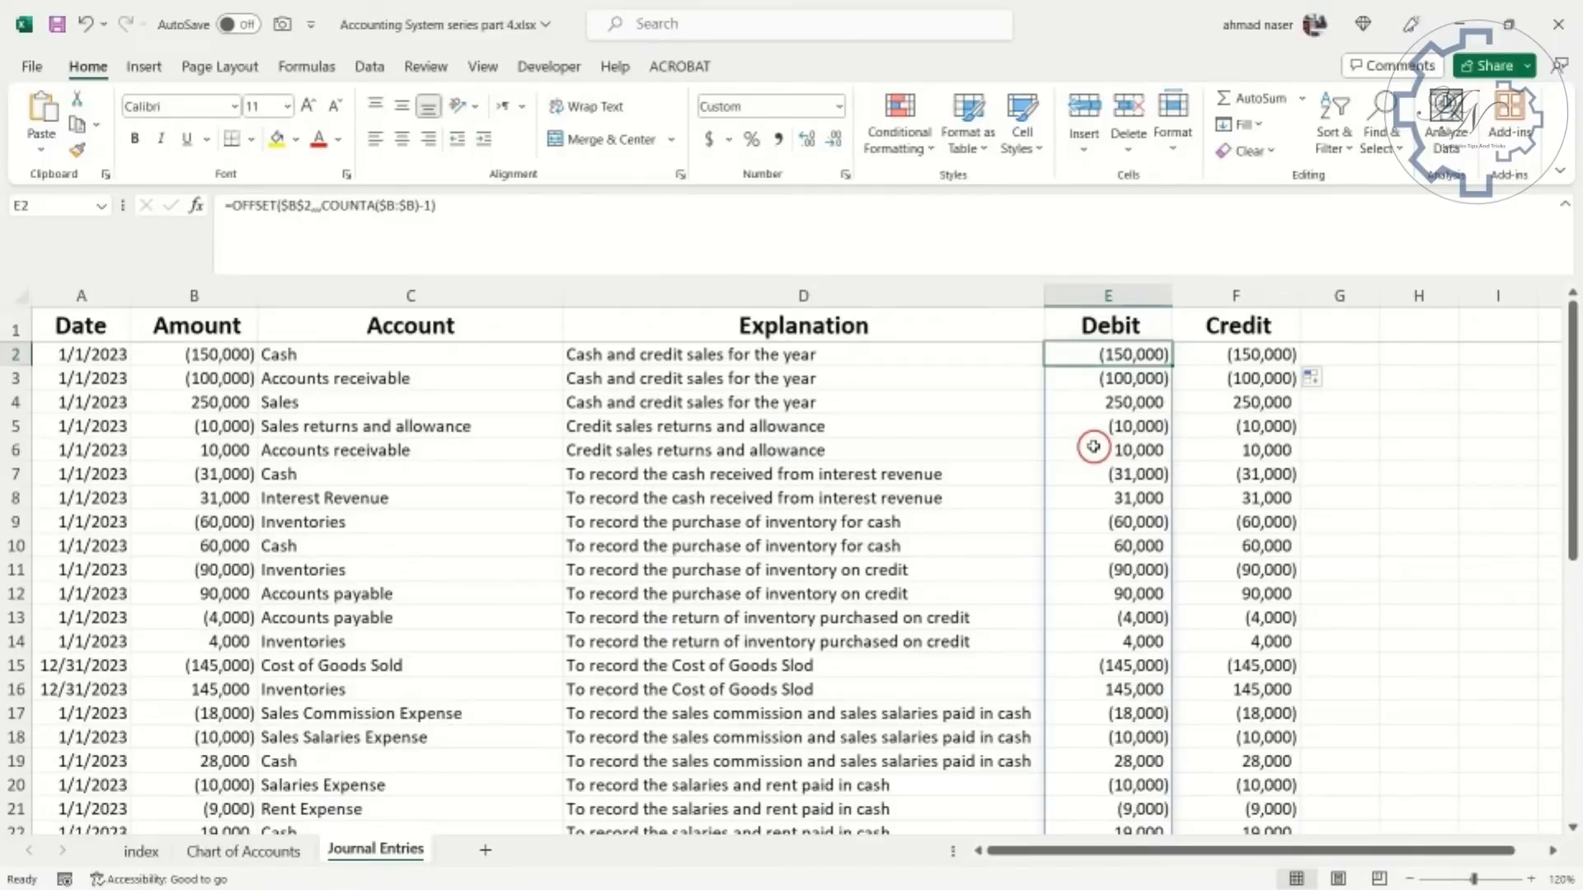
{"action": "left_click", "coordinate": [437, 205]}
{"action": "left_click_drag", "start_coordinate": [441, 206], "coordinate": [243, 204]}
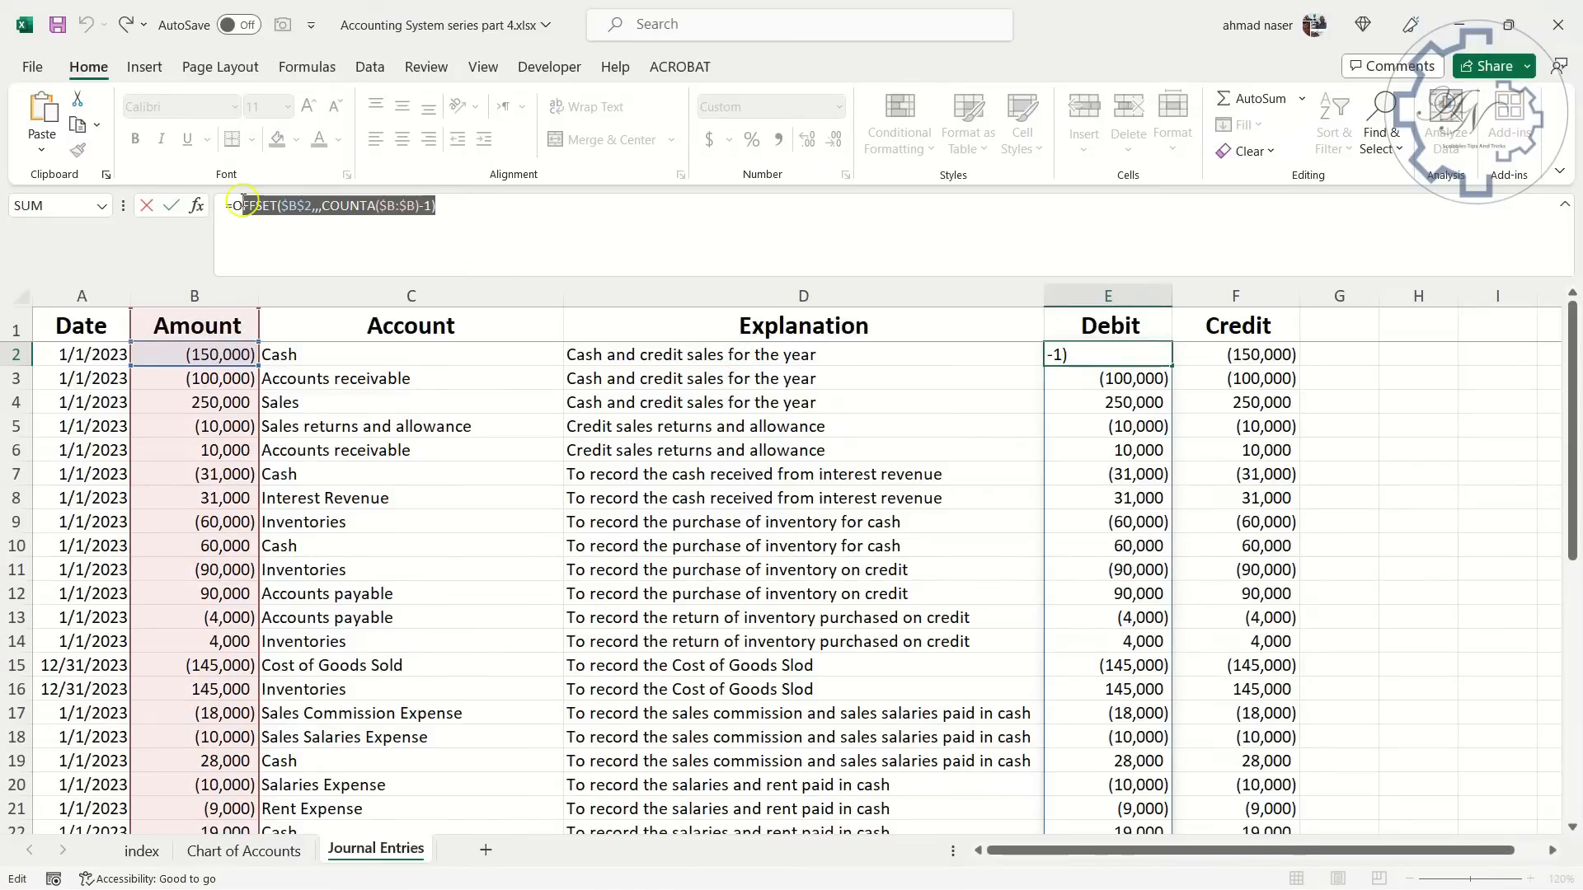
{"action": "key", "text": "BackSpace"}
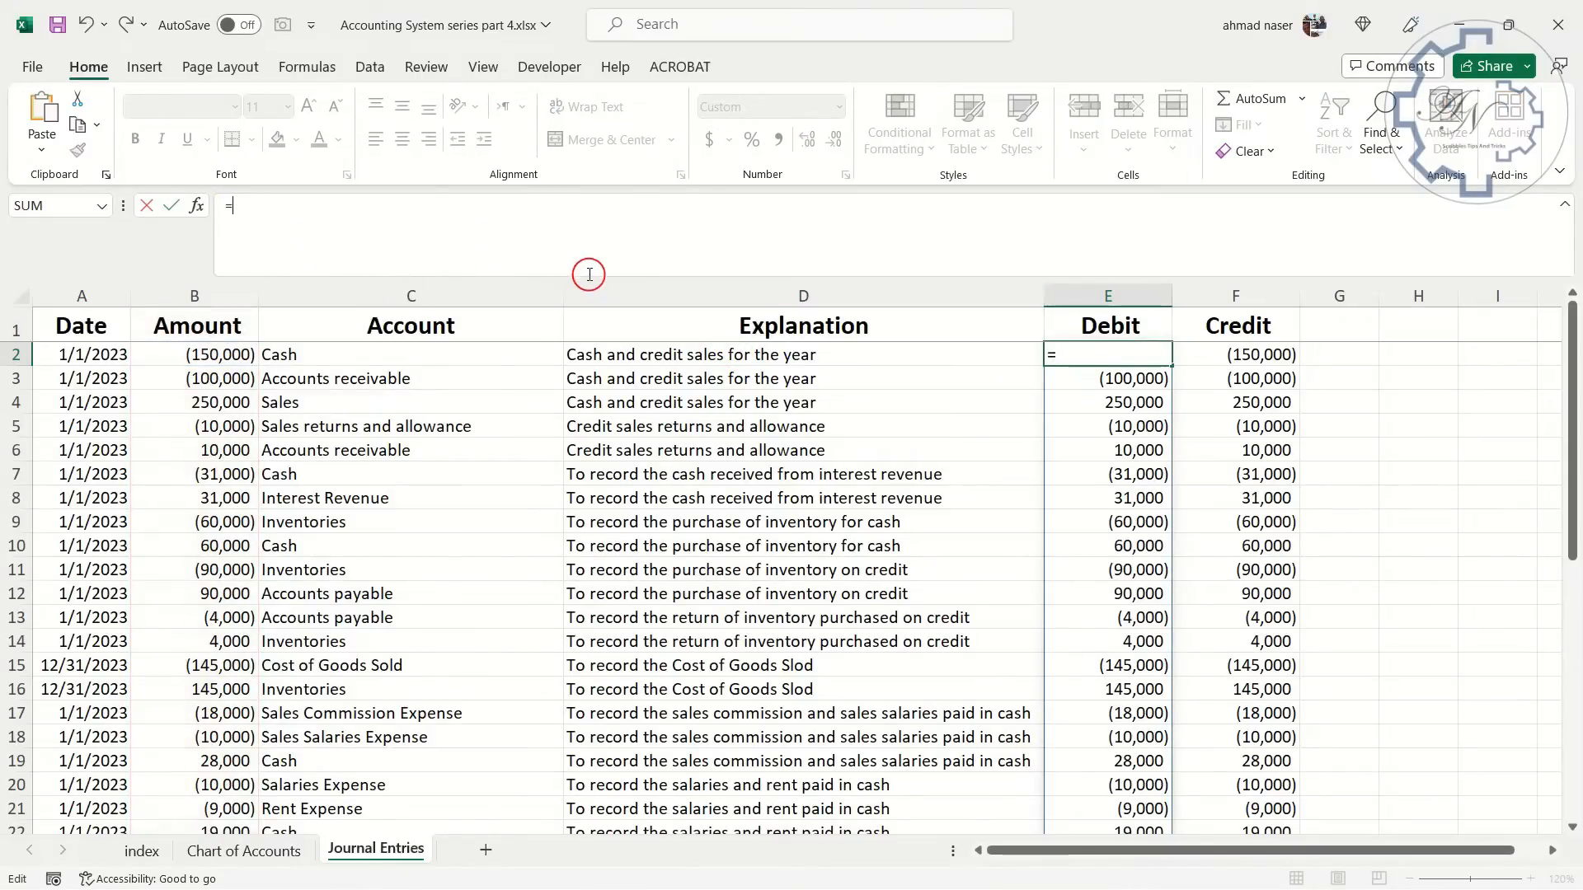
{"action": "type", "text": "if"}
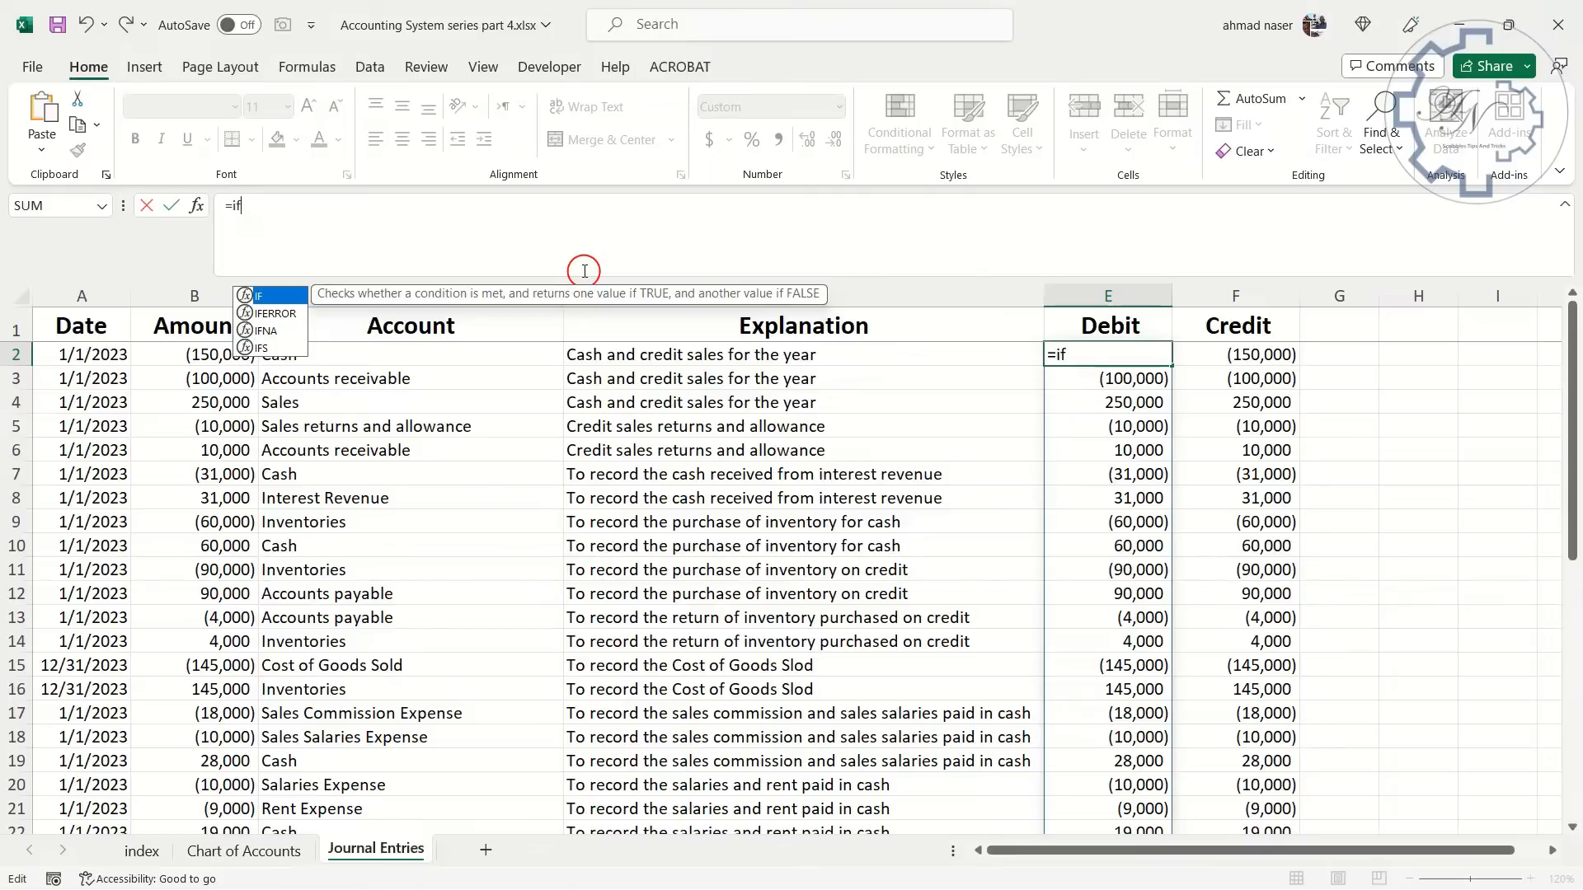
{"action": "type", "text": "("}
{"action": "type", "text": "OFFSET($B$2,,,COUNTA($B:$B)-1)"}
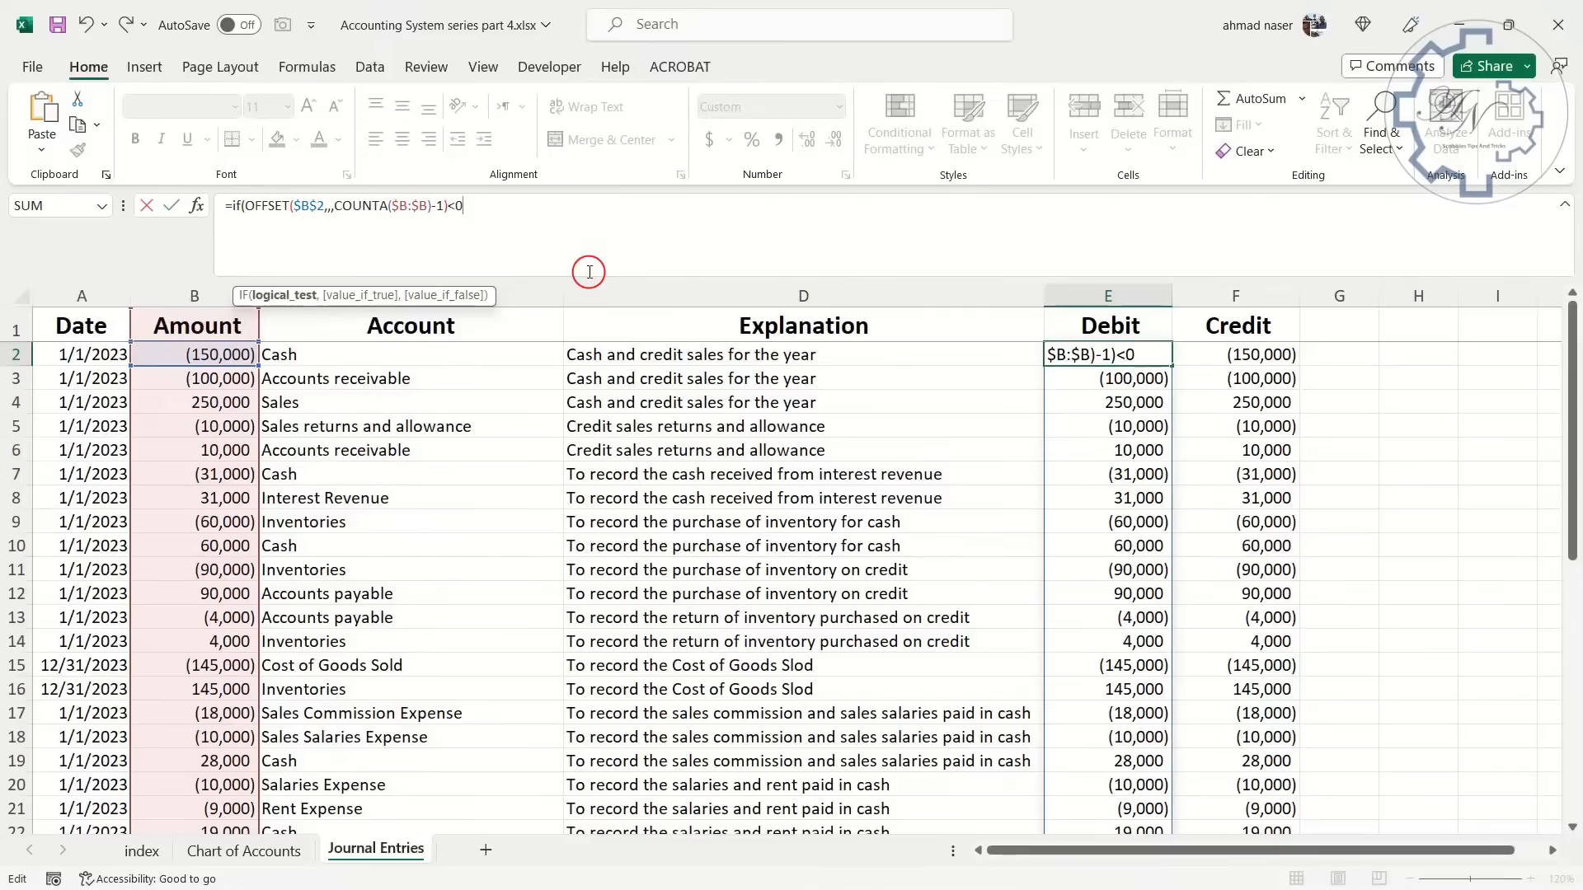
Make the Debit IF return -OFFSET($B$2,,,COUNTA($B:$B)-1) when true and 0 when false, and commit it, accepting the formula correction
{"action": "type", "text": ",-"}
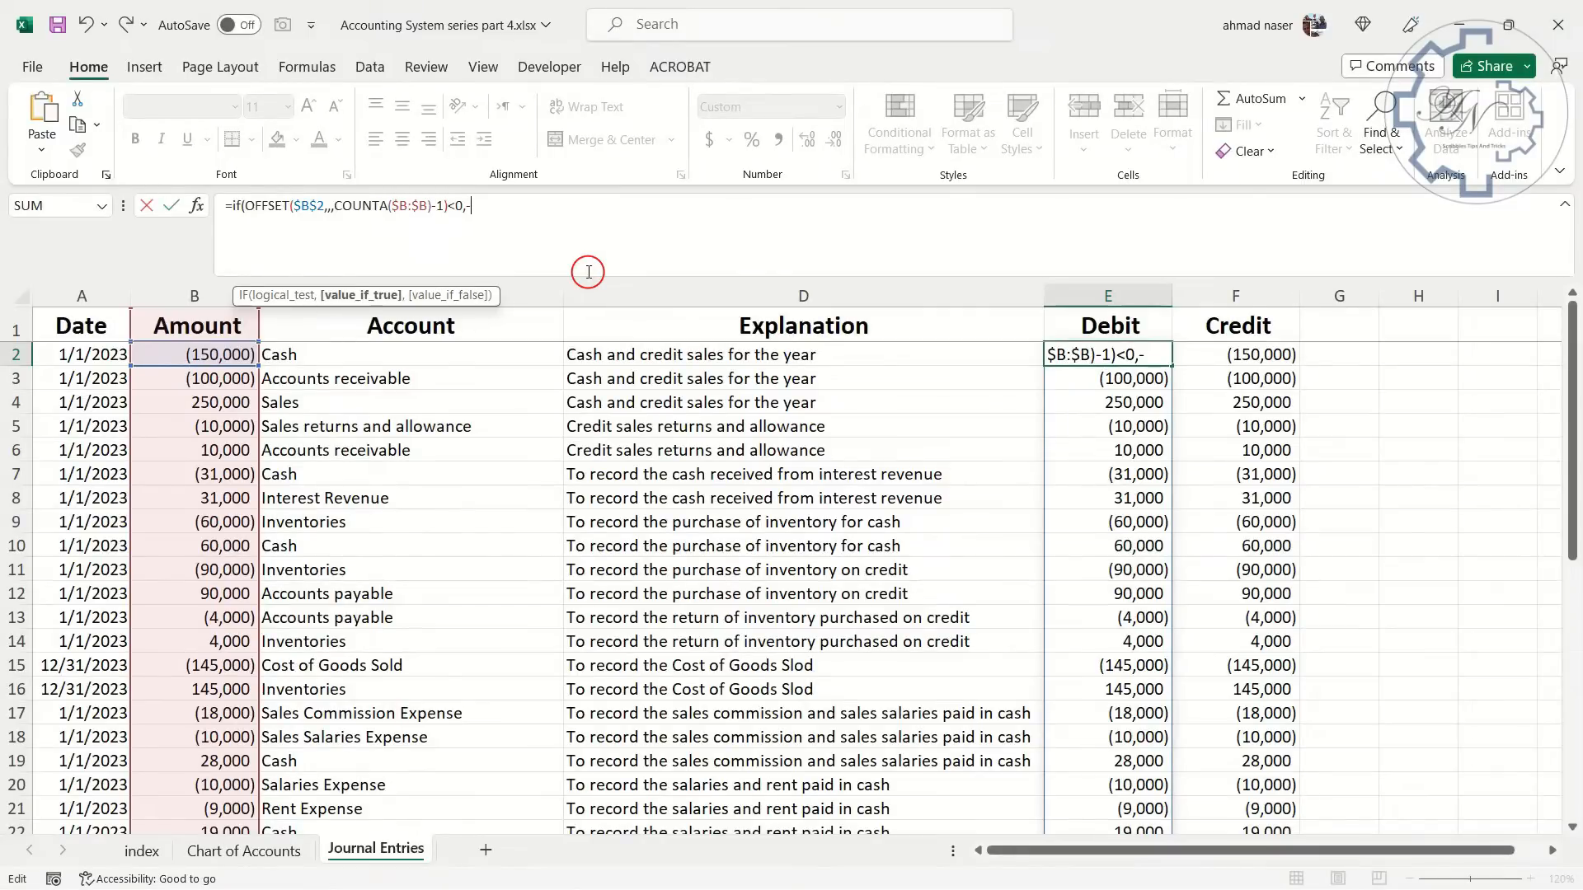
{"action": "type", "text": "OFFSET($B$2,,,COUNTA($B:$B)-1)"}
{"action": "type", "text": ","}
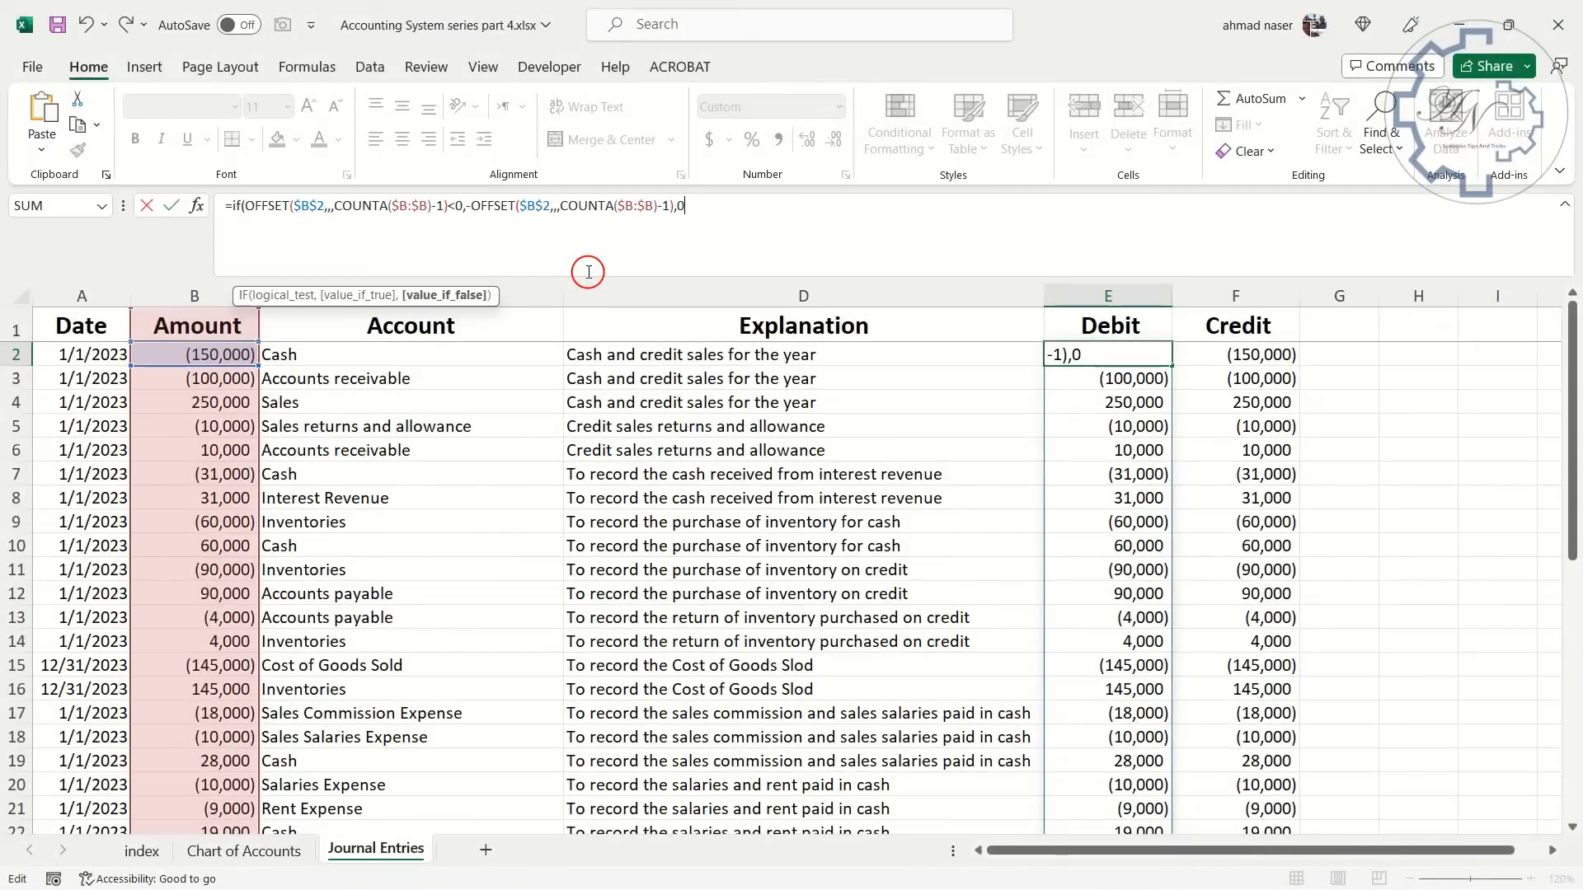
{"action": "key", "text": "Return"}
{"action": "key", "text": "Return"}
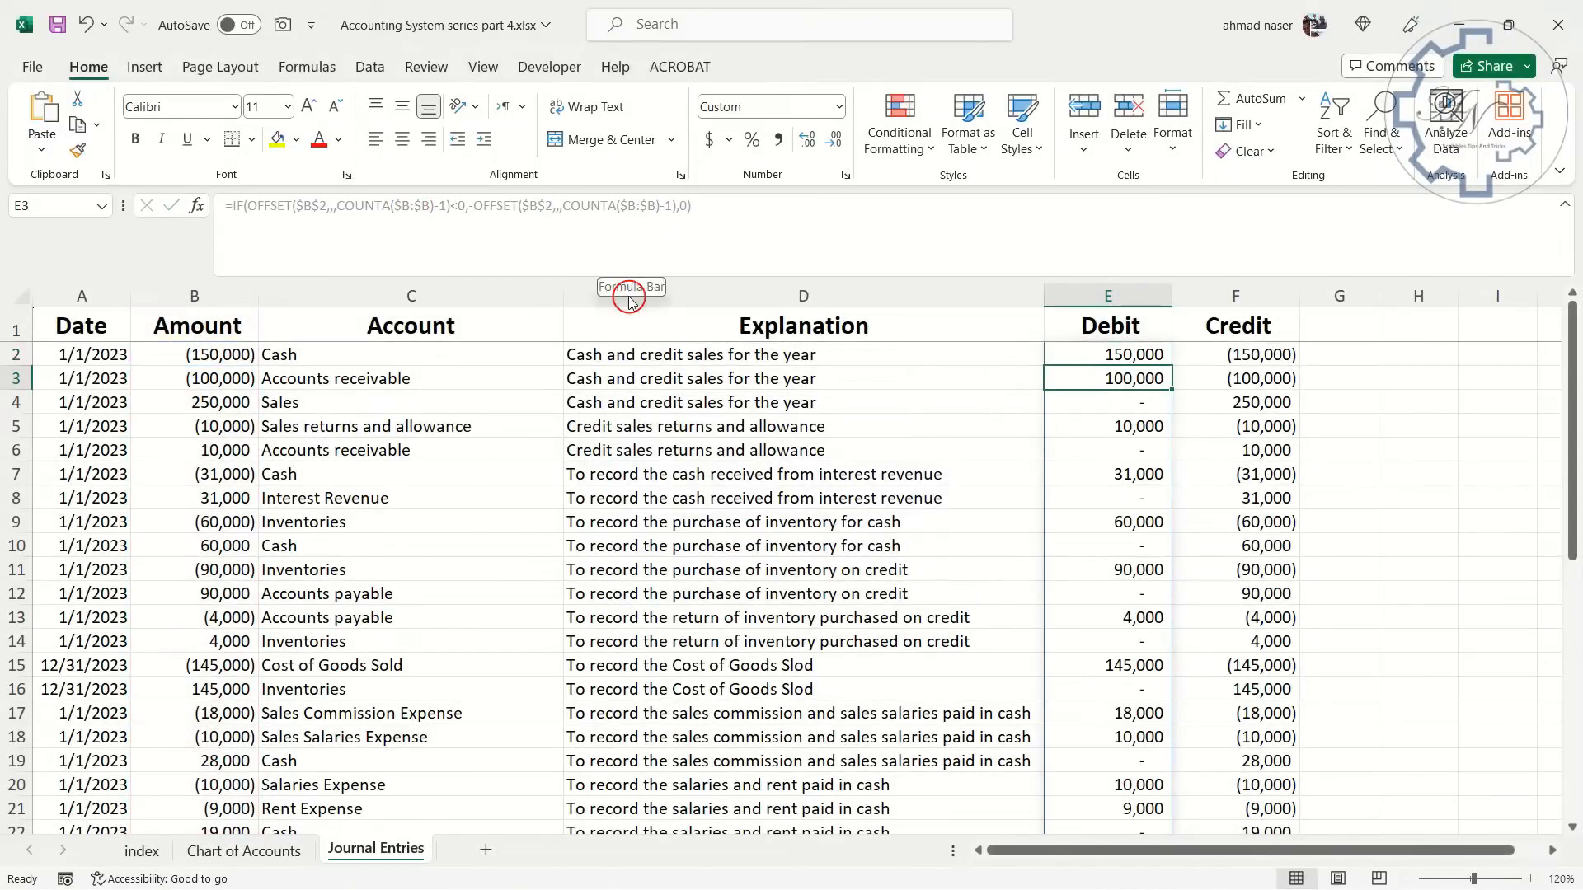
{"action": "left_click", "coordinate": [1088, 353]}
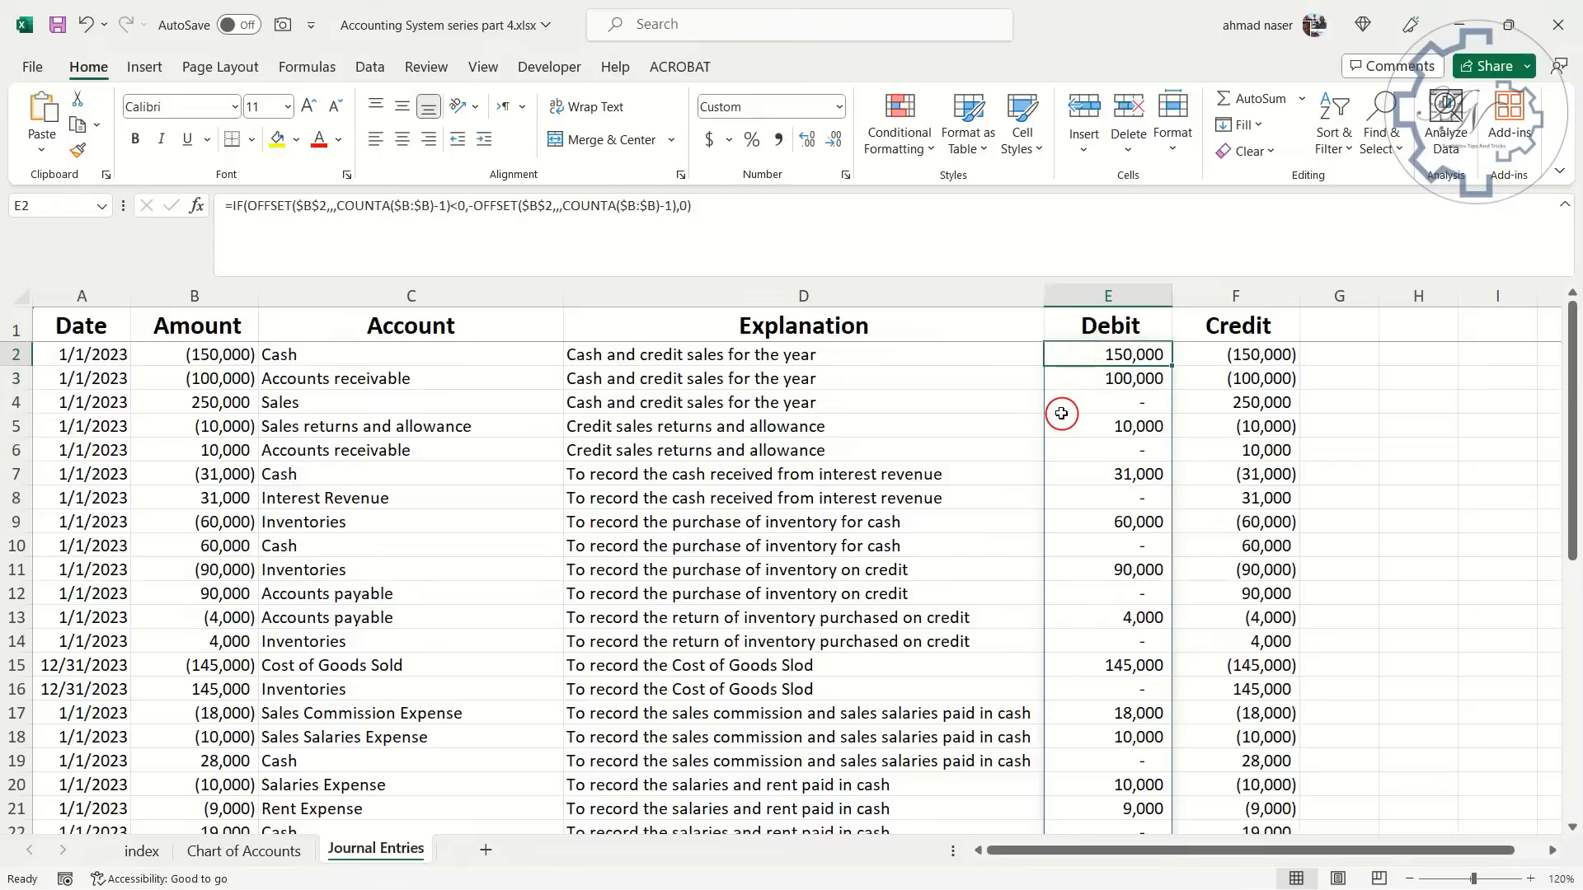
Replace the formula in Credit cell F2 with the start of an IF whose logical test is OFFSET($B$2,,,COUNTA($B:$B)-1)>0
{"action": "left_click", "coordinate": [1228, 354]}
{"action": "left_click_drag", "start_coordinate": [445, 205], "coordinate": [240, 208]}
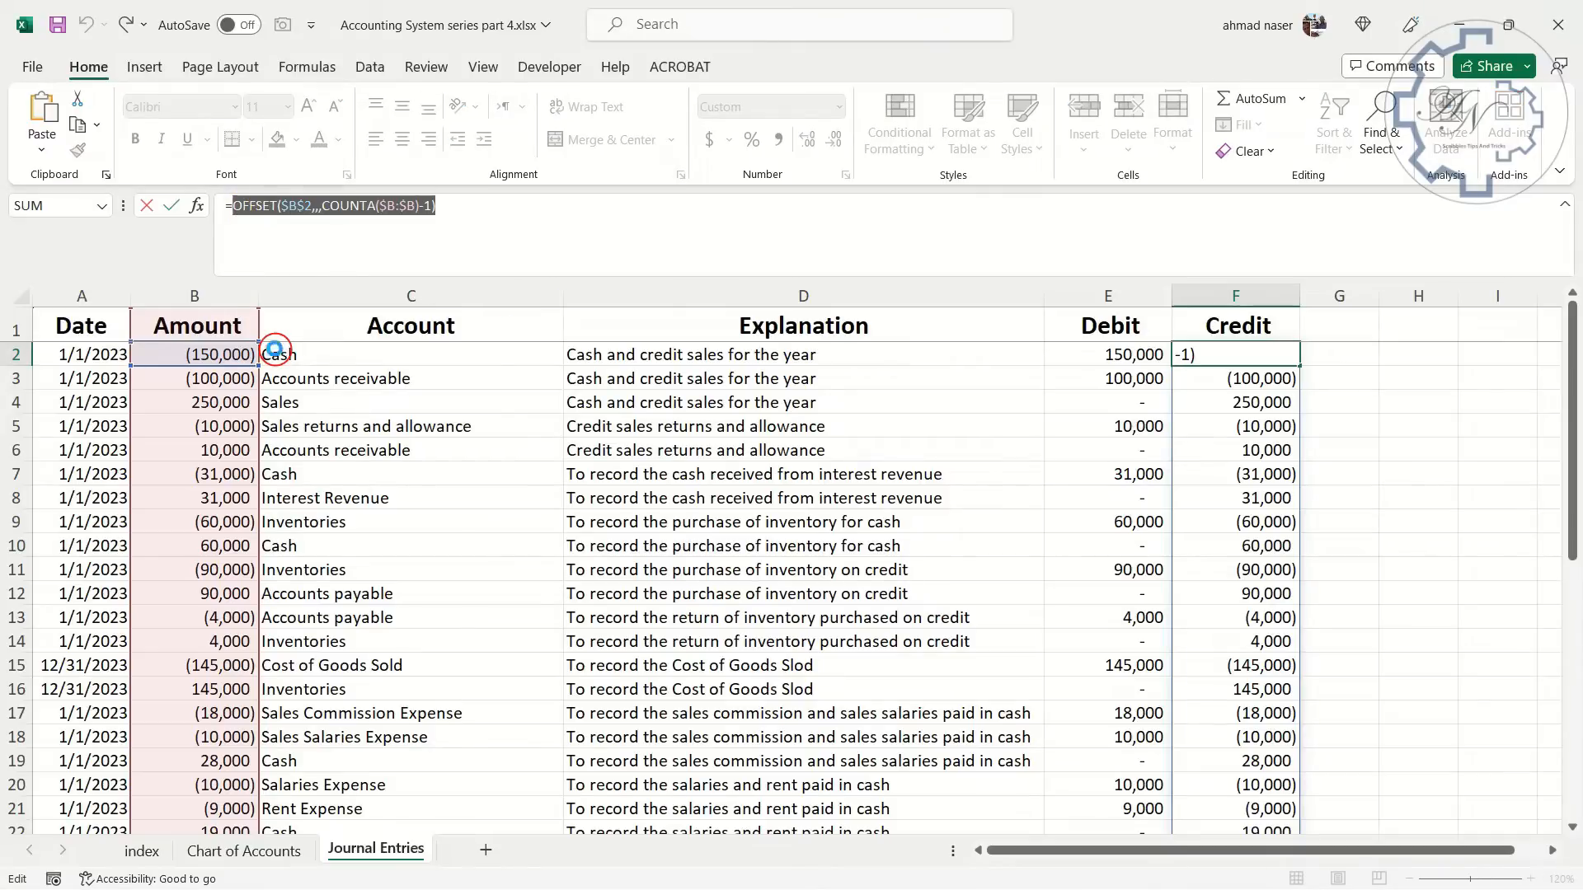
{"action": "key", "text": "BackSpace"}
{"action": "type", "text": "if"}
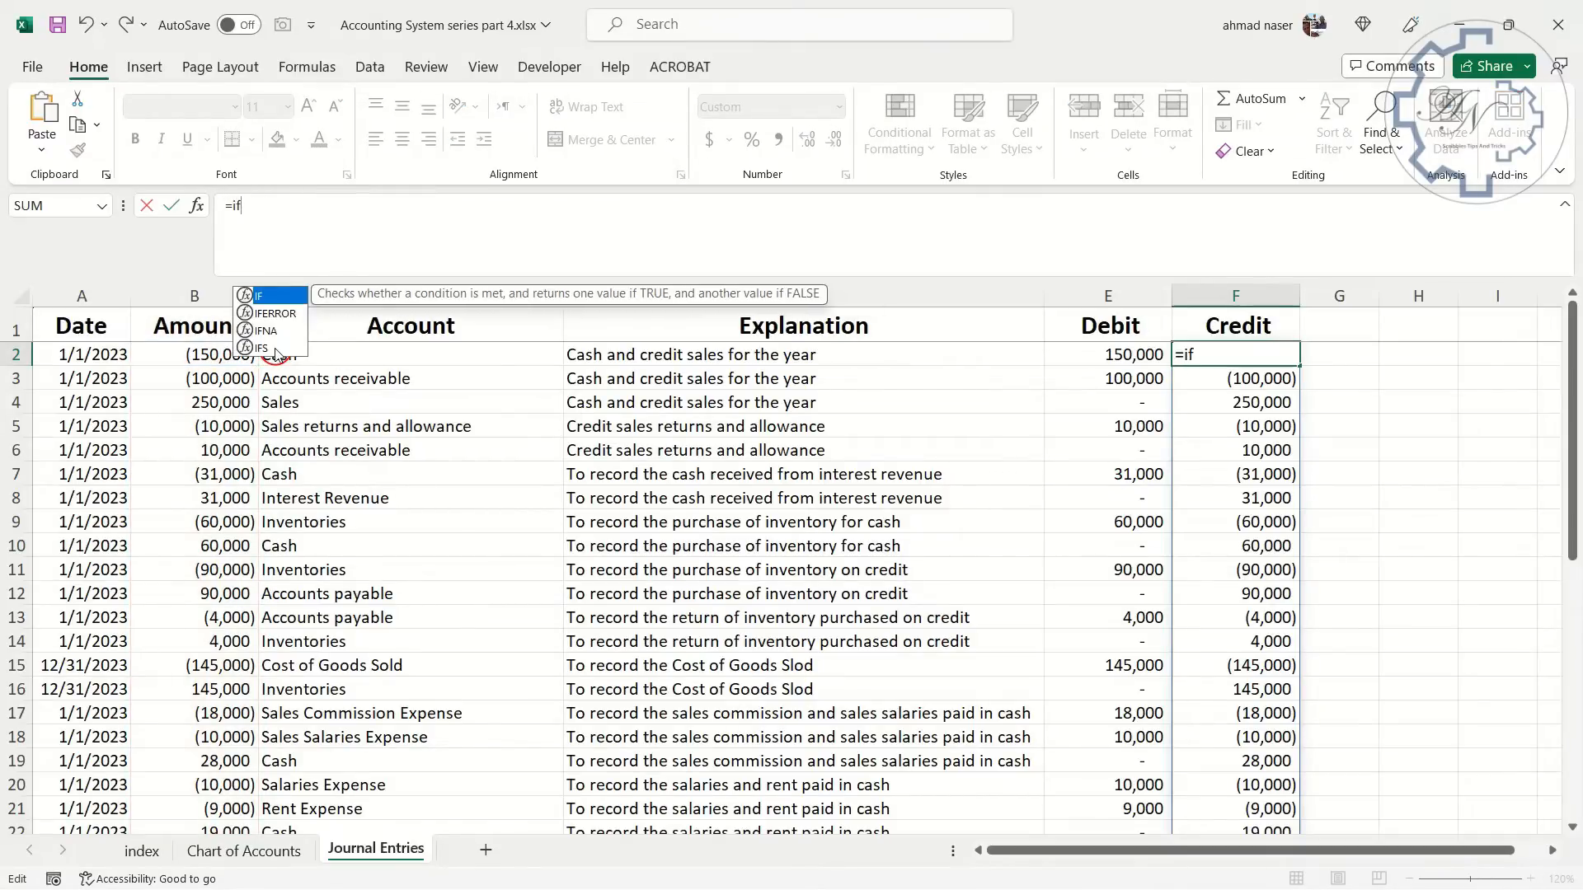
{"action": "type", "text": "("}
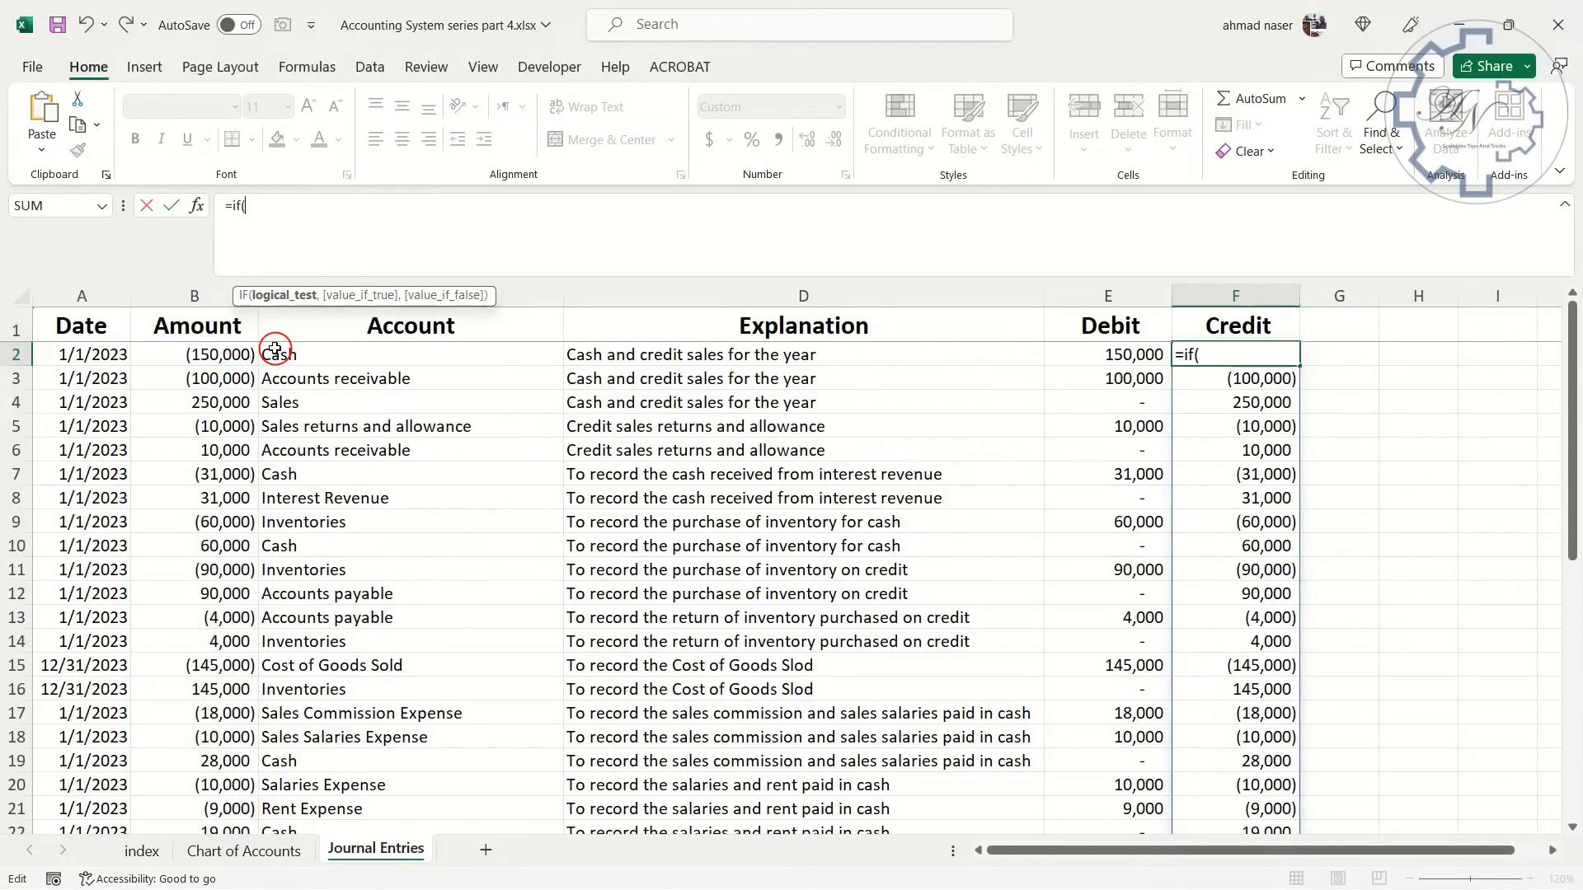
{"action": "type", "text": "OFFSET($B$2,,,COUNTA($B:$B)-1)"}
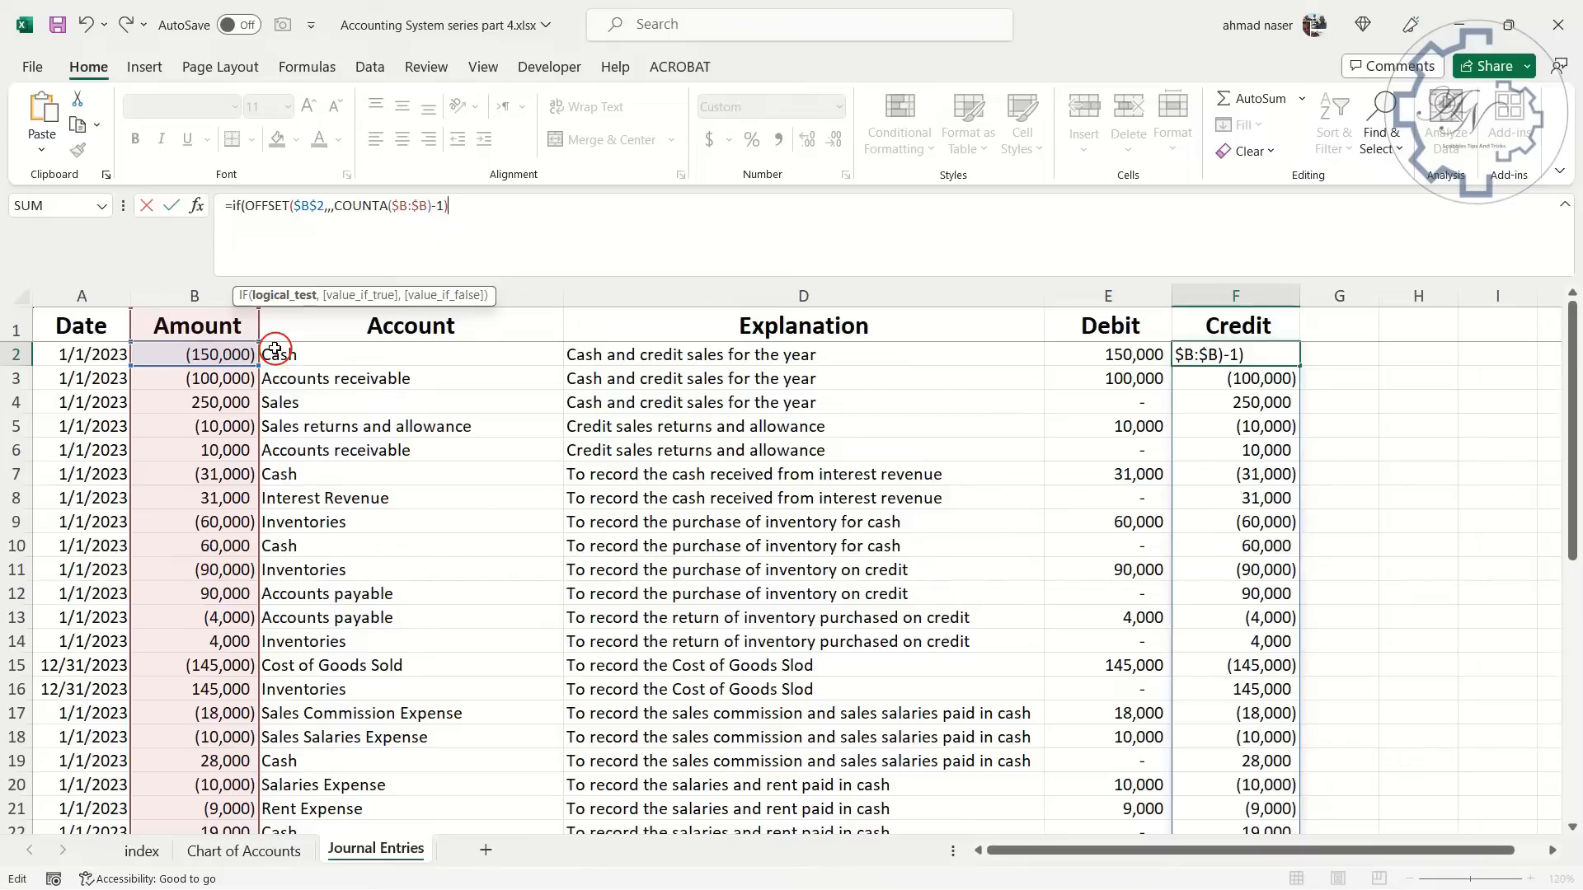
{"action": "type", "text": ">0,"}
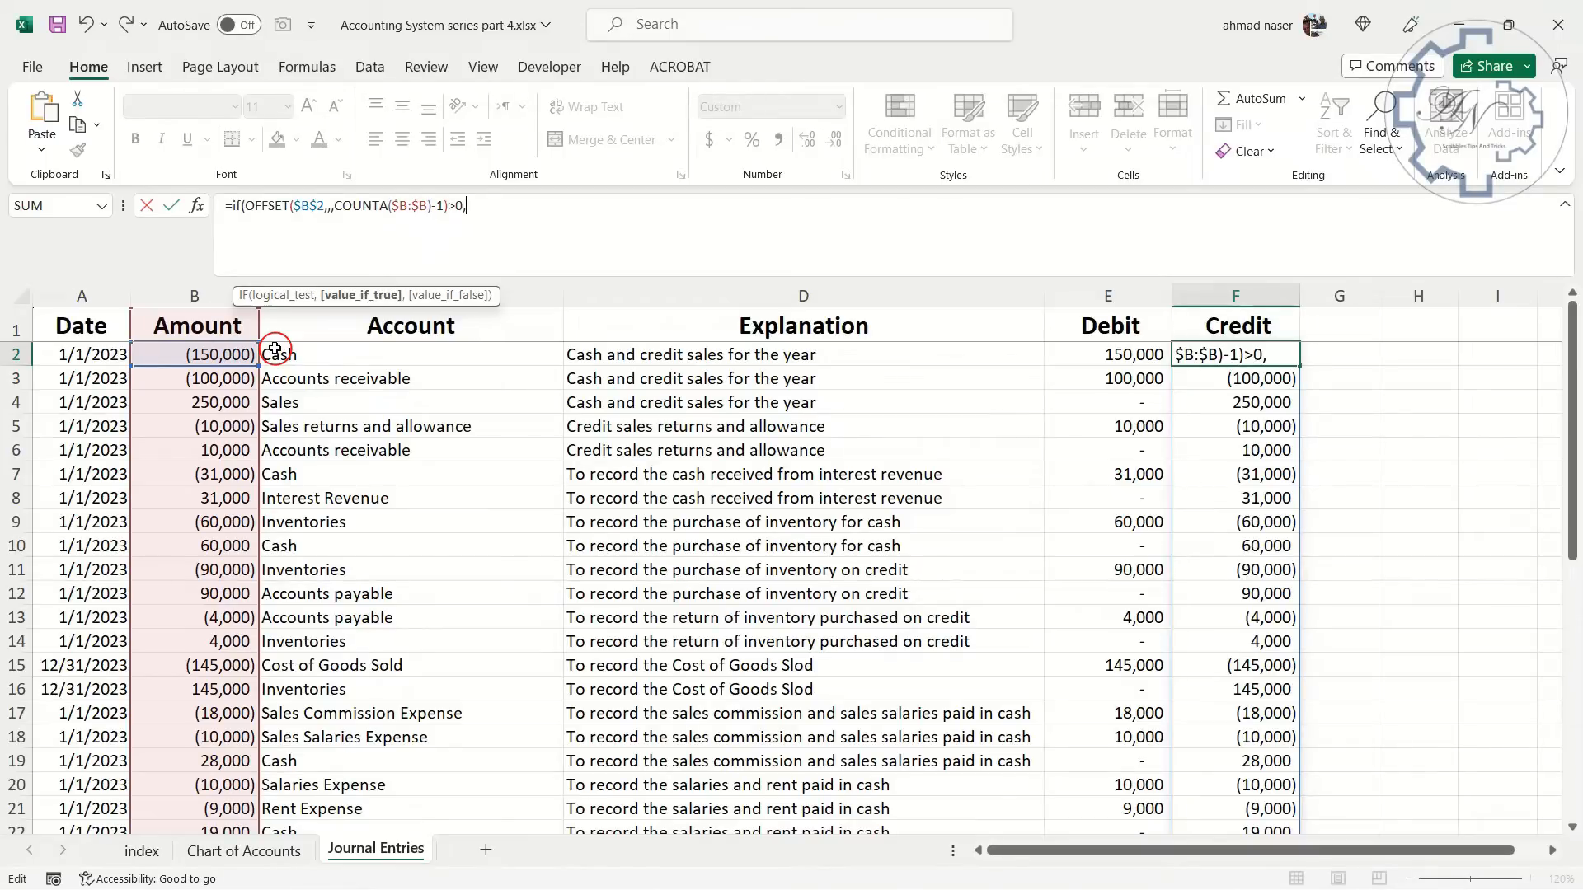
Make the Credit IF return OFFSET($B$2,,,COUNTA($B:$B)-1) when true and 0 when false, and commit it, accepting the formula correction
{"action": "type", "text": "OFFSET($B$2,,,COUNTA($B:$B)-1)"}
{"action": "type", "text": ",0"}
{"action": "key", "text": "Return"}
{"action": "key", "text": "Return"}
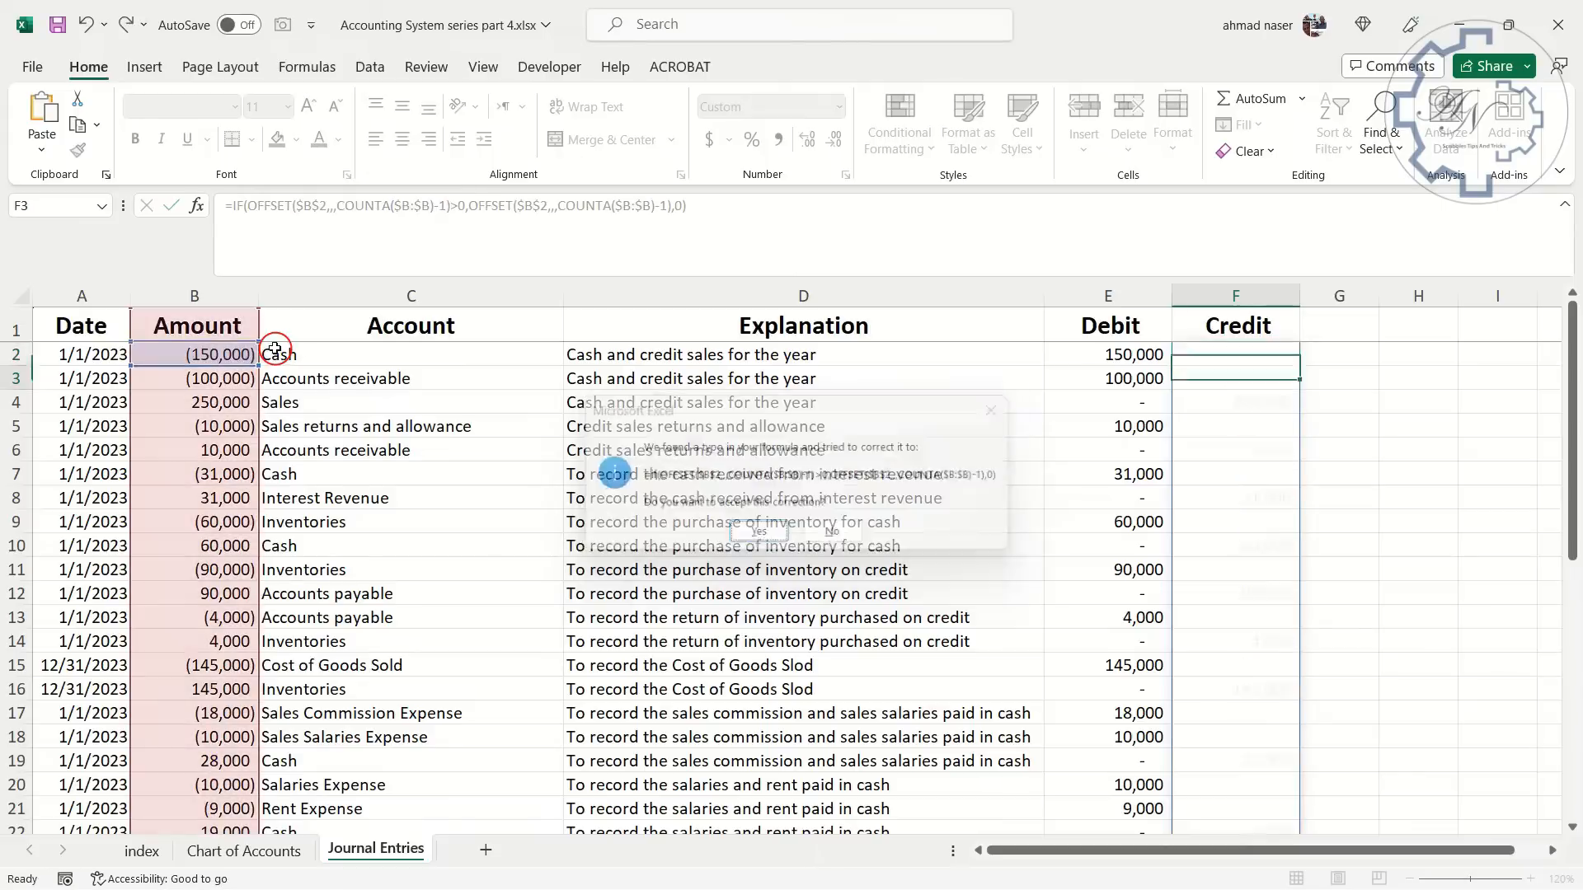
Test the Debit and Credit formulas by entering 2000 in B41 and -2000 in B42 below the last journal entry
{"action": "scroll", "coordinate": [1063, 444], "scroll_direction": "down", "scroll_amount": 7}
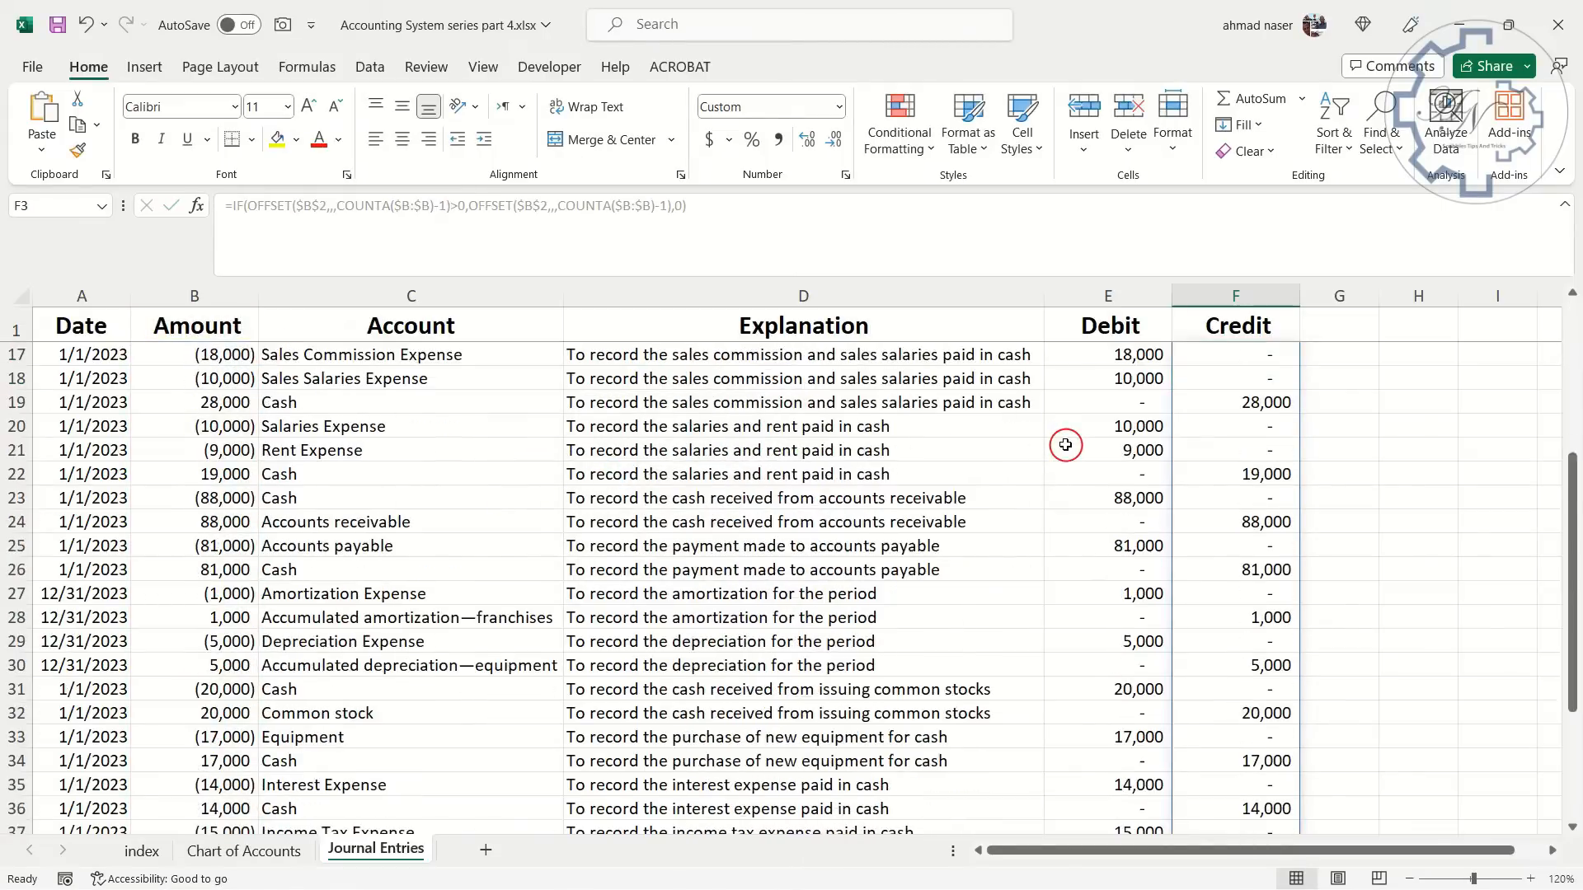
{"action": "left_click", "coordinate": [1097, 650]}
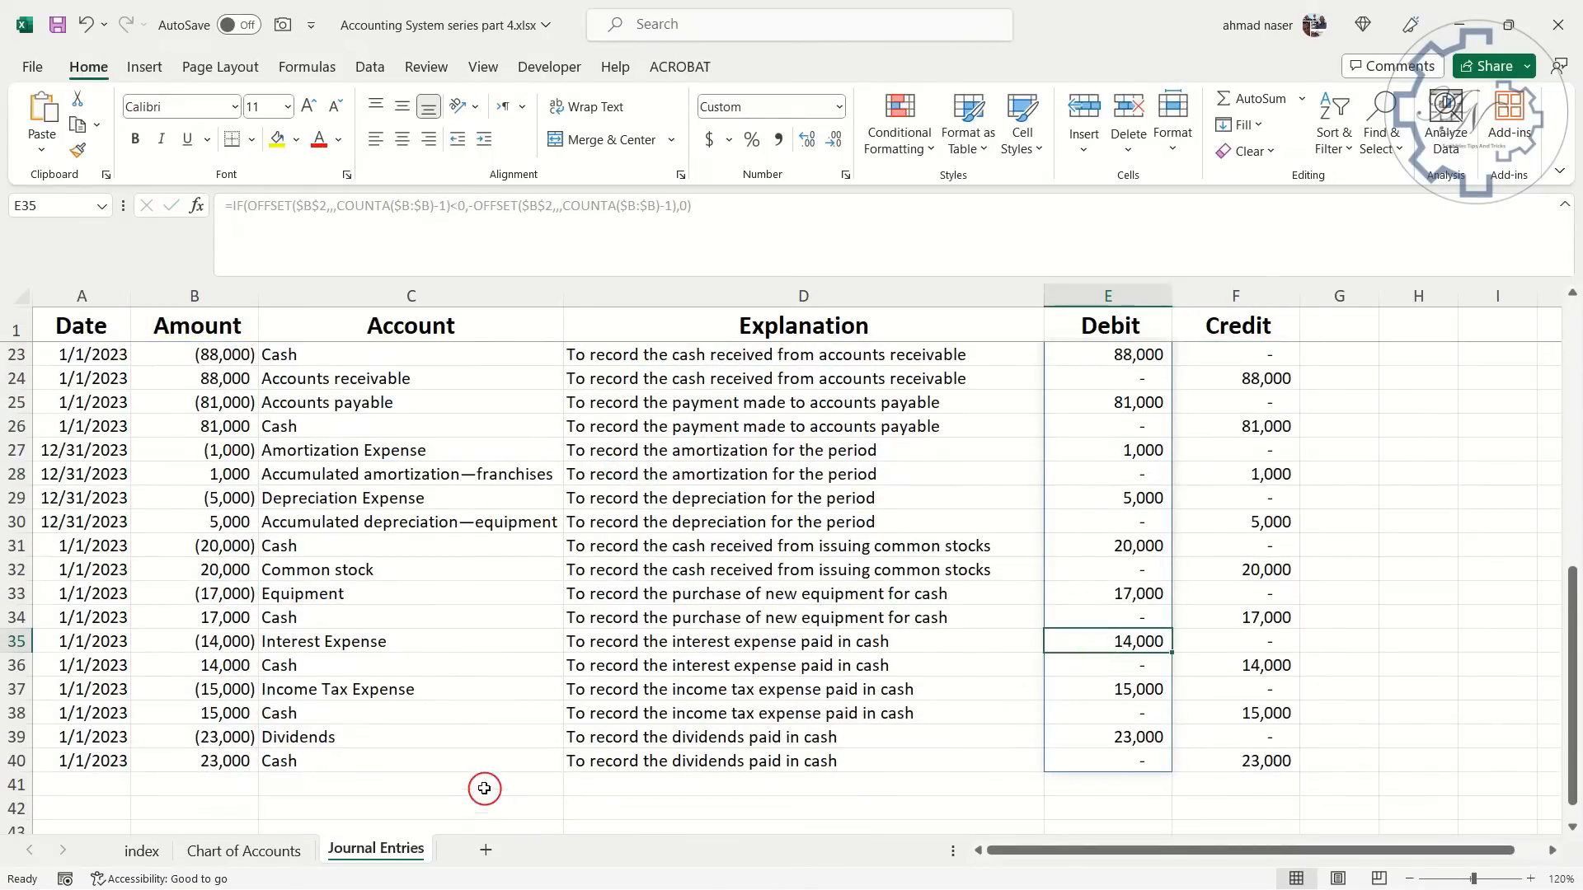
{"action": "scroll", "coordinate": [474, 740], "scroll_direction": "down", "scroll_amount": 1}
{"action": "left_click", "coordinate": [239, 711]}
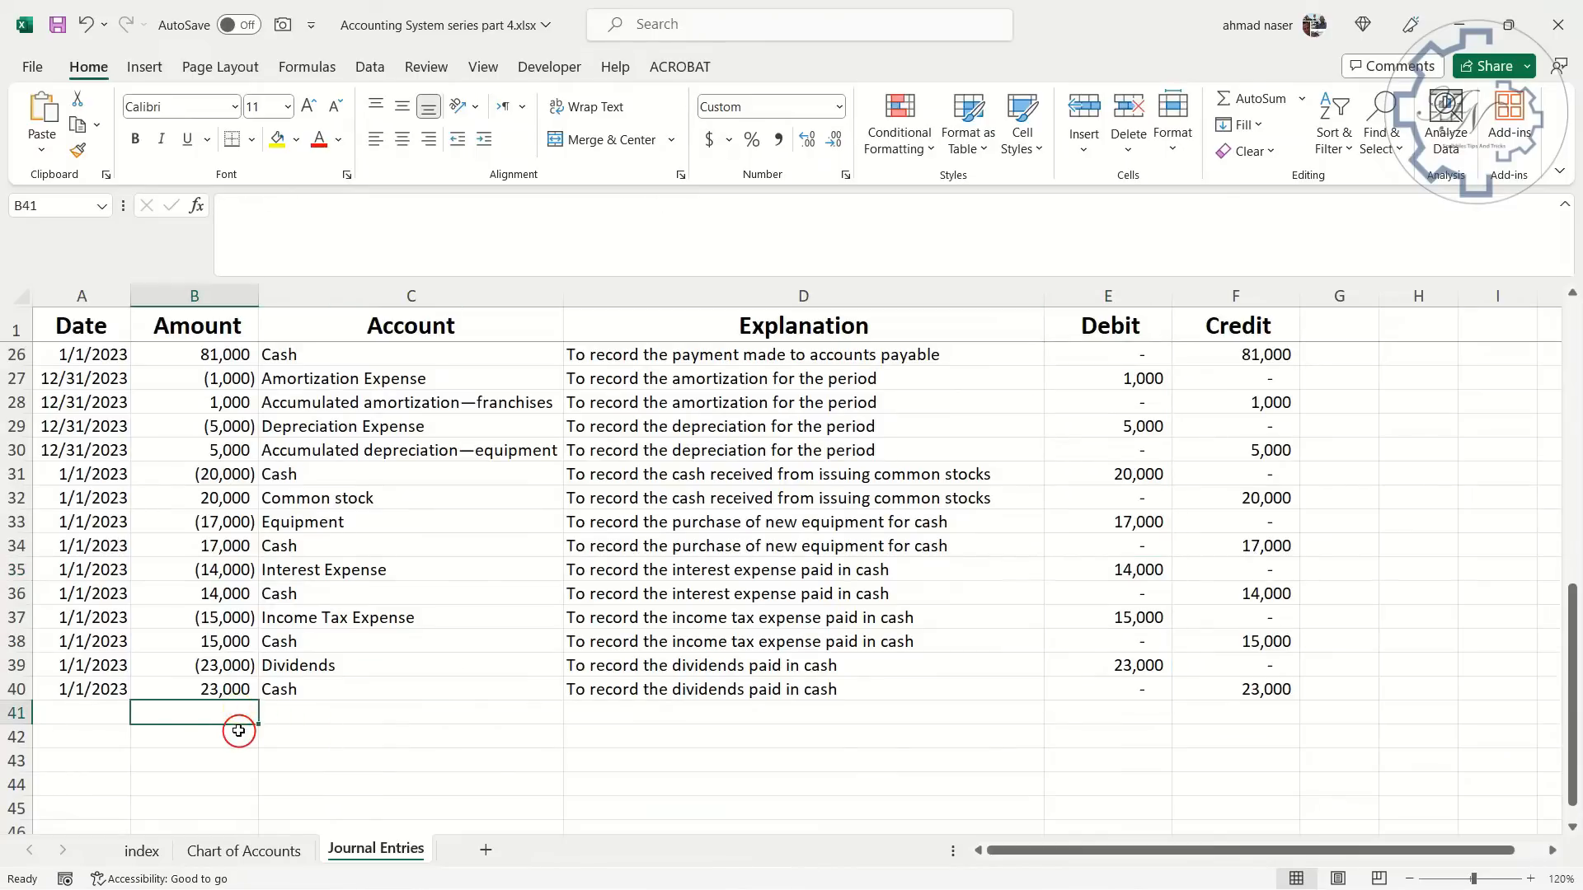
{"action": "type", "text": "2,0"}
{"action": "type", "text": "000"}
{"action": "key", "text": "Return"}
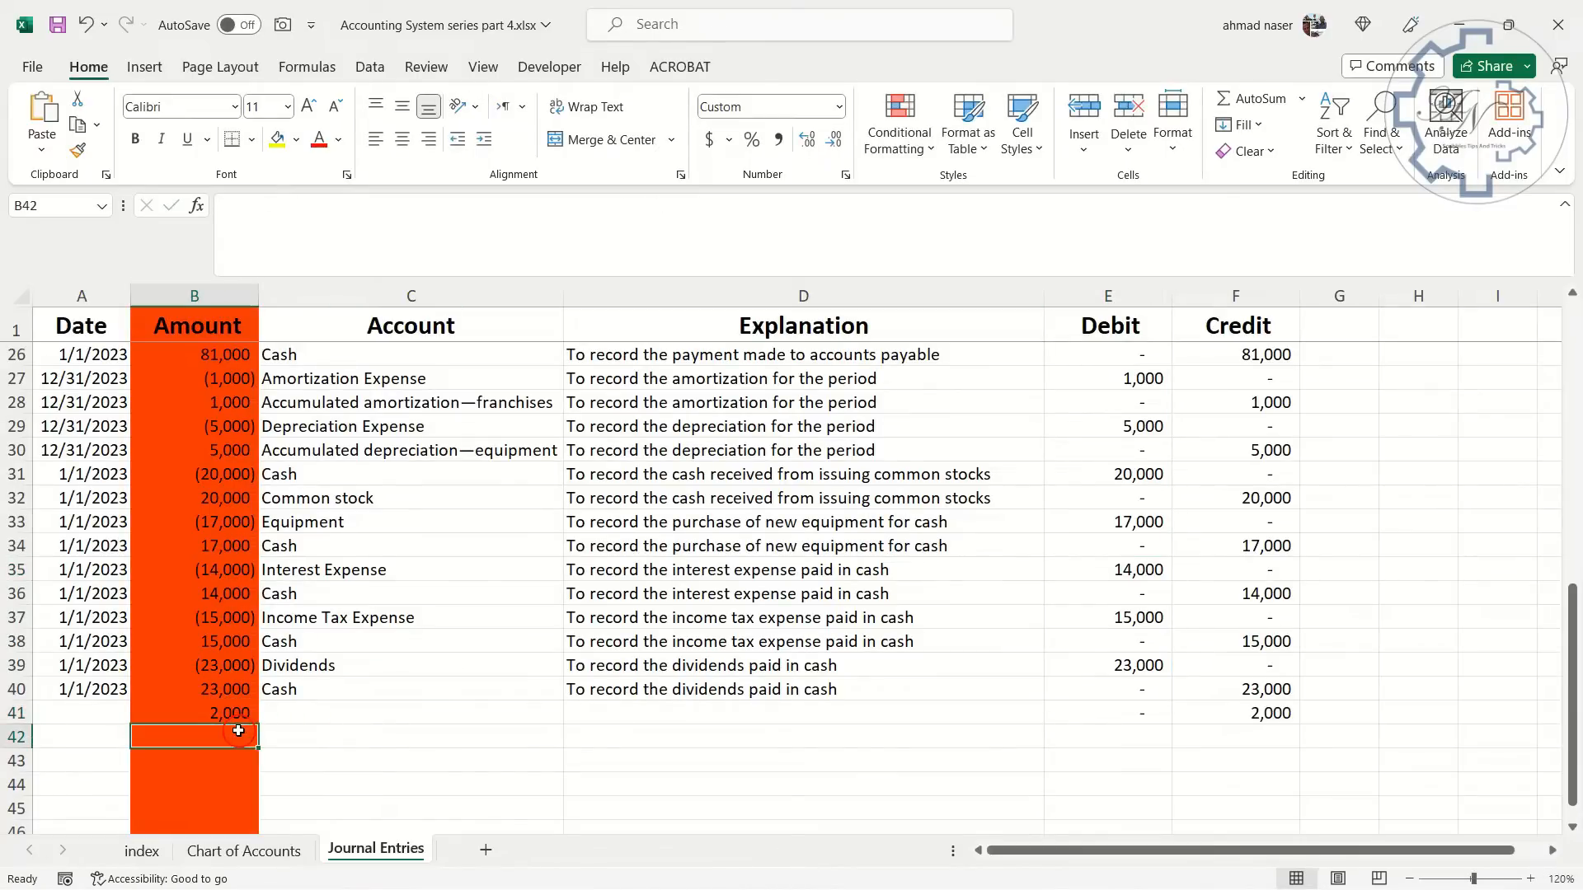
{"action": "type", "text": "-200"}
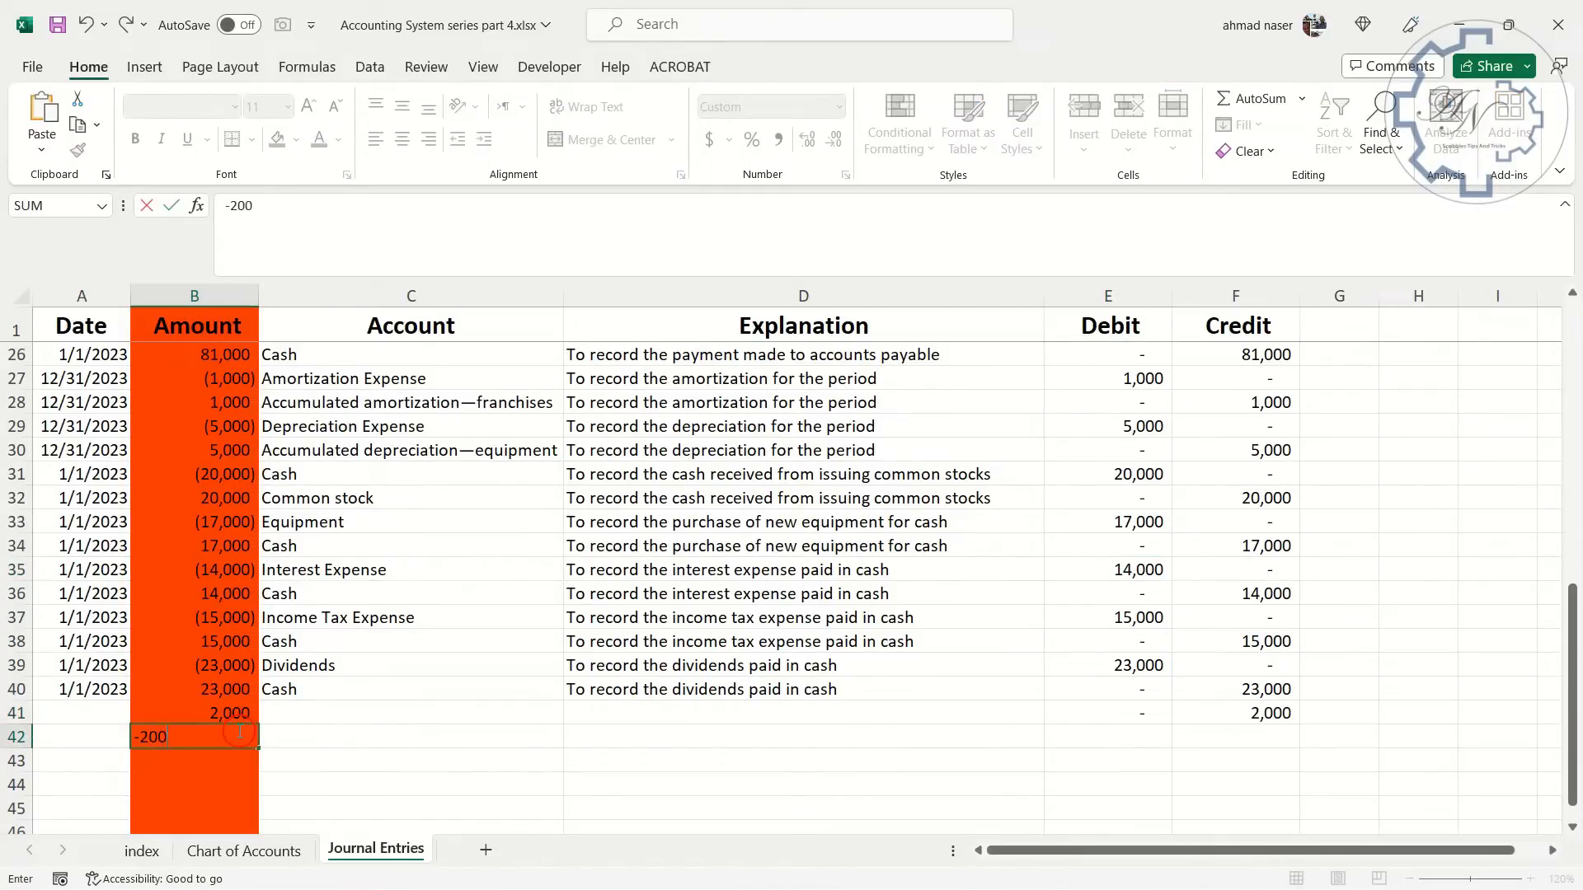
{"action": "key", "text": "Return"}
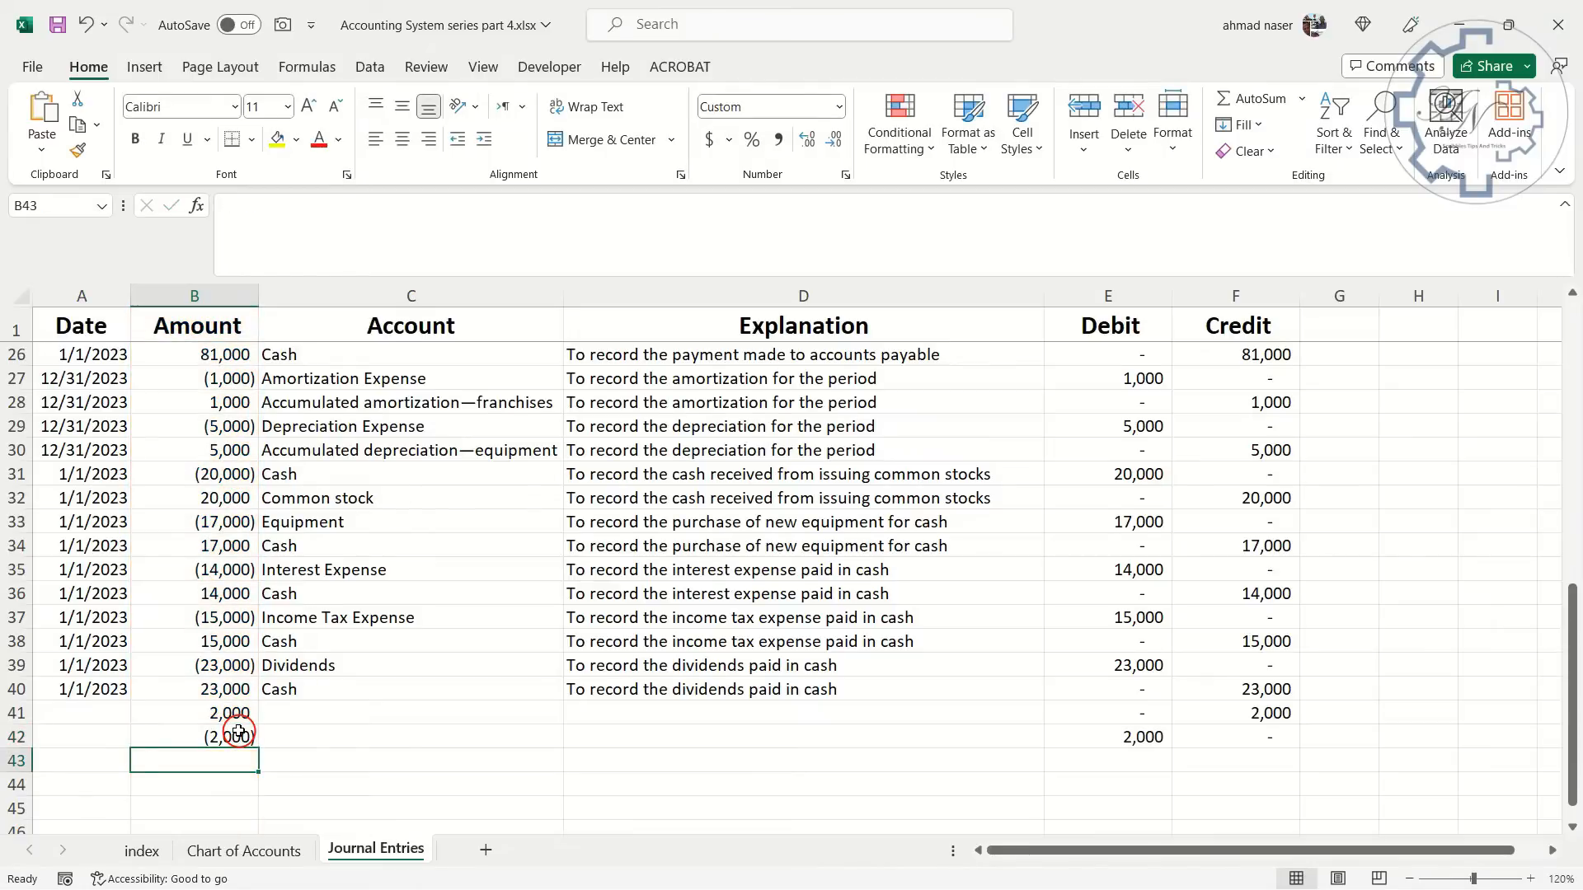
Clear the two test amounts from B41:B42
{"action": "scroll", "coordinate": [238, 732], "scroll_direction": "down", "scroll_amount": 1}
{"action": "left_click_drag", "start_coordinate": [230, 639], "coordinate": [230, 665]}
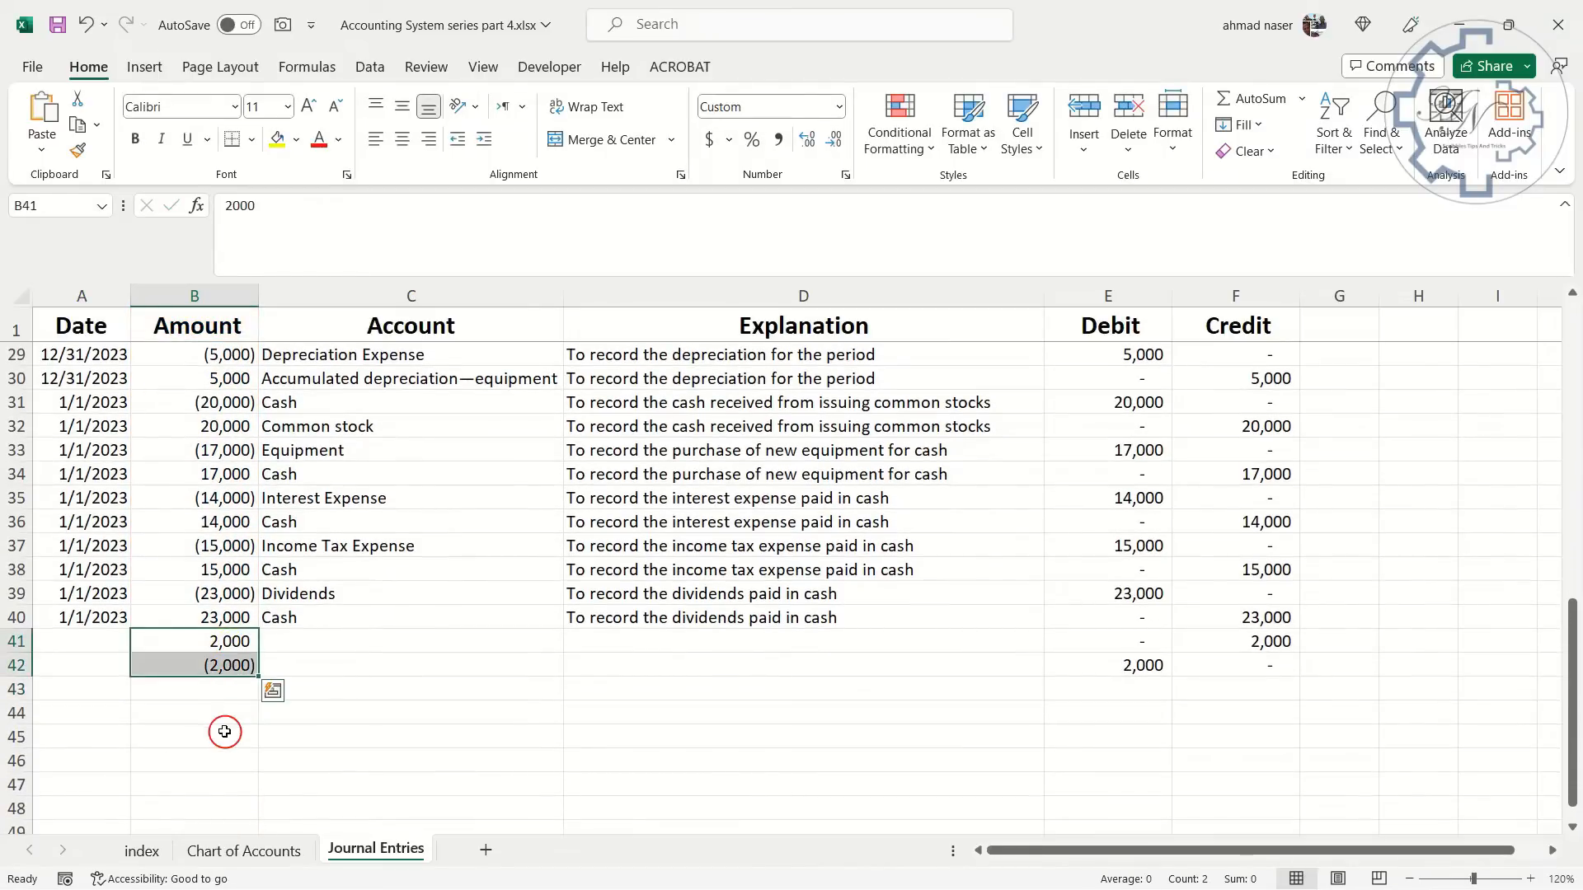
{"action": "key", "text": "Delete"}
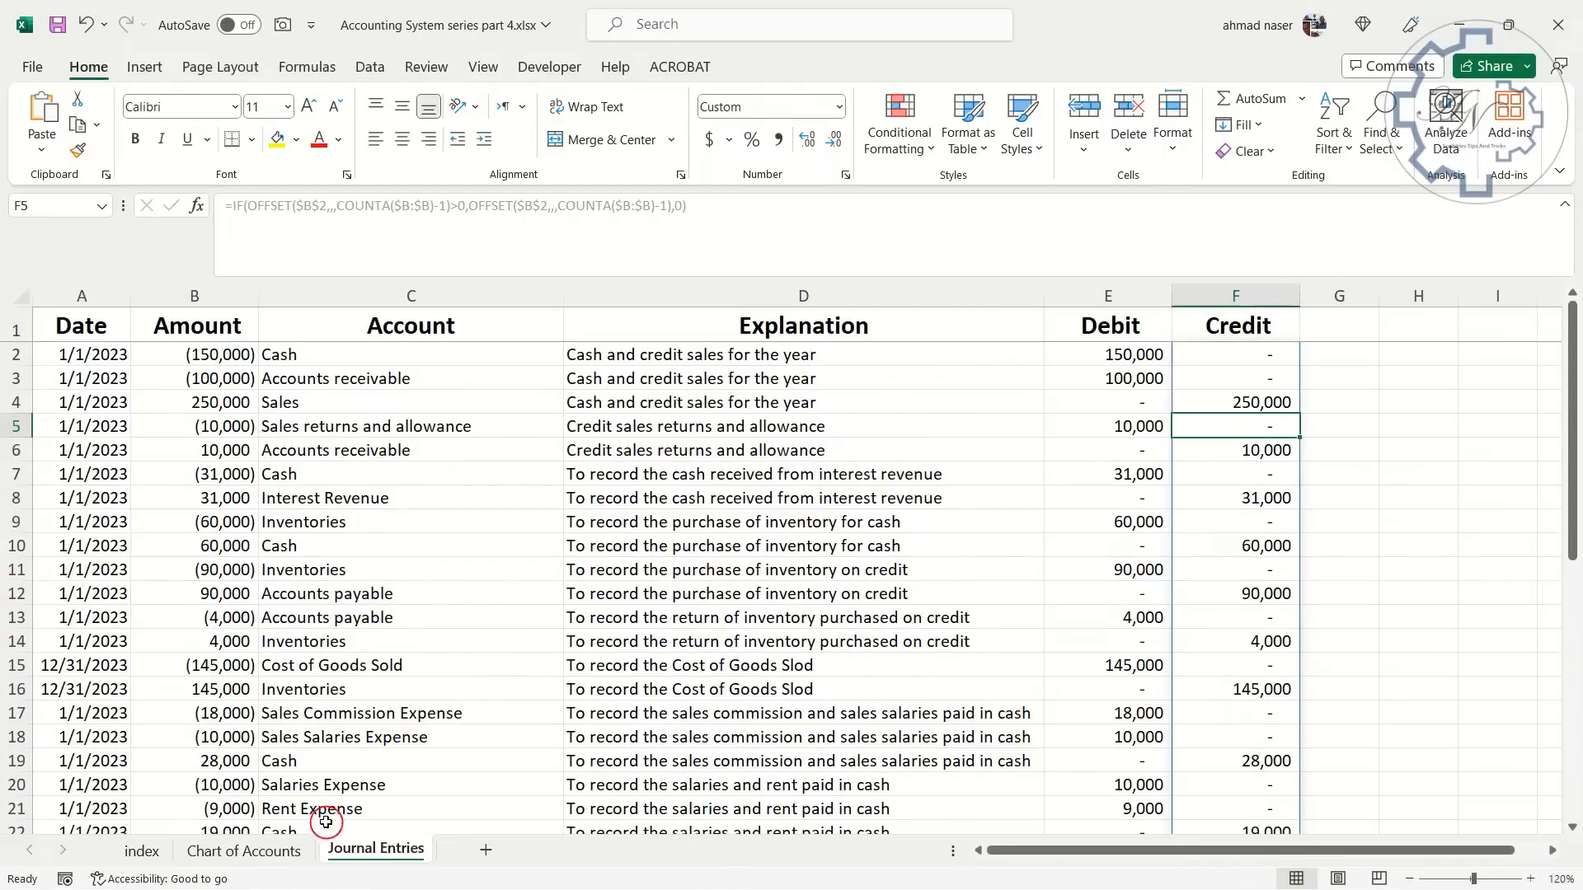
Add a bold, wrapped "Runing Balance" header in G1 of the Chart of Accounts sheet and widen column G
{"action": "left_click", "coordinate": [284, 850]}
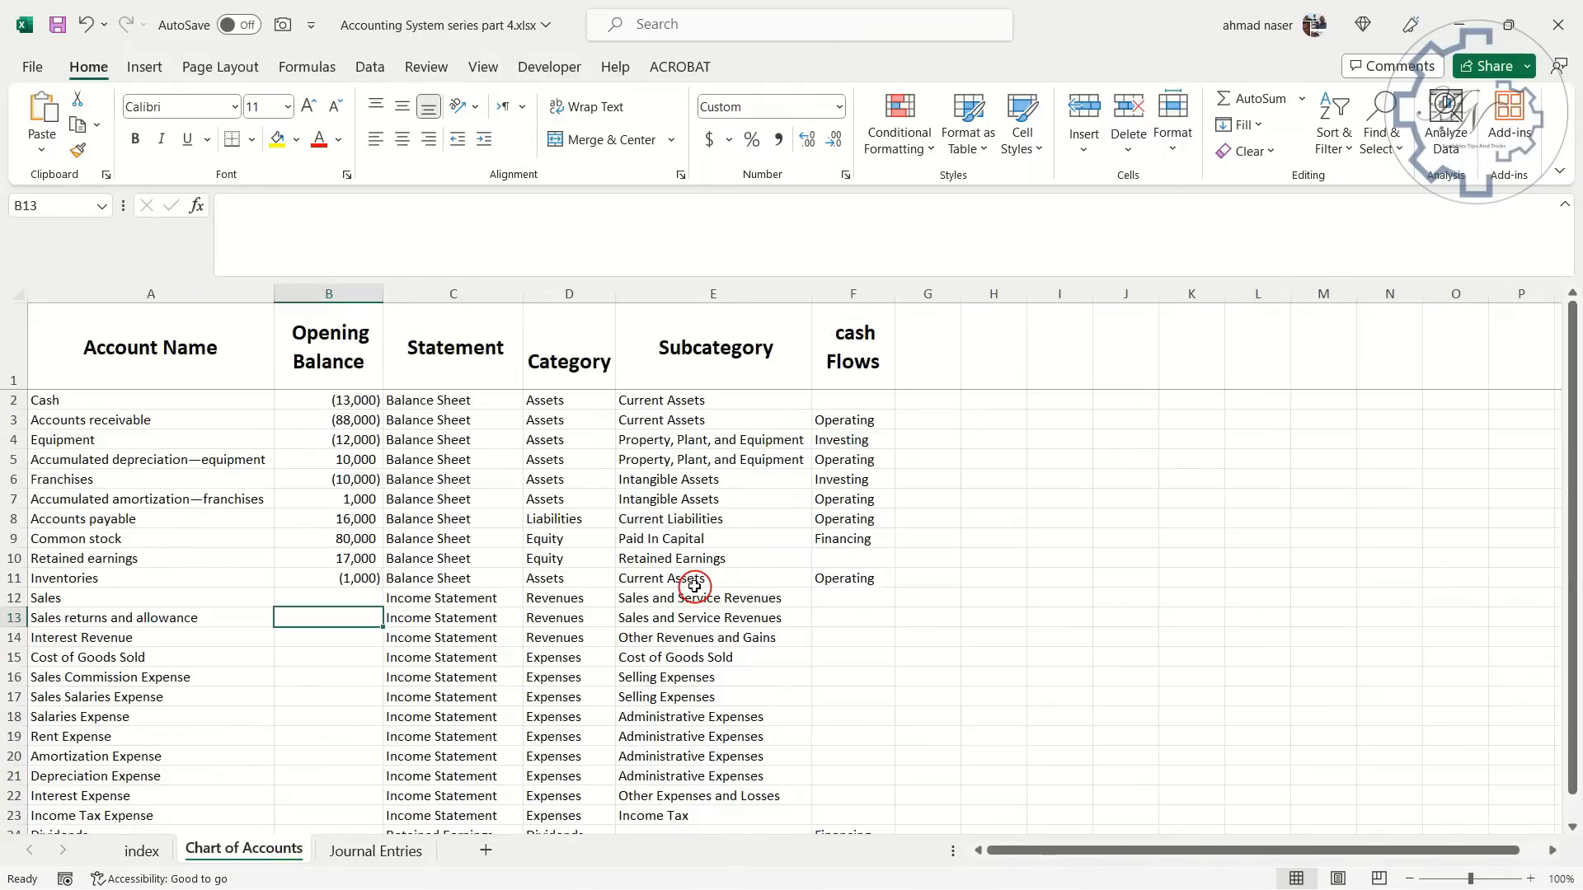
{"action": "left_click", "coordinate": [939, 339]}
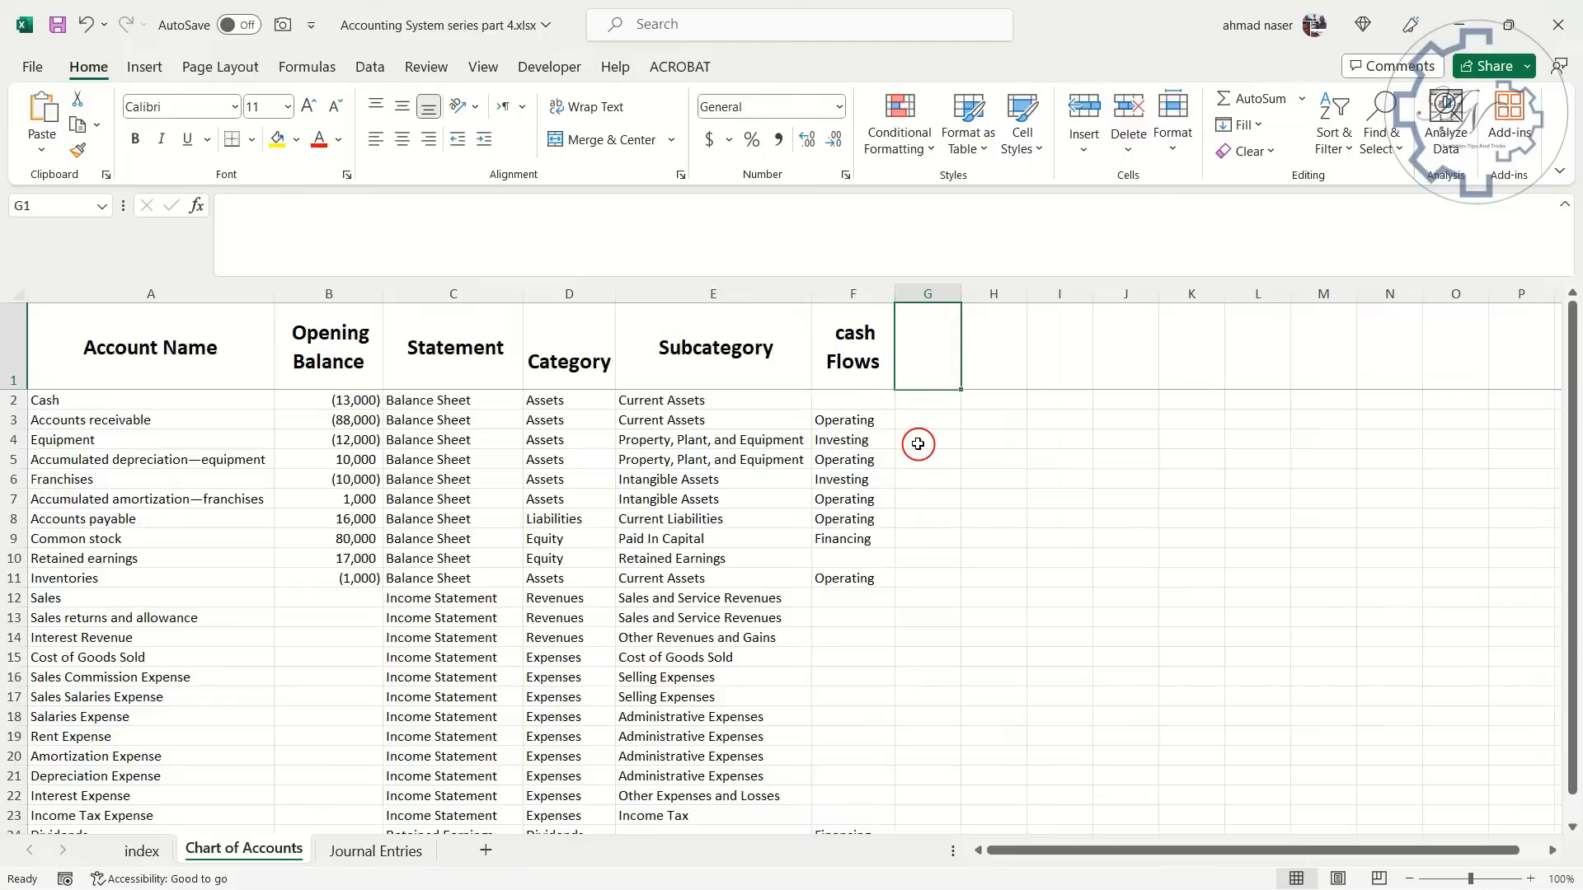
{"action": "type", "text": "Runing B"}
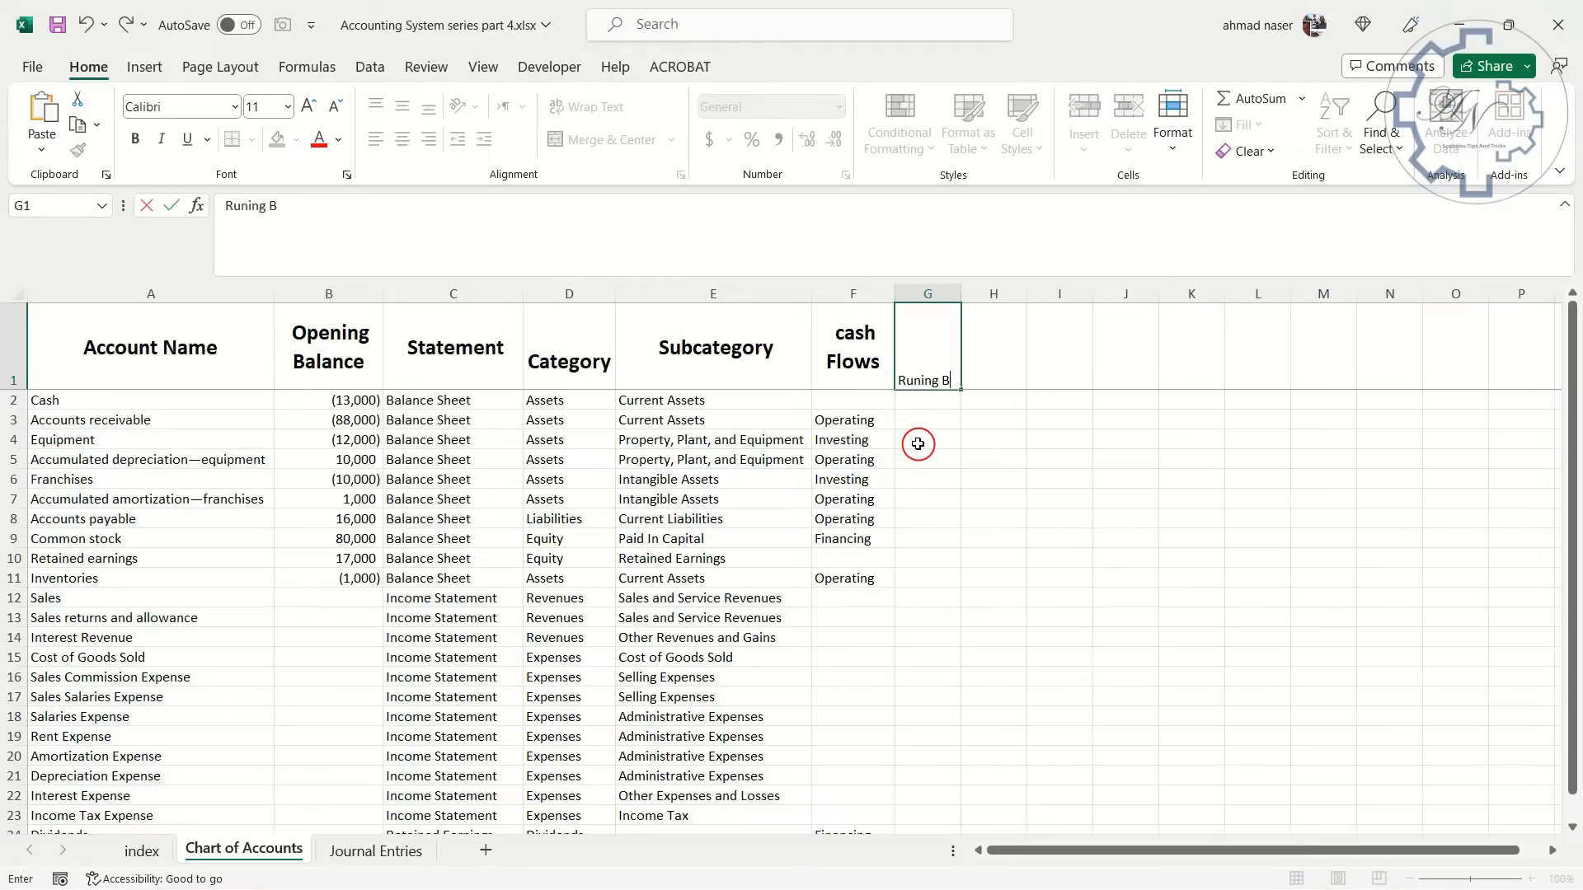
{"action": "type", "text": "e"}
{"action": "key", "text": "Return"}
{"action": "left_click_drag", "start_coordinate": [961, 294], "coordinate": [996, 293]}
{"action": "left_click", "coordinate": [962, 363]}
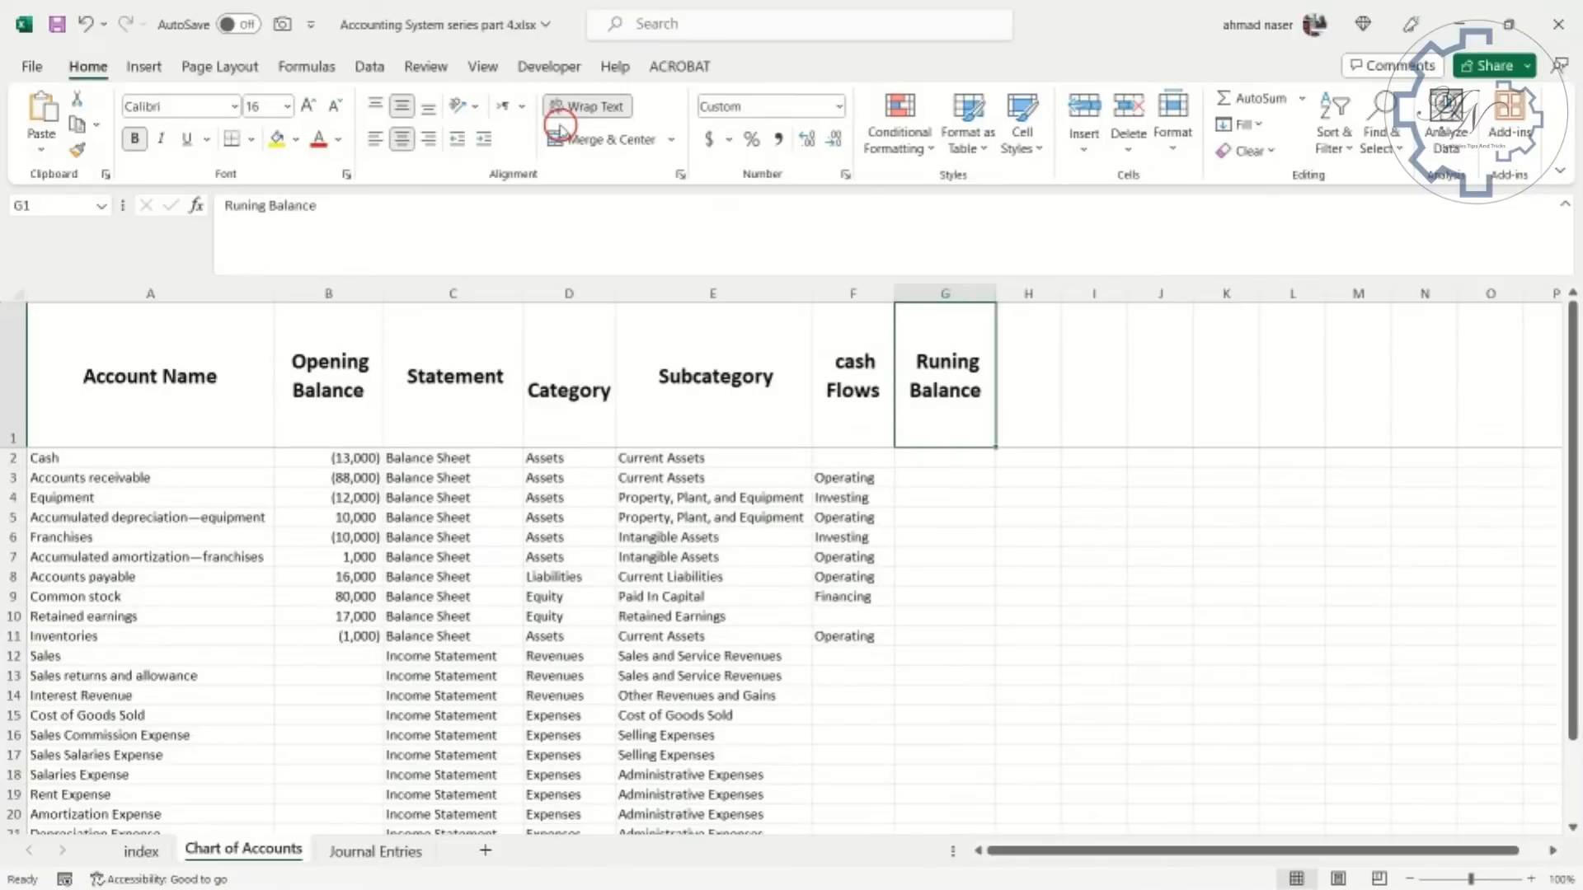
Spell-check the sheet, changing every "Runing" to "Running" and continuing the check from the beginning of the sheet
{"action": "left_click", "coordinate": [426, 66]}
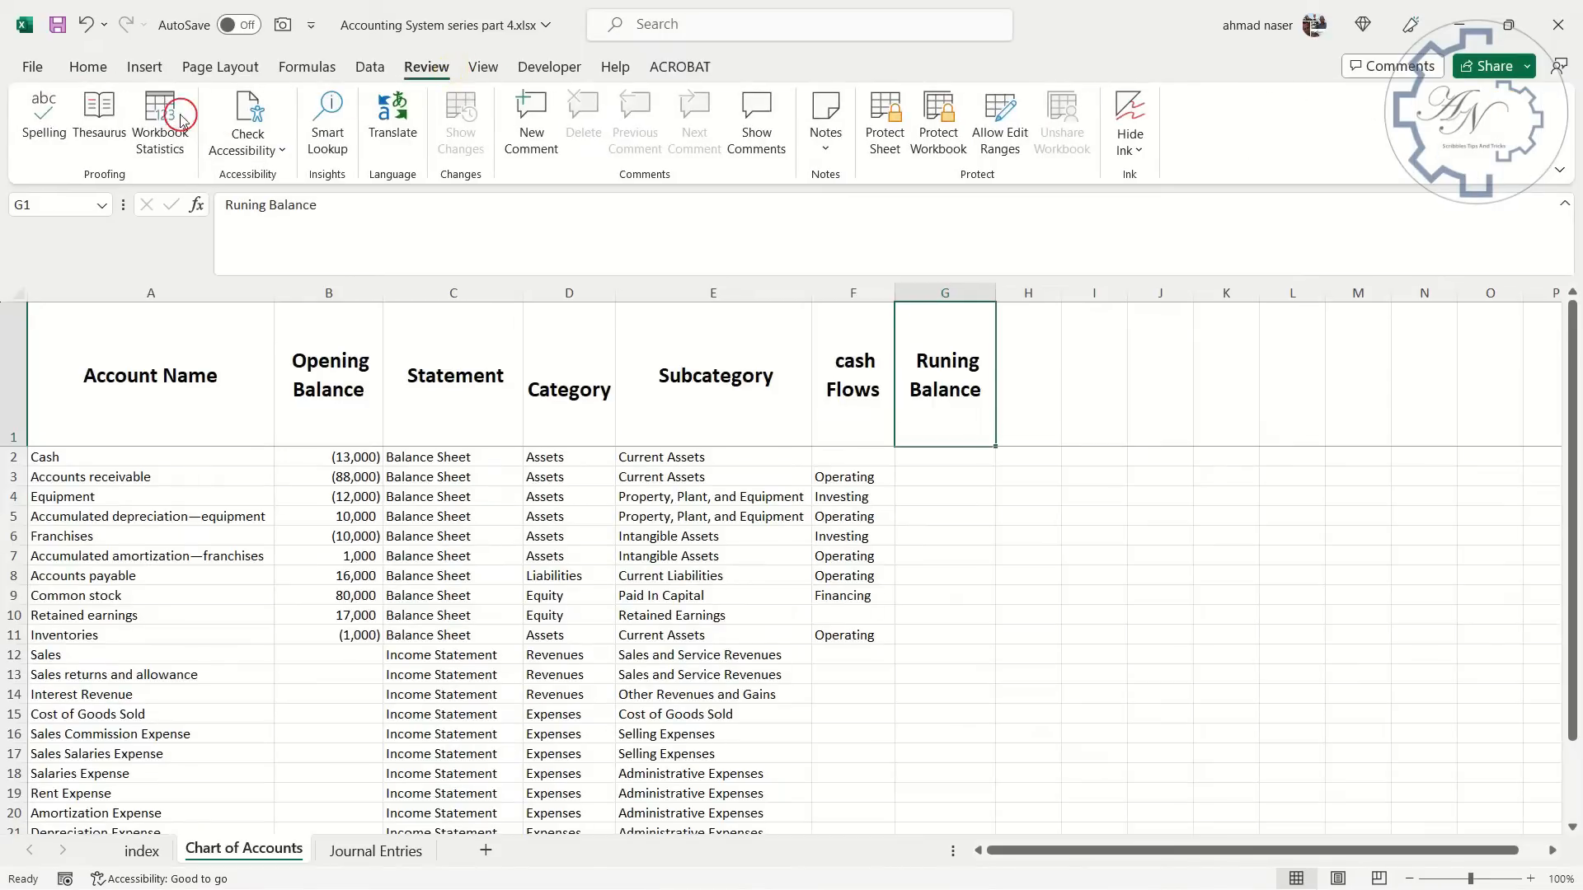
{"action": "left_click", "coordinate": [39, 122]}
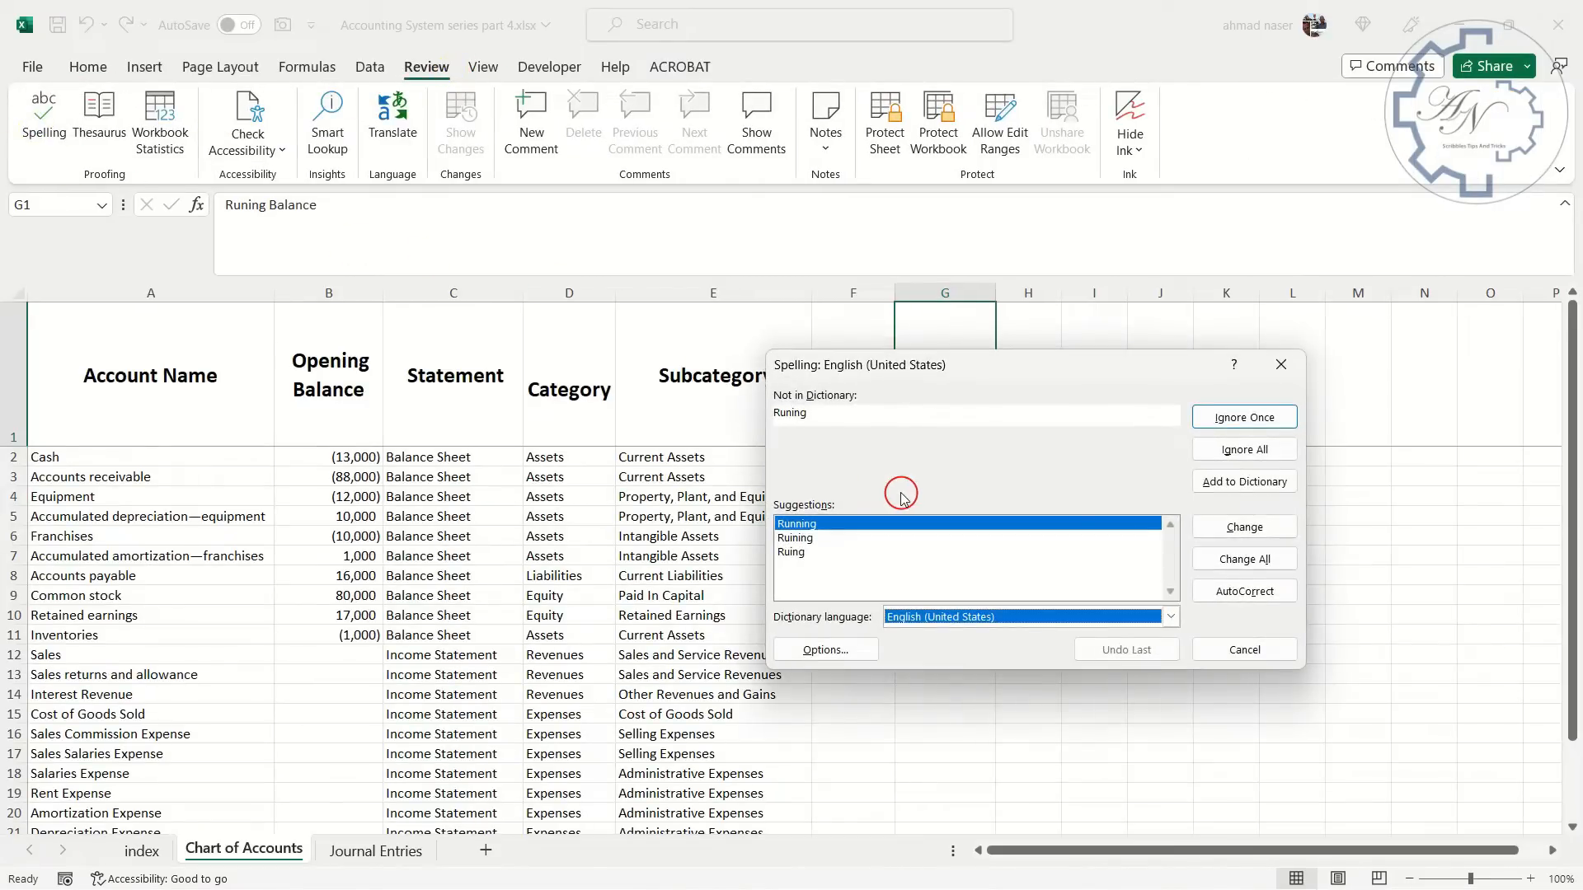
{"action": "left_click", "coordinate": [1244, 558]}
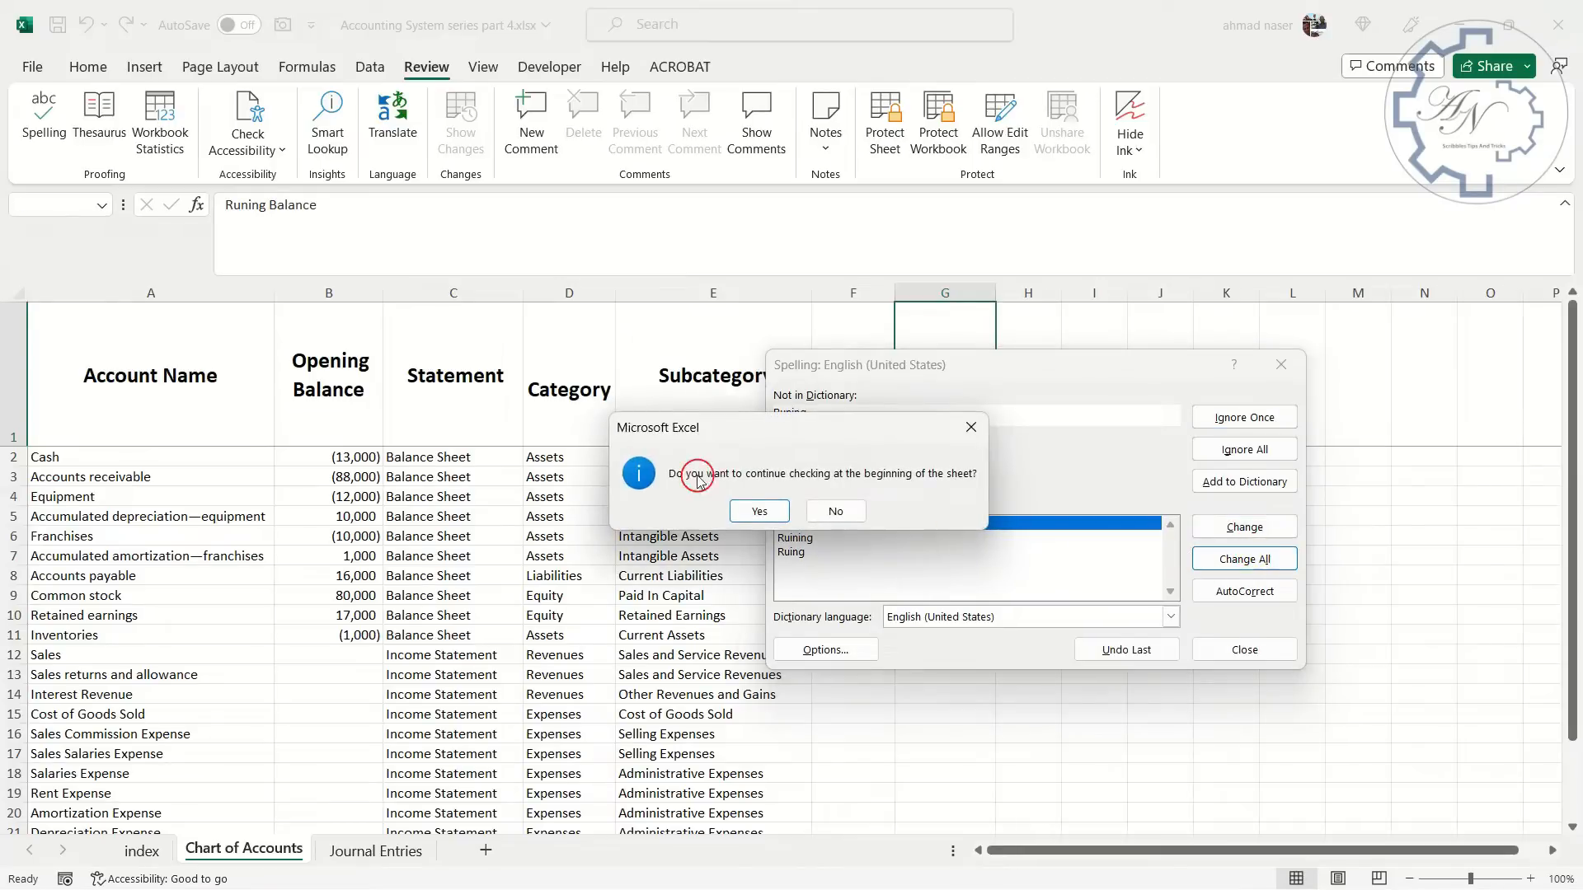
{"action": "left_click", "coordinate": [759, 511]}
{"action": "left_click", "coordinate": [812, 512]}
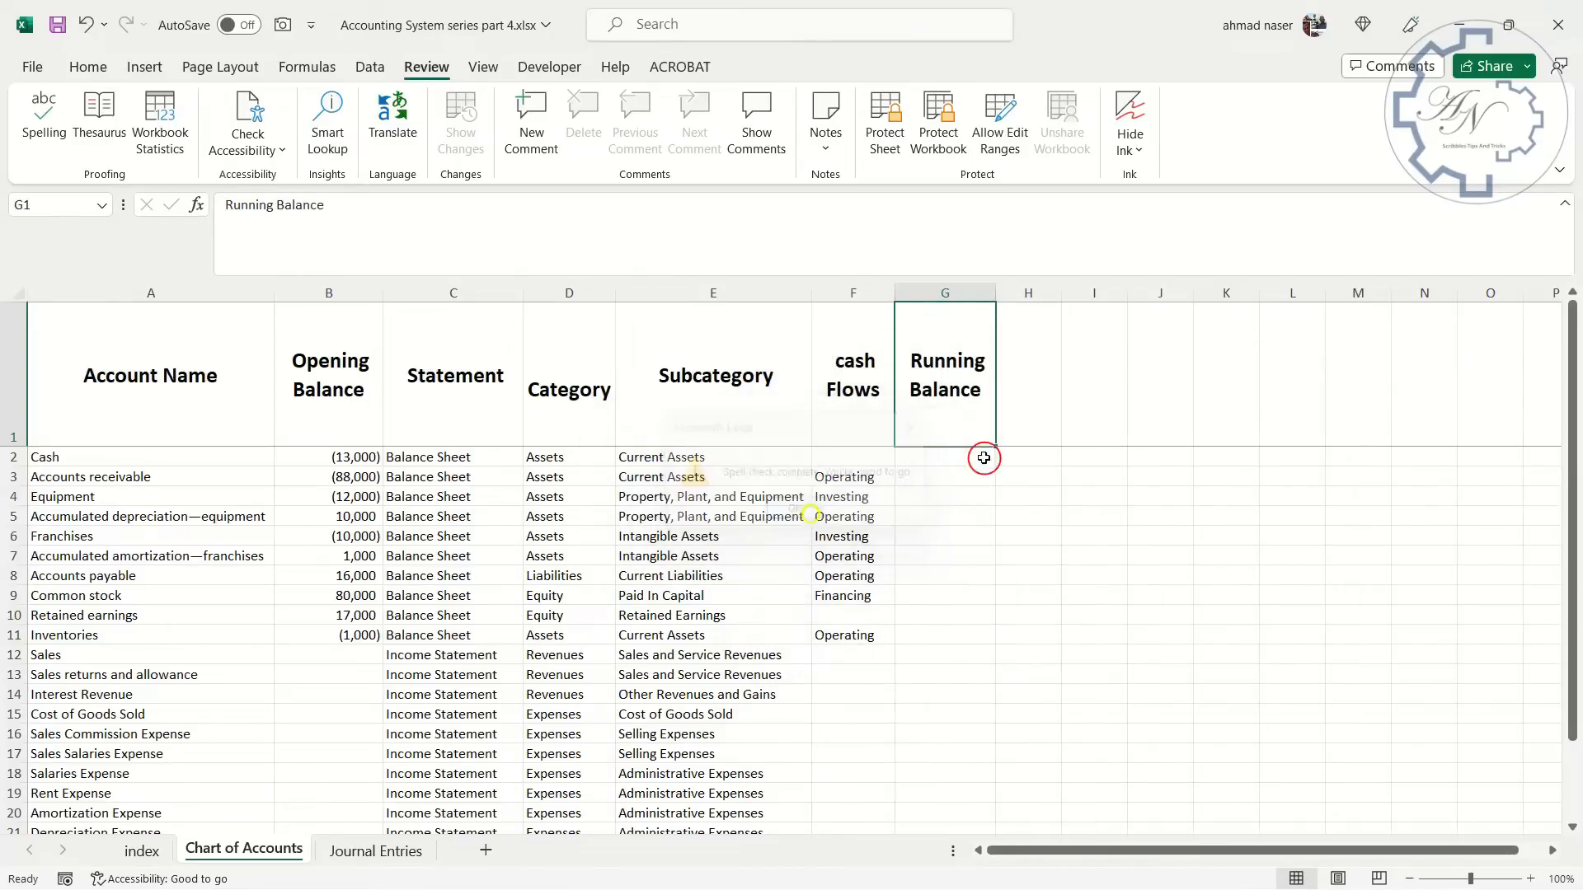
Enter =OFFSET(A2,,,COUNTA(A:A)-1) in G2 so the account names spill down the Running Balance column
{"action": "left_click", "coordinate": [924, 452]}
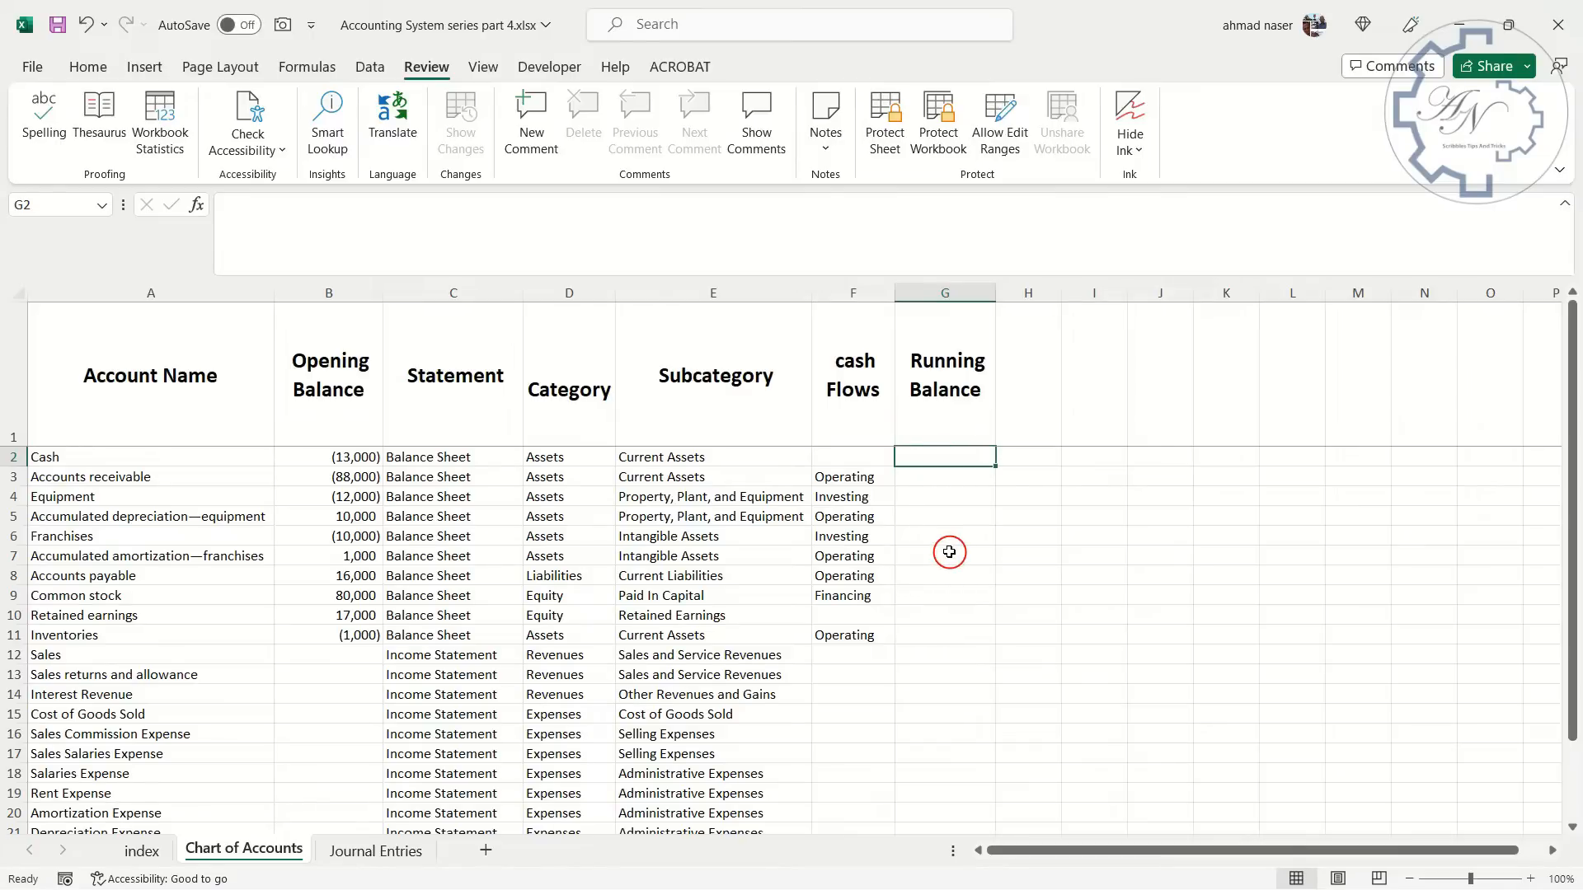
{"action": "type", "text": "=o"}
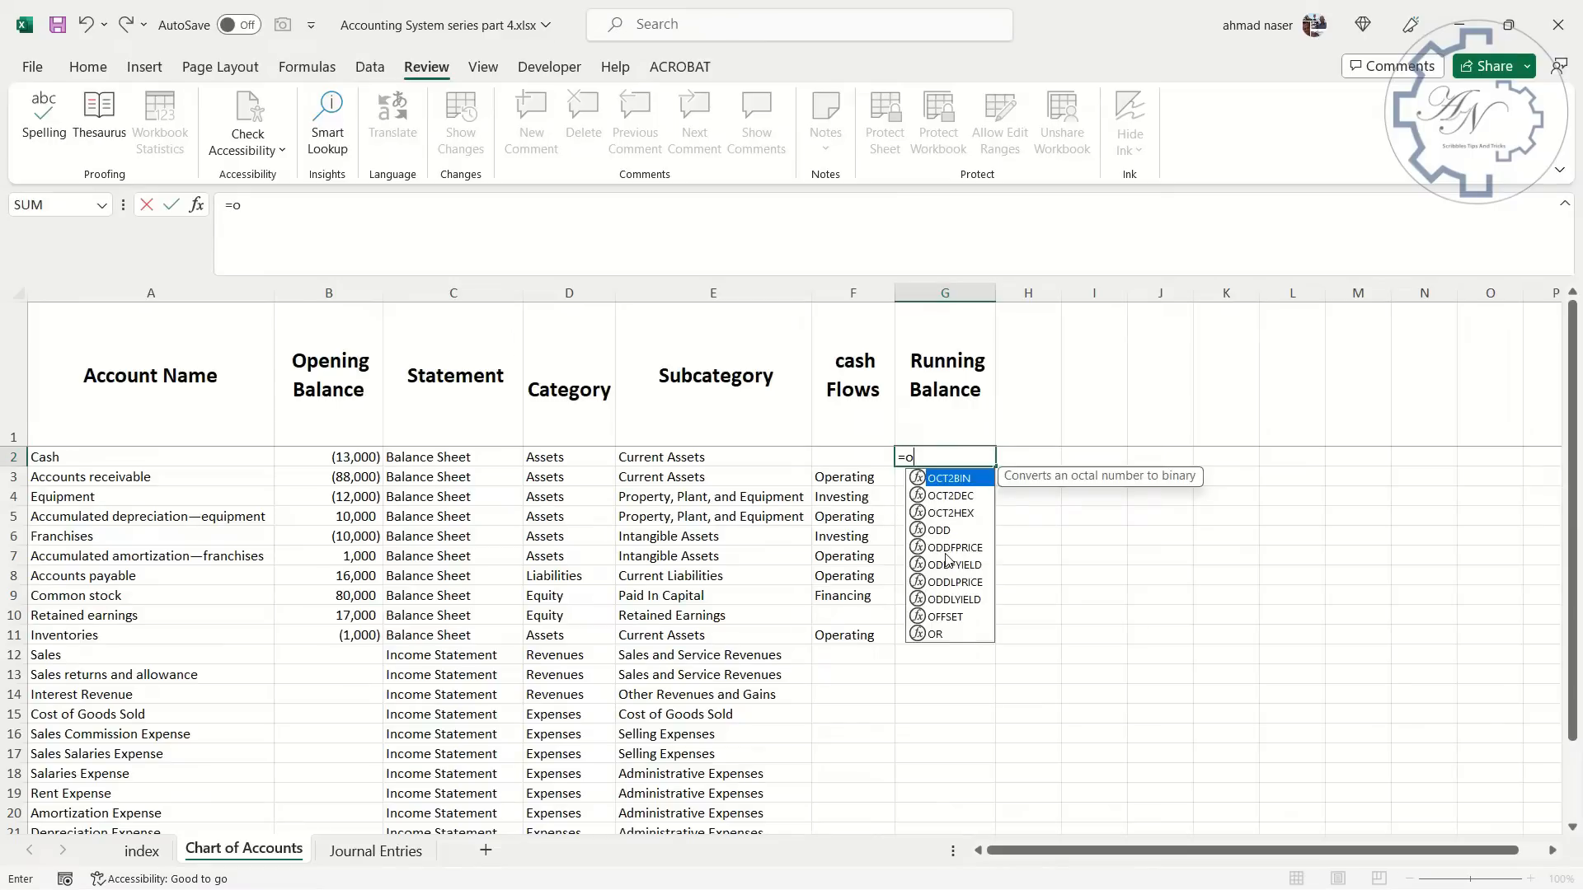
{"action": "type", "text": "f"}
{"action": "double_click", "coordinate": [959, 479]}
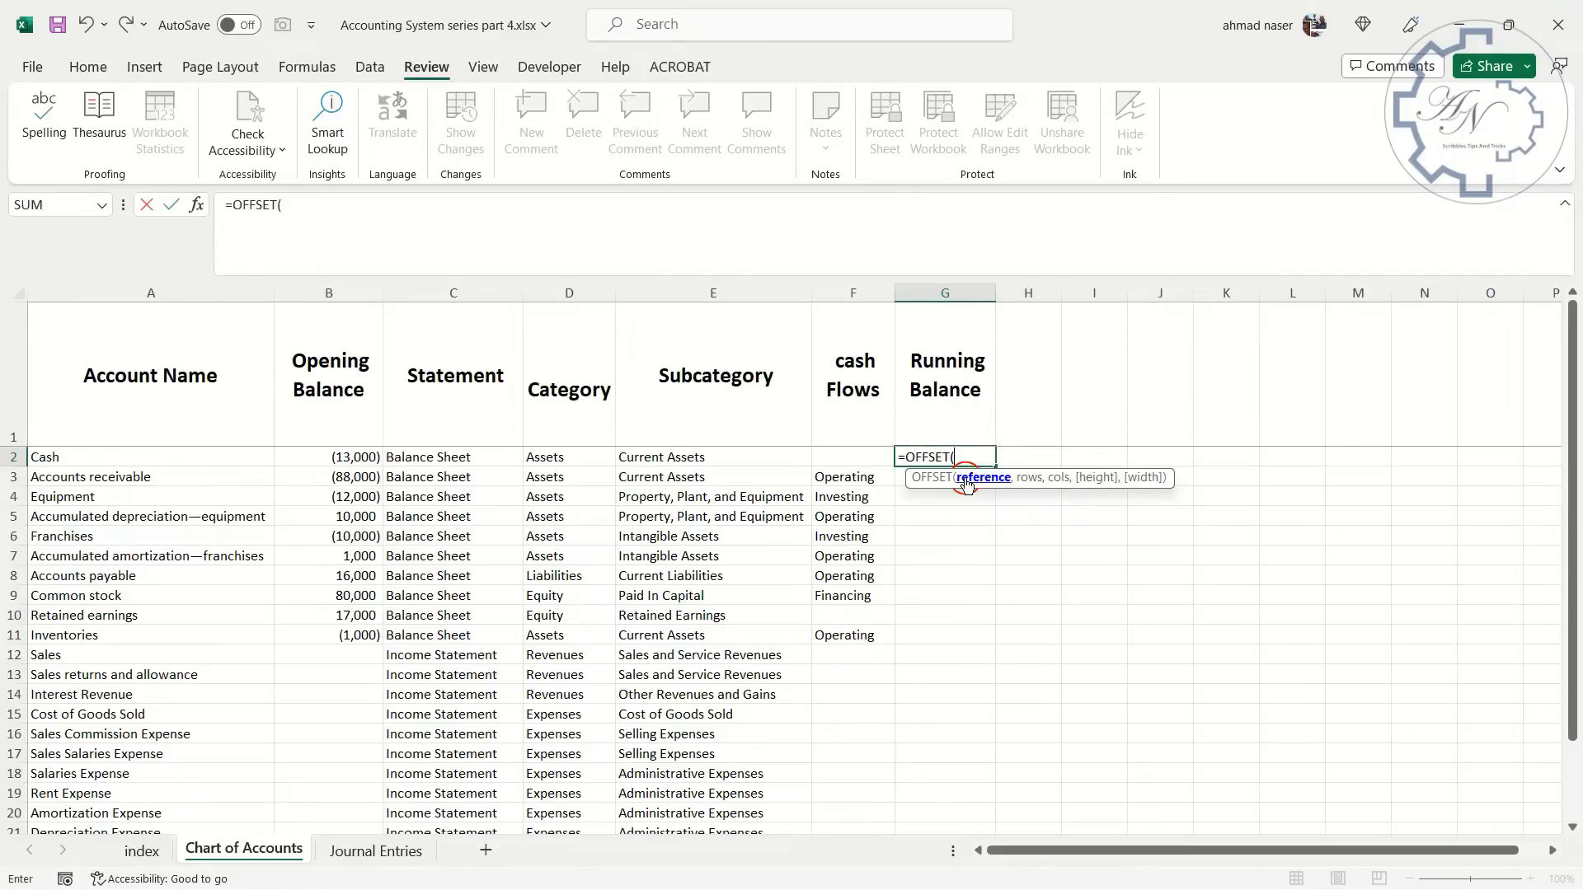
{"action": "left_click", "coordinate": [240, 458]}
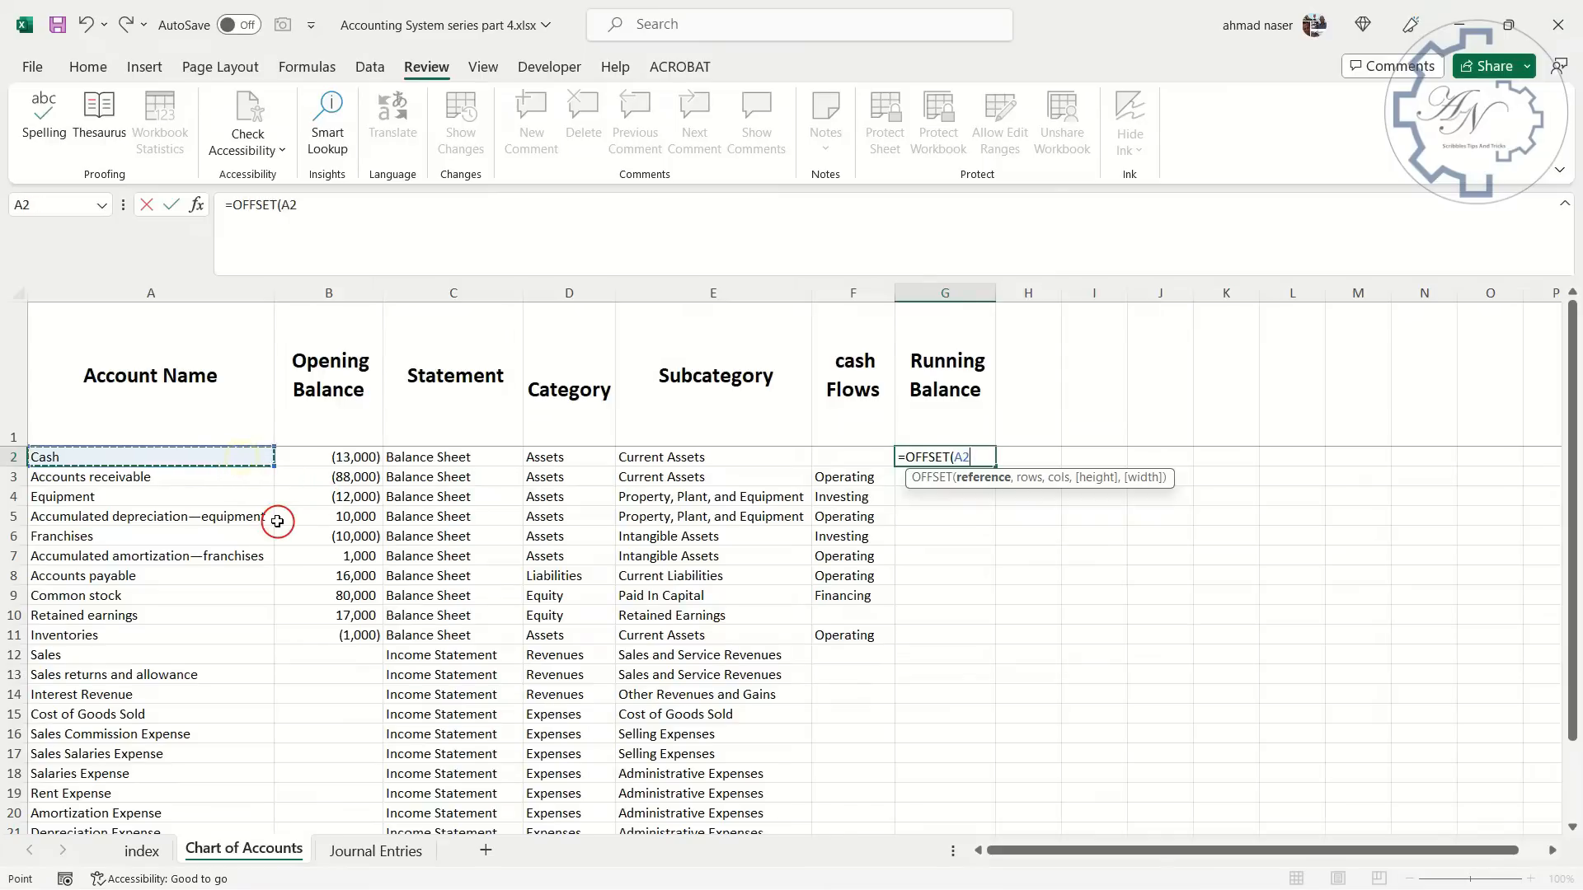
{"action": "type", "text": ","}
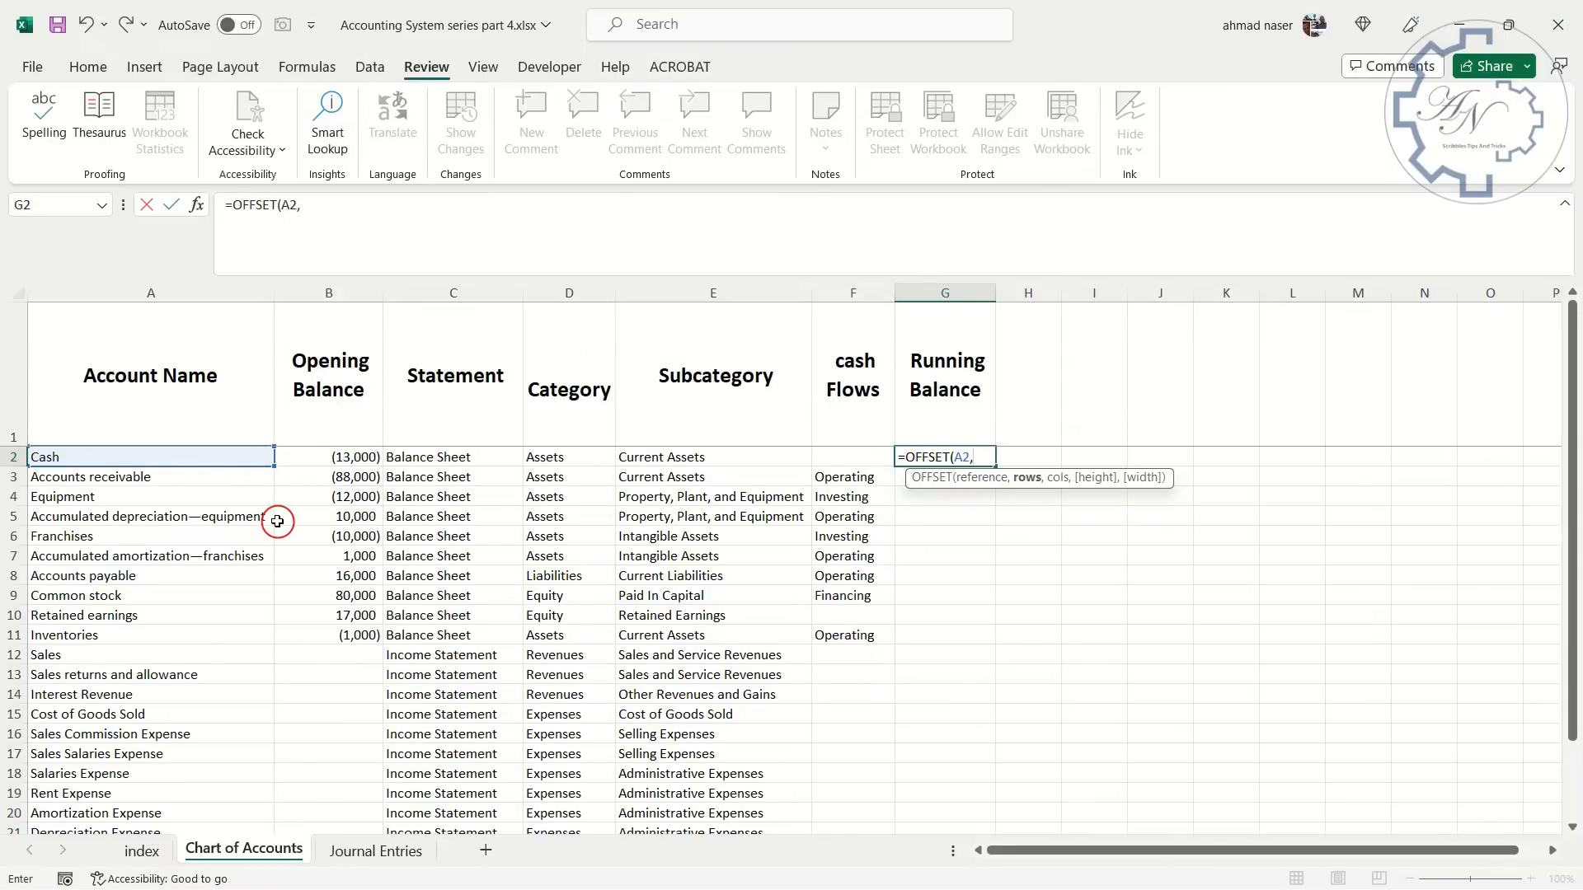
{"action": "type", "text": ",,"}
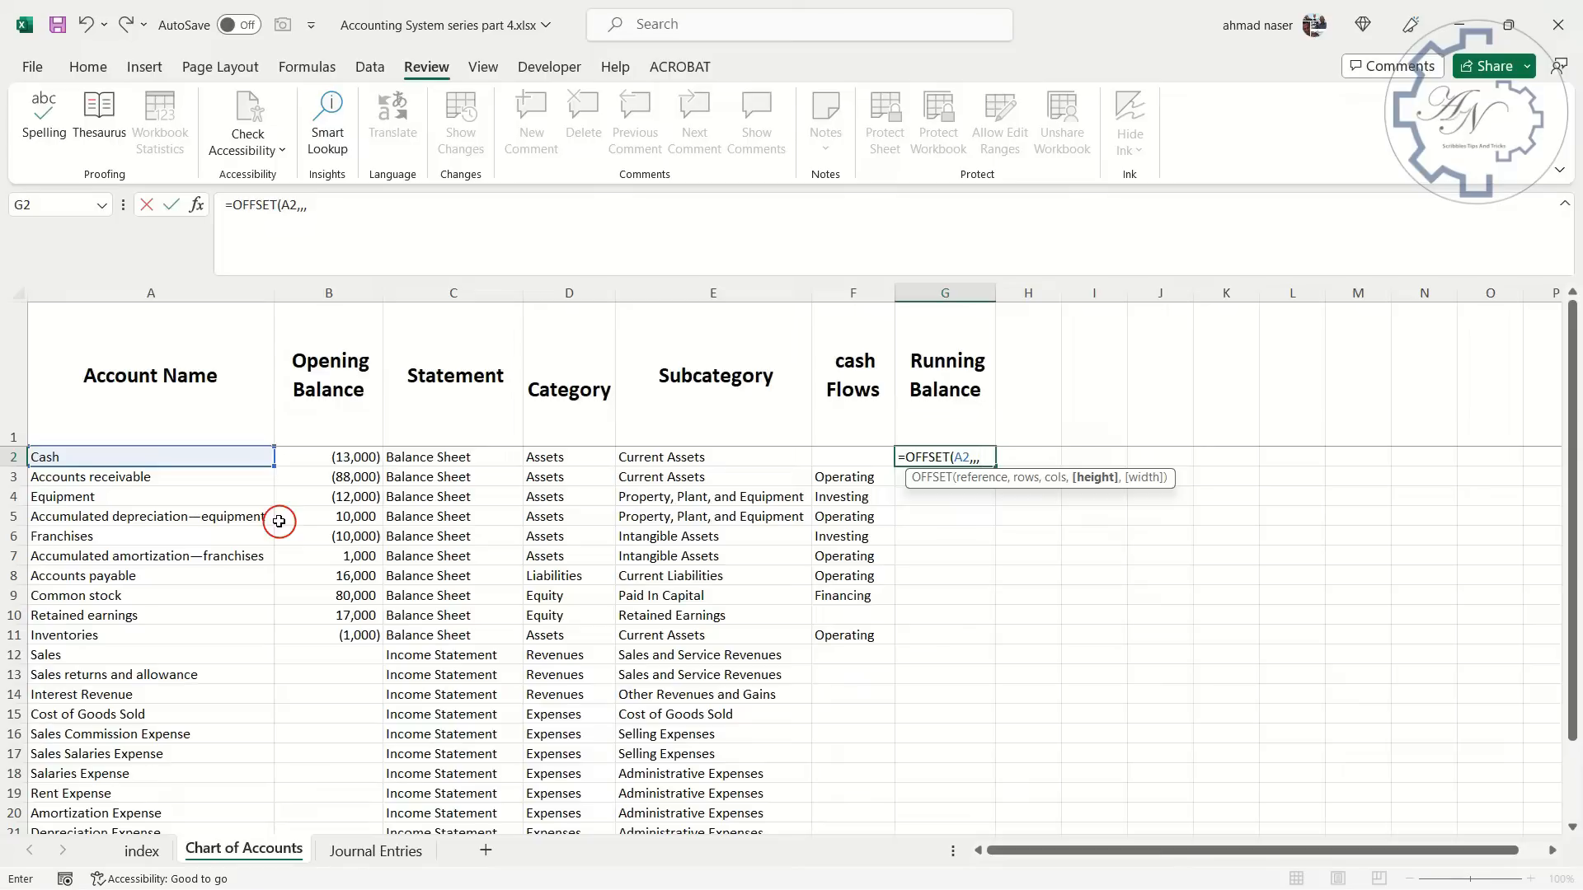
{"action": "type", "text": "COUNTA("}
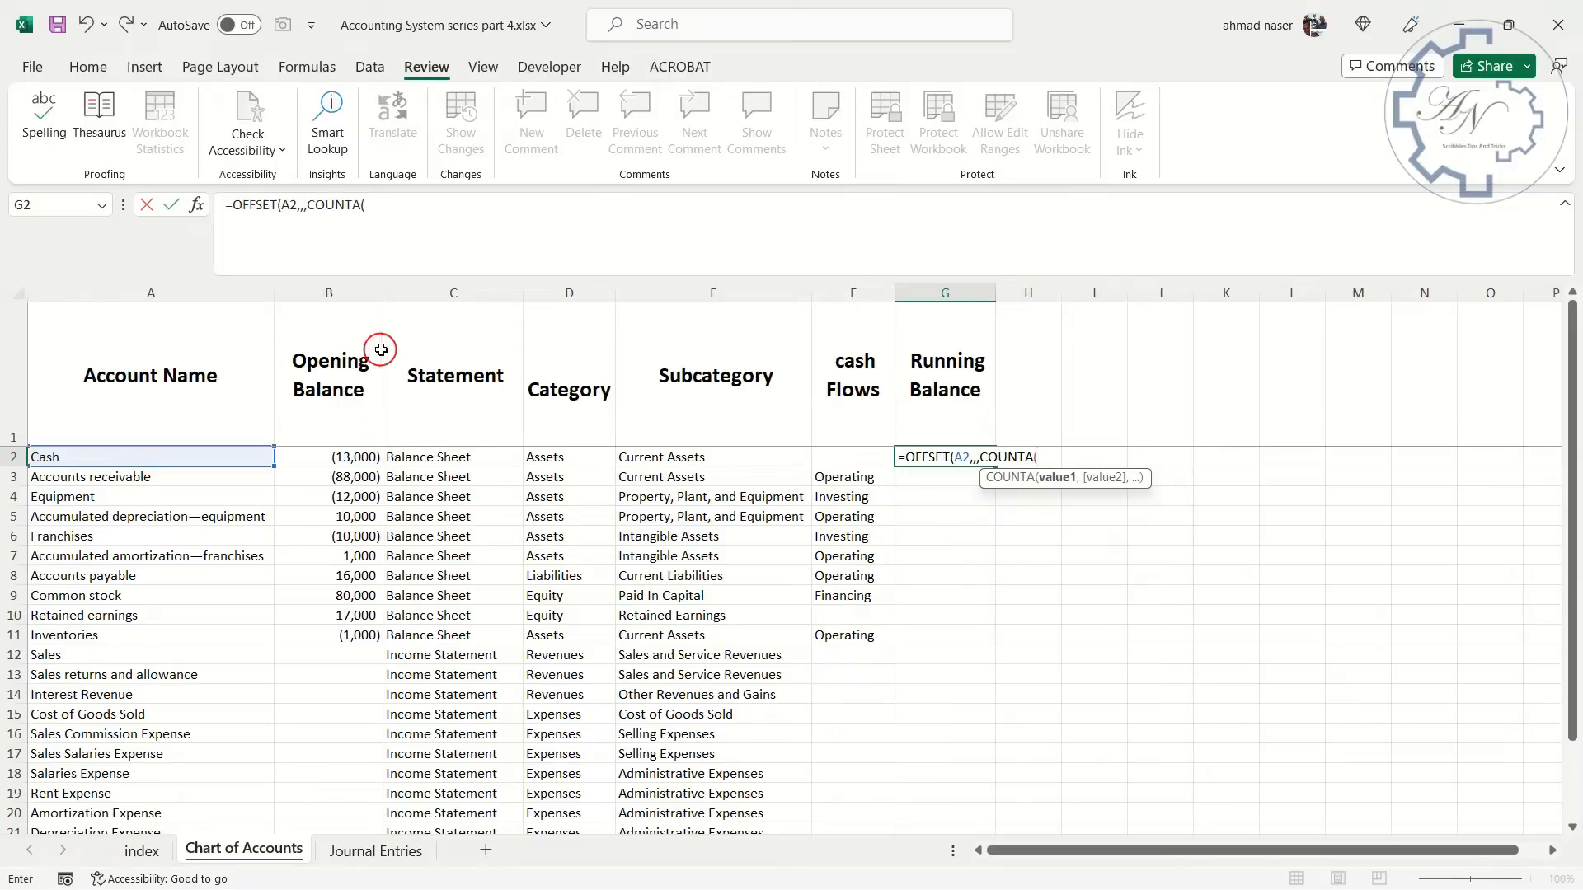
{"action": "left_click", "coordinate": [140, 287]}
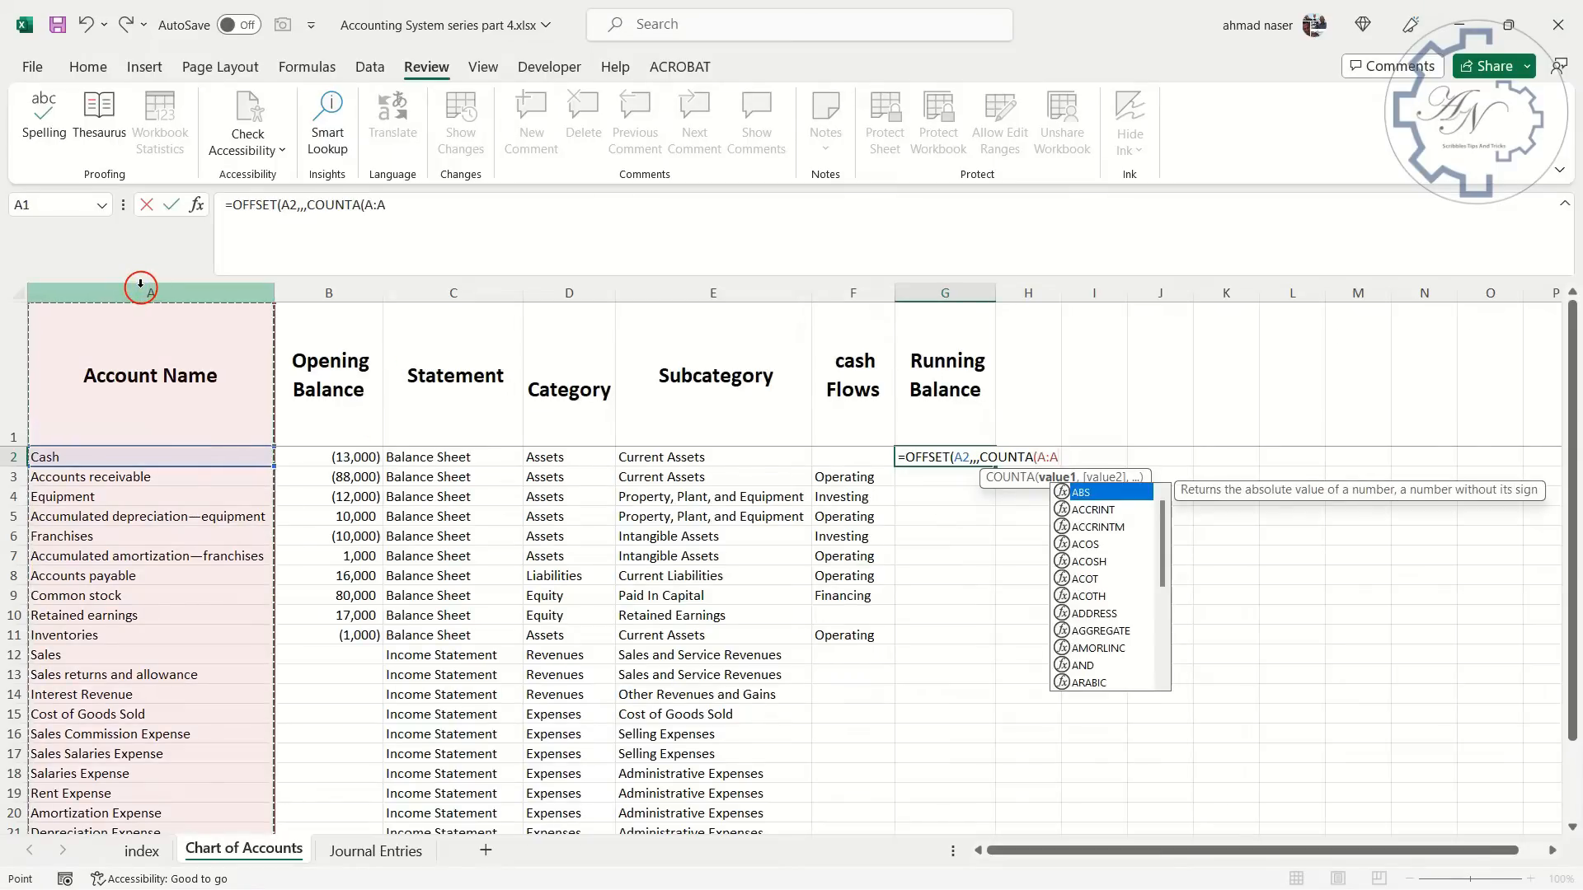
{"action": "type", "text": ")"}
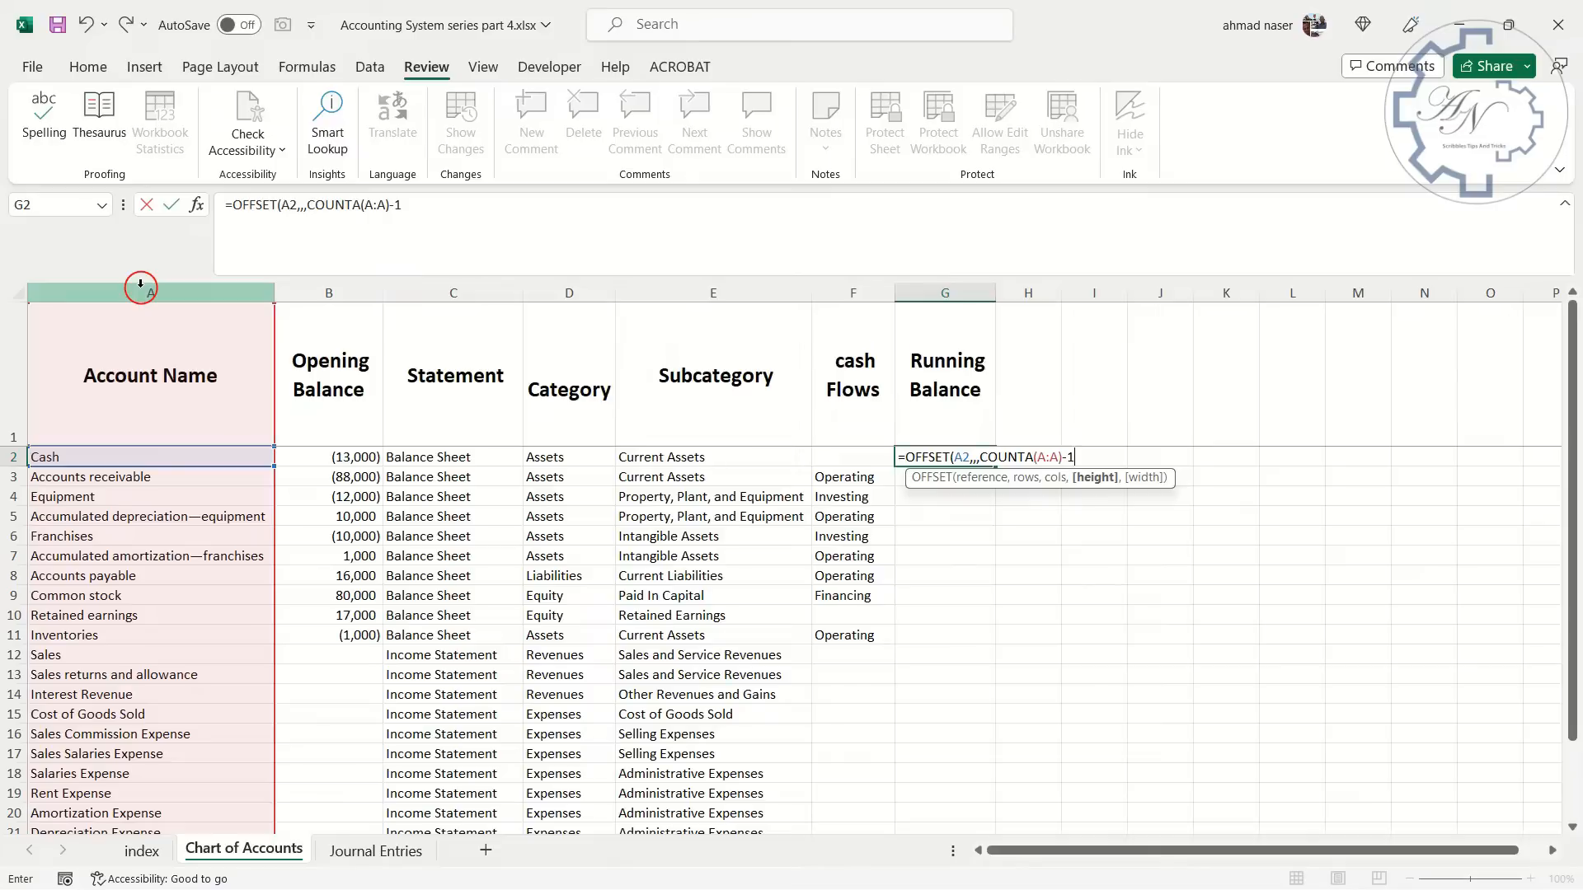
{"action": "type", "text": "-1"}
{"action": "key", "text": "Return"}
{"action": "key", "text": "Return"}
{"action": "scroll", "coordinate": [849, 481], "scroll_direction": "down", "scroll_amount": 3}
{"action": "scroll", "coordinate": [857, 487], "scroll_direction": "up", "scroll_amount": 3}
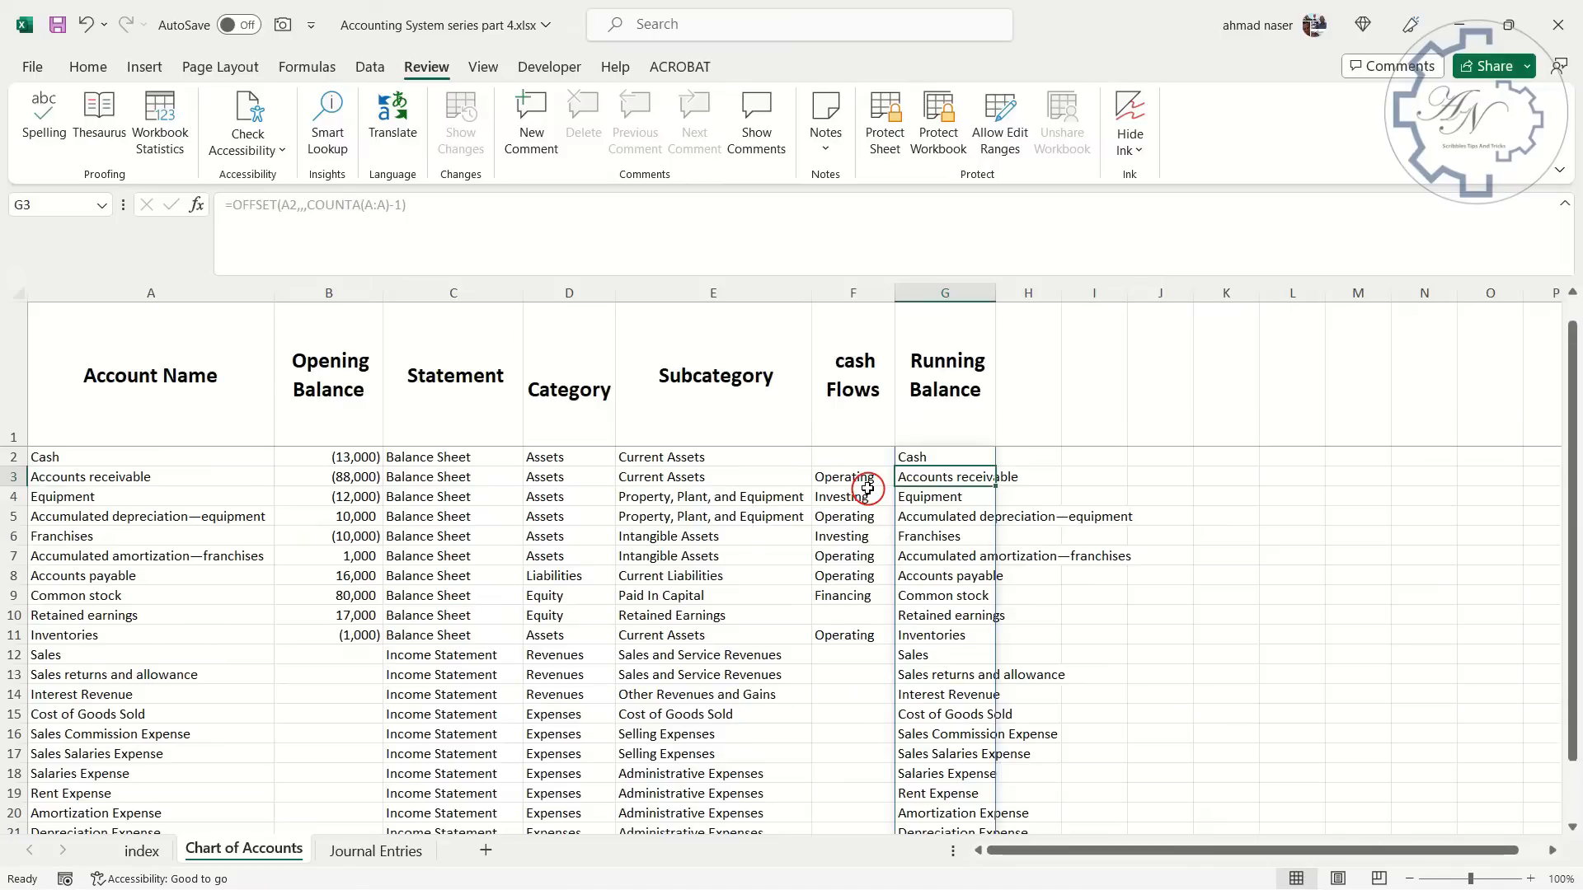
Cut the OFFSET expression out of G2's formula and start a SUMIFS with column B of Journal Entries as the sum range
{"action": "left_click", "coordinate": [921, 457]}
{"action": "left_click_drag", "start_coordinate": [481, 211], "coordinate": [253, 307]}
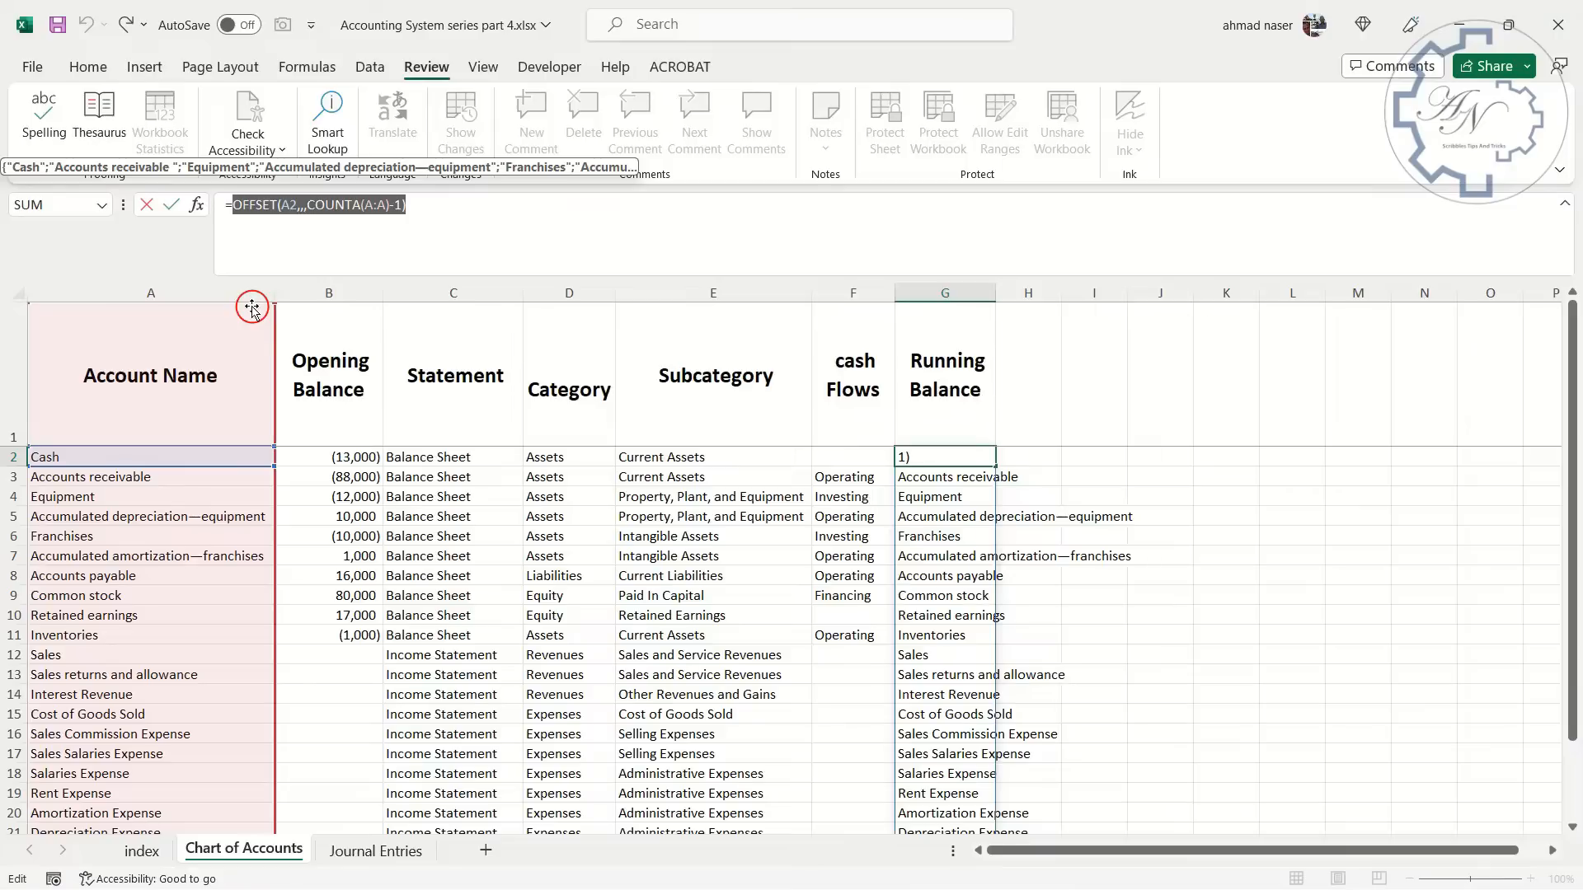
{"action": "key", "text": "BackSpace"}
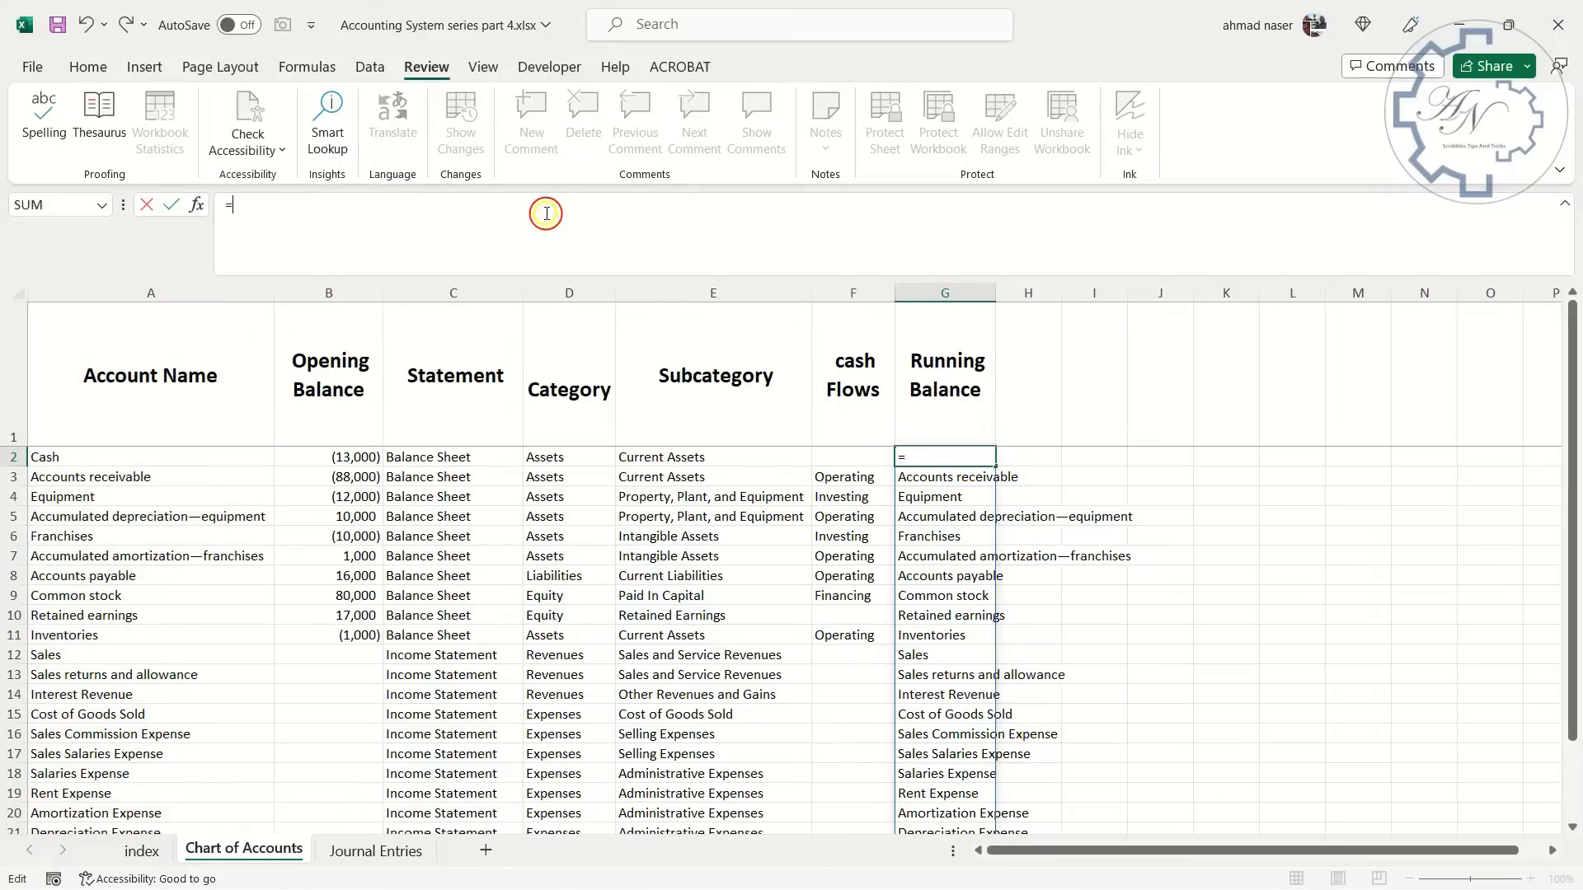
{"action": "type", "text": "sum"}
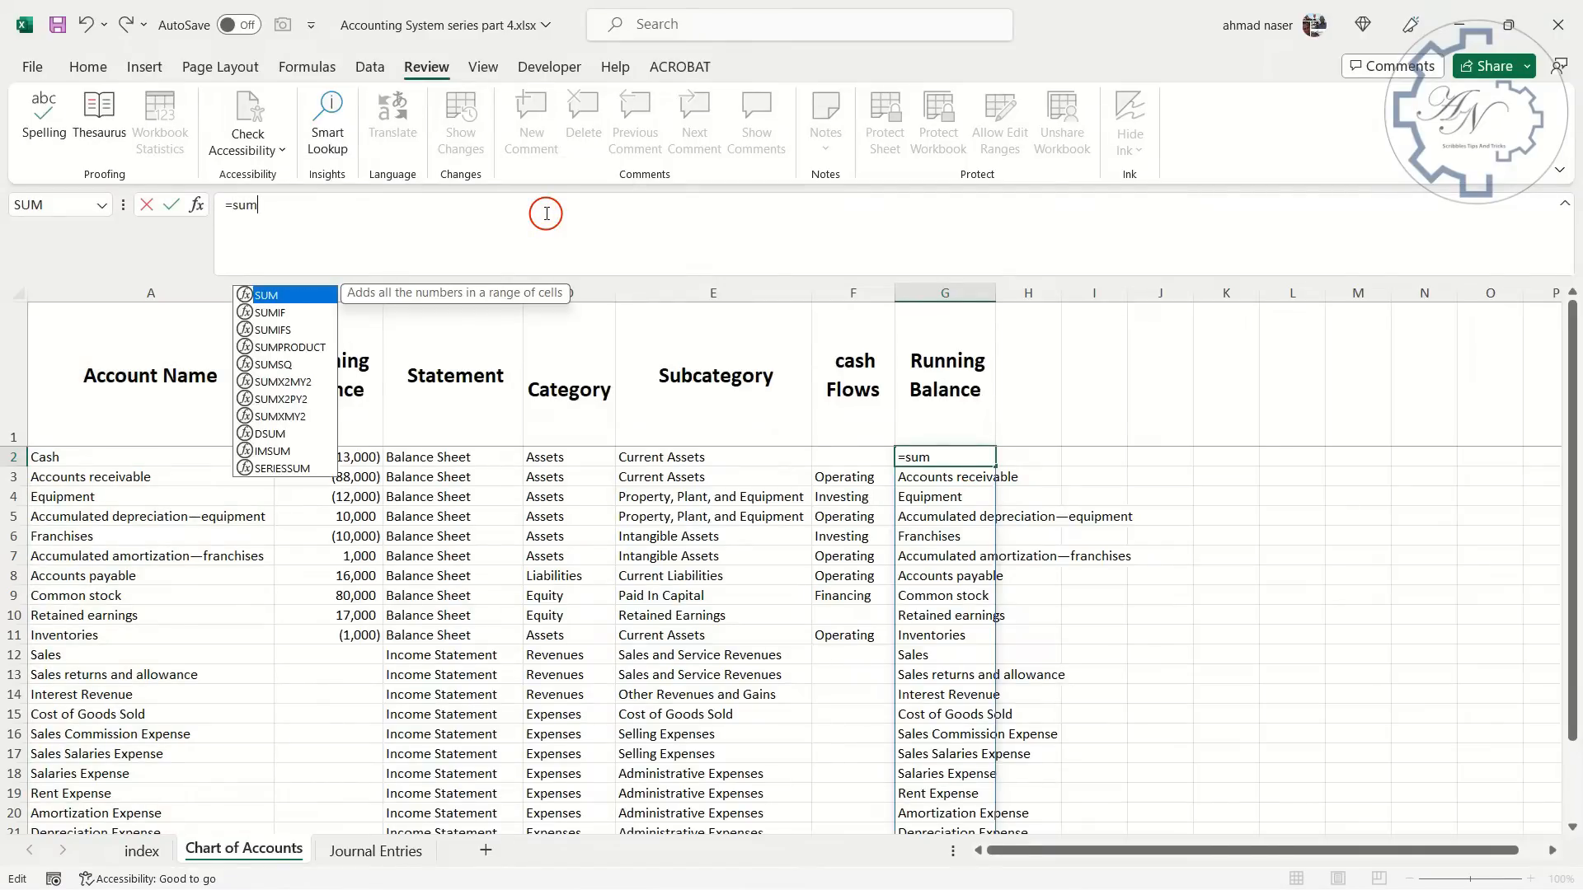
{"action": "double_click", "coordinate": [280, 331]}
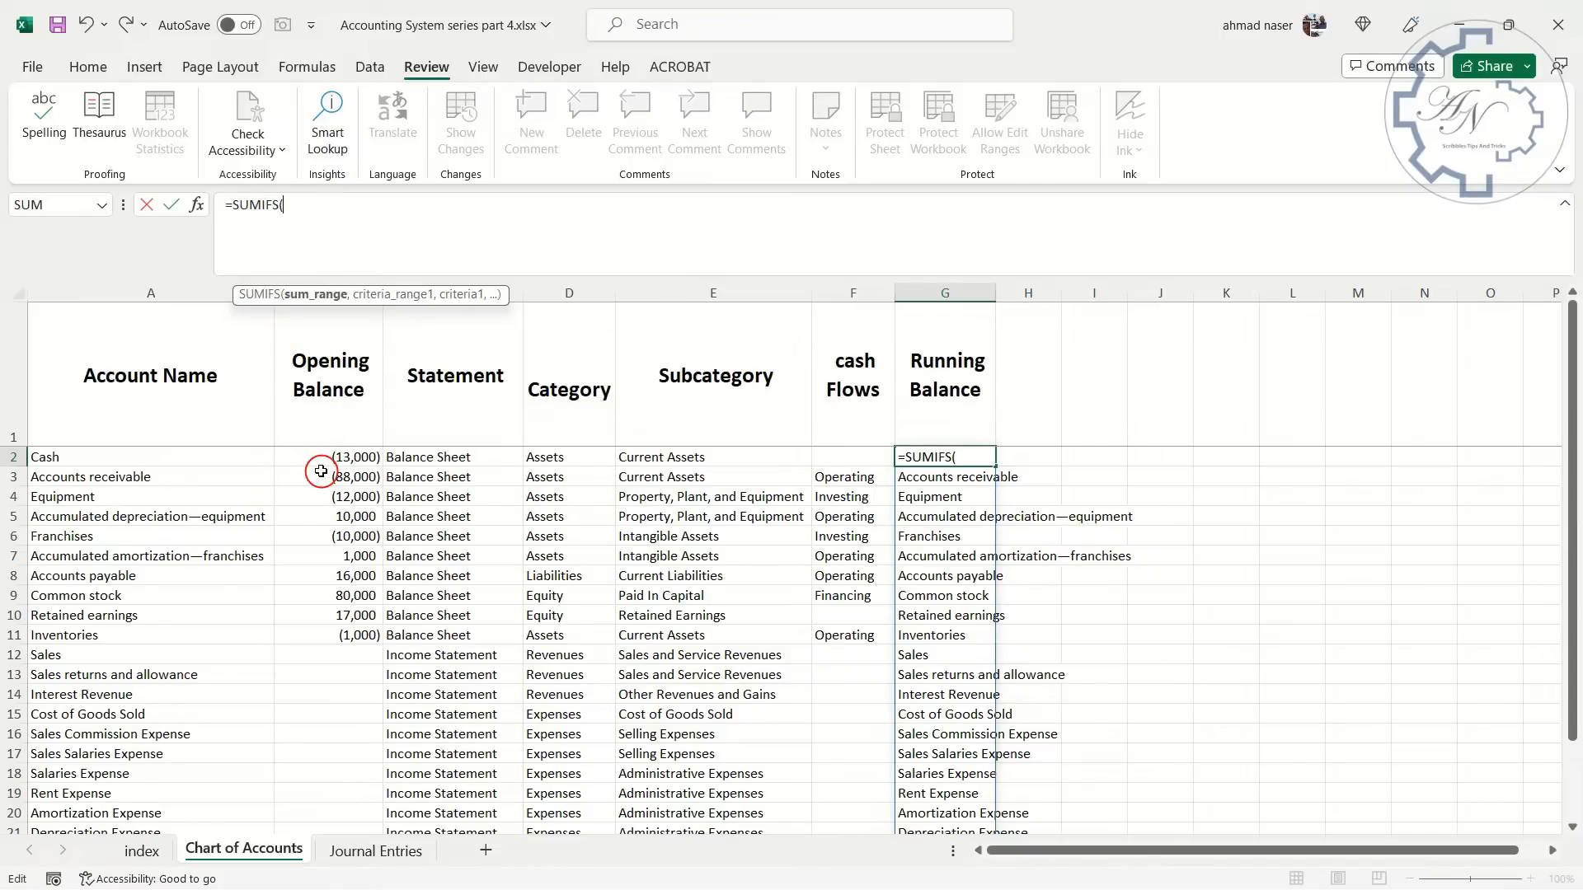
{"action": "left_click", "coordinate": [380, 854]}
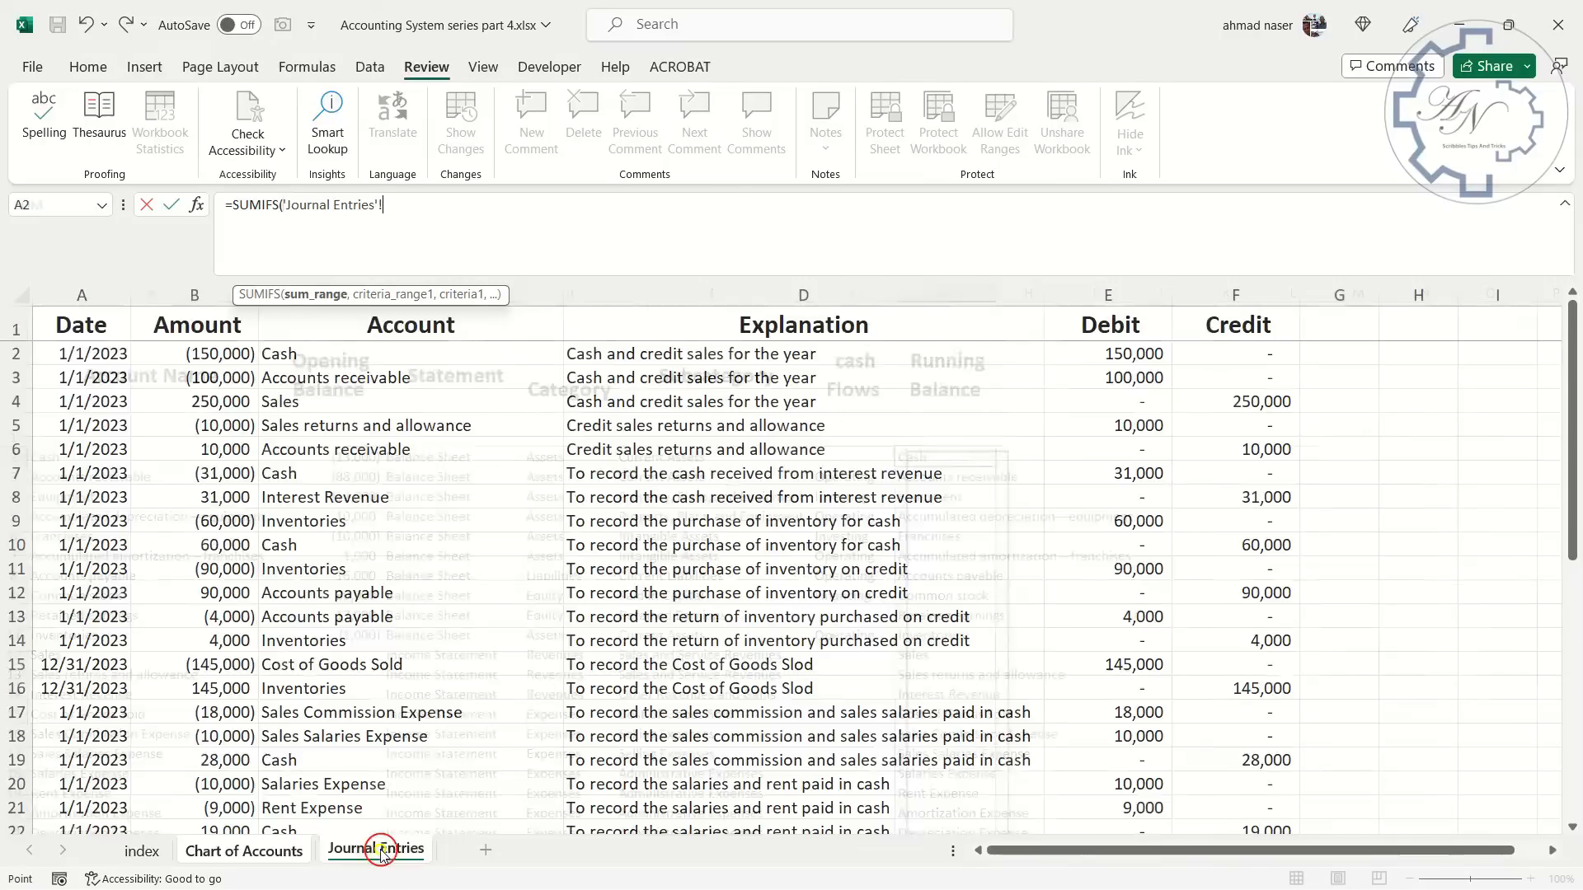
{"action": "left_click", "coordinate": [192, 295]}
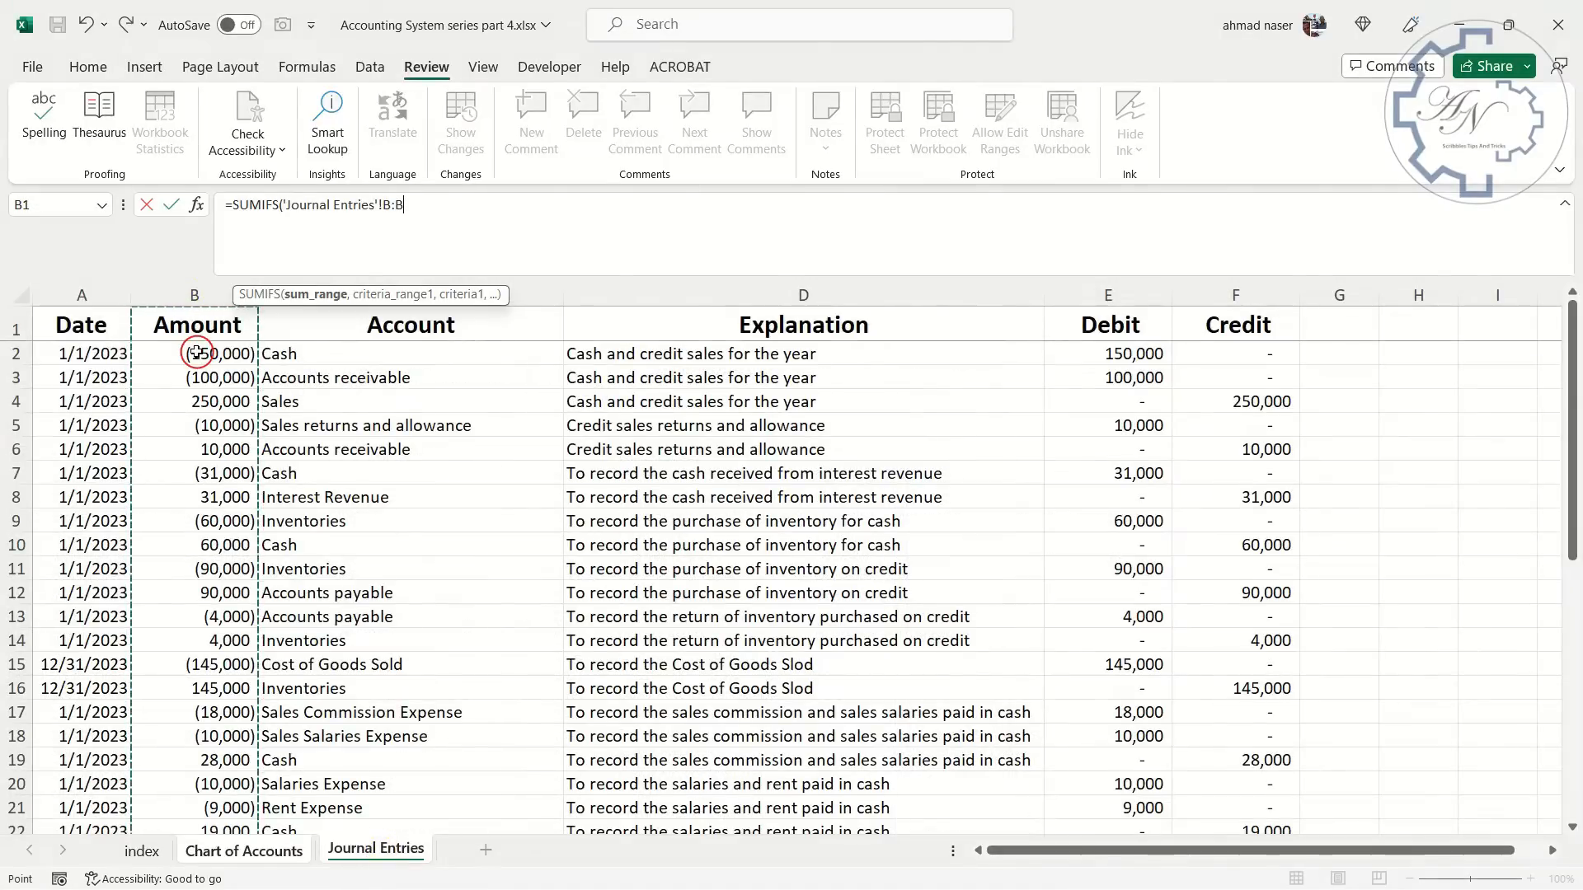
{"action": "type", "text": ","}
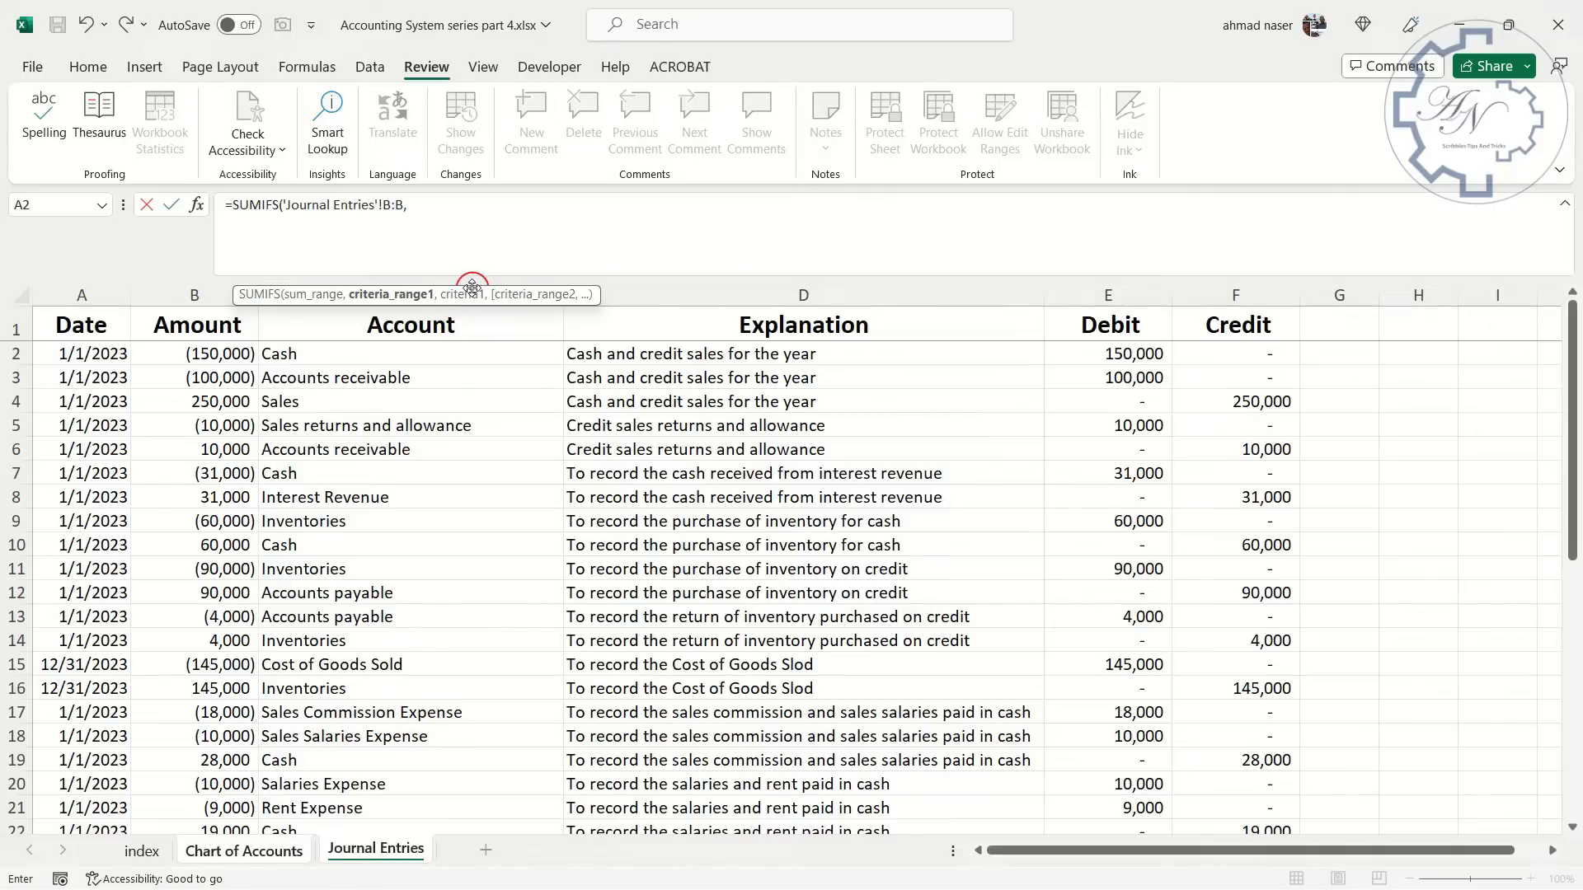
Complete G2's SUMIFS with Journal Entries column C as criteria range and OFFSET(A2,,,COUNTA(A:A)-1) as criteria, and check the spilled balances
{"action": "left_click_drag", "start_coordinate": [552, 276], "coordinate": [553, 248]}
{"action": "left_click", "coordinate": [554, 252]}
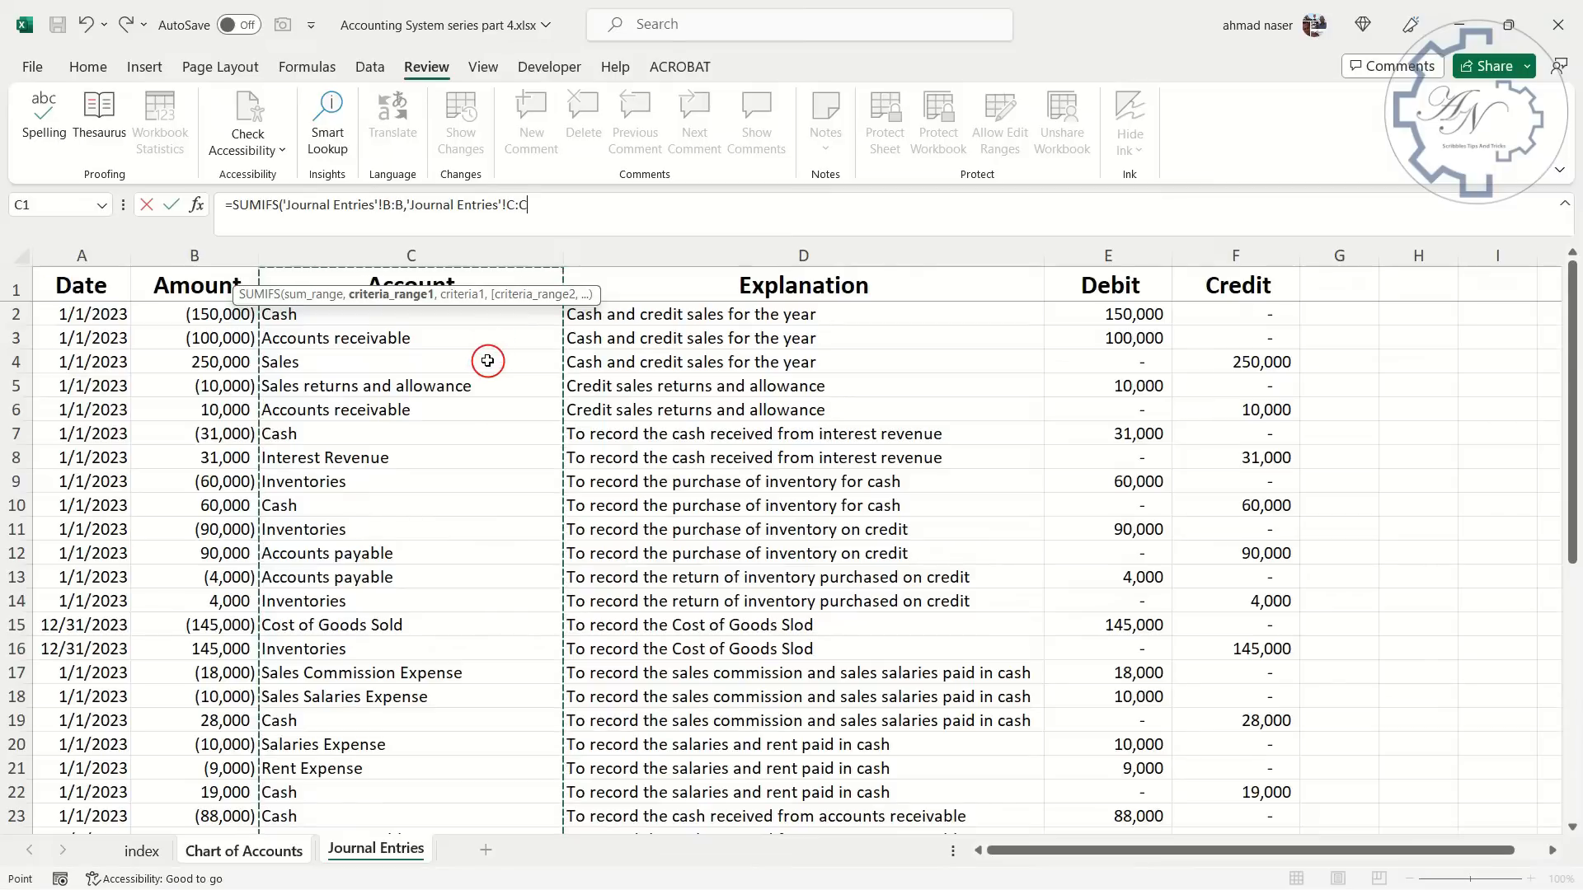
{"action": "type", "text": ","}
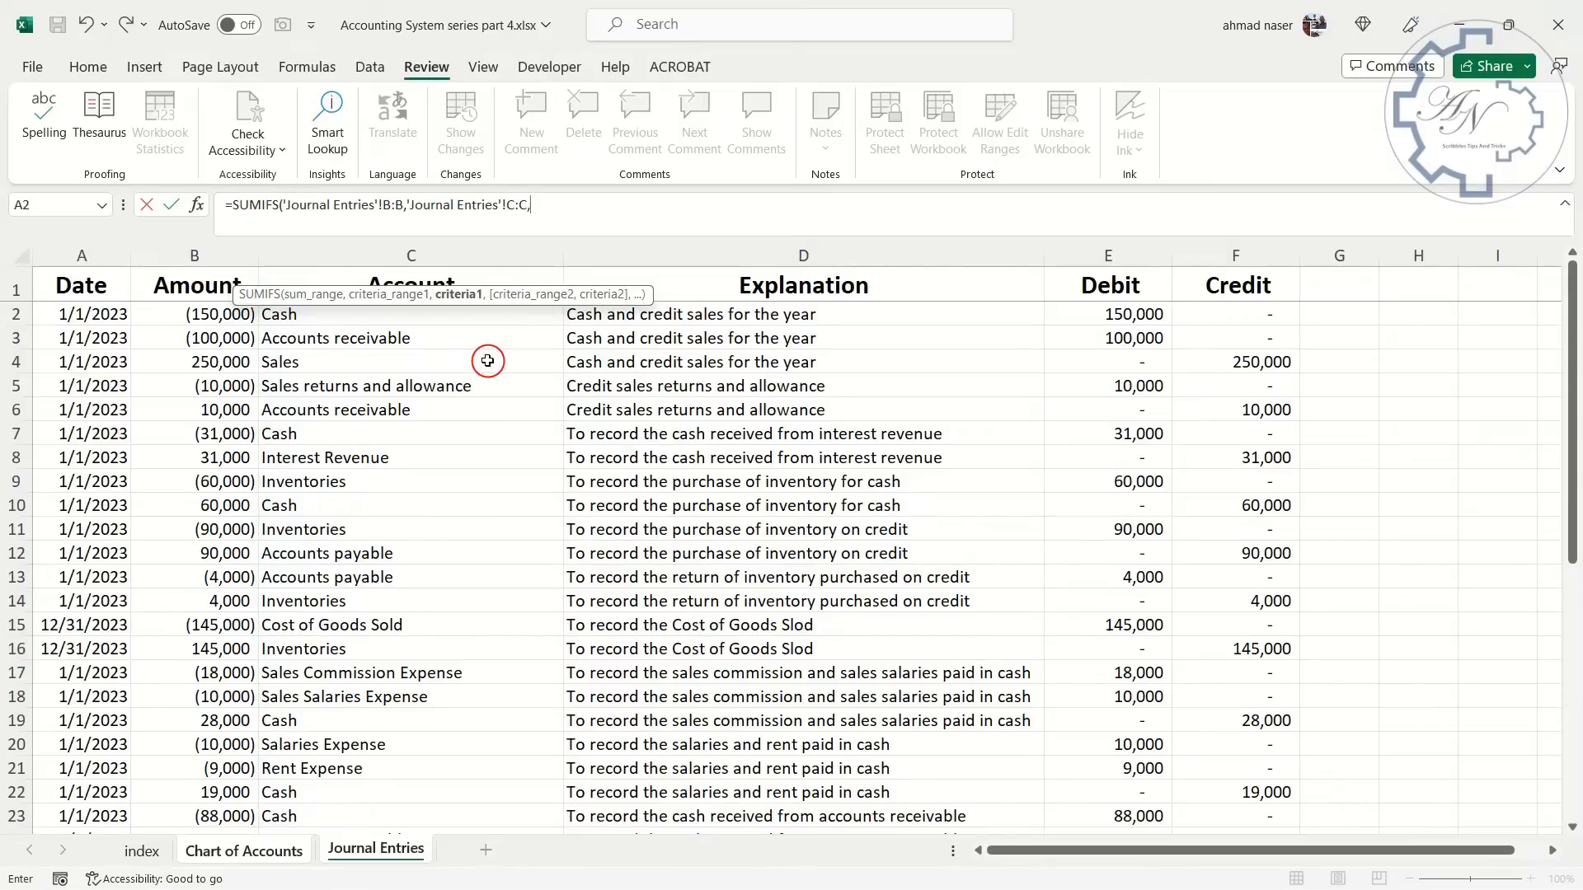
{"action": "key", "text": "ctrl+v"}
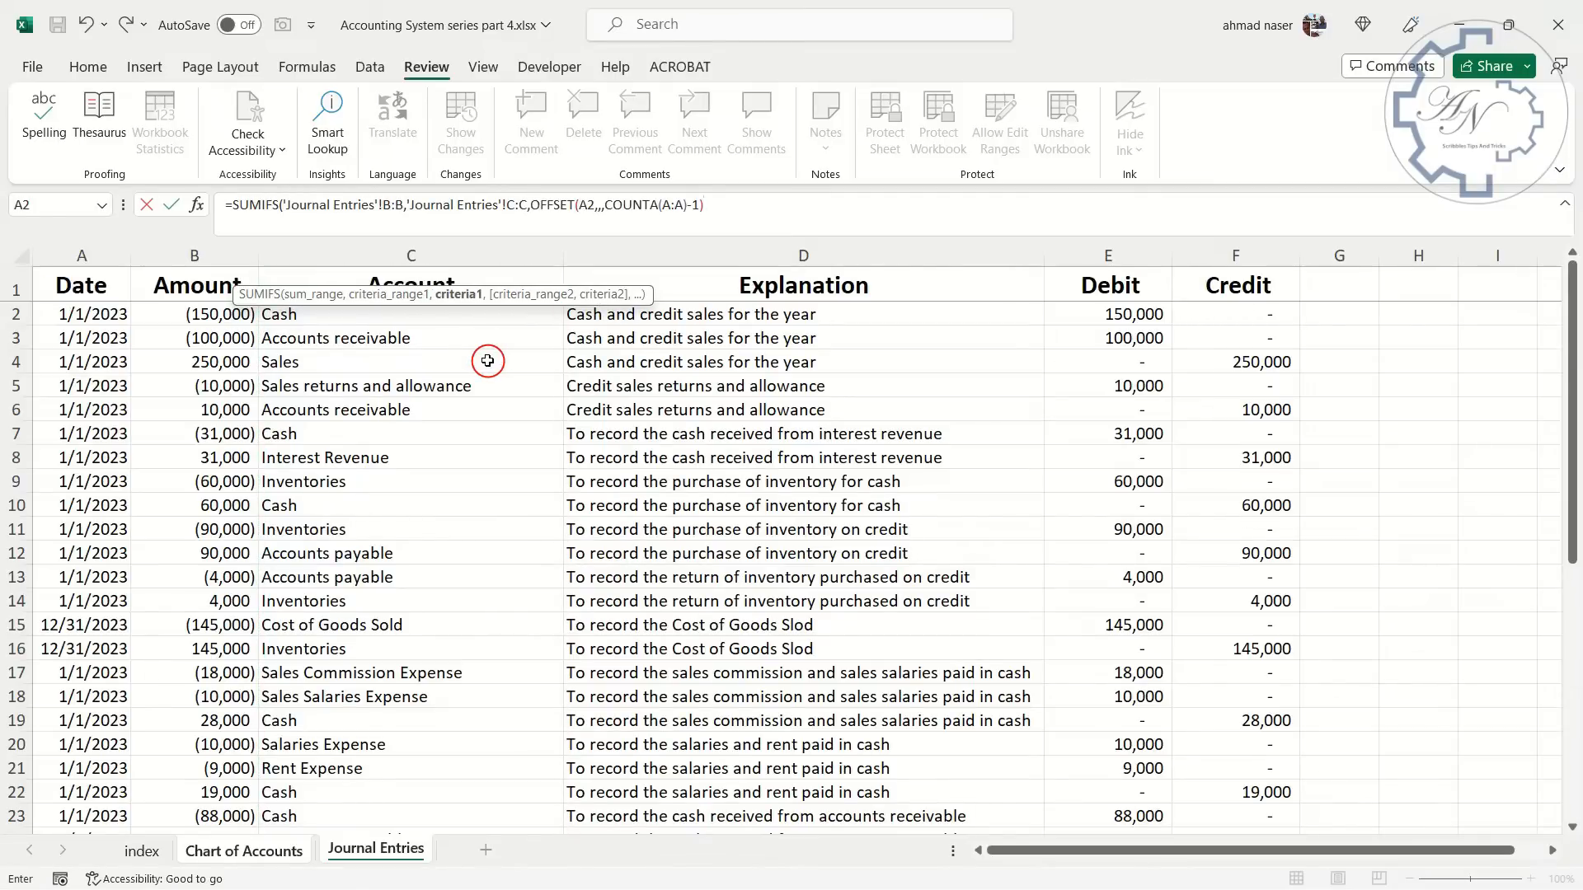
{"action": "key", "text": "Return"}
{"action": "key", "text": "Return"}
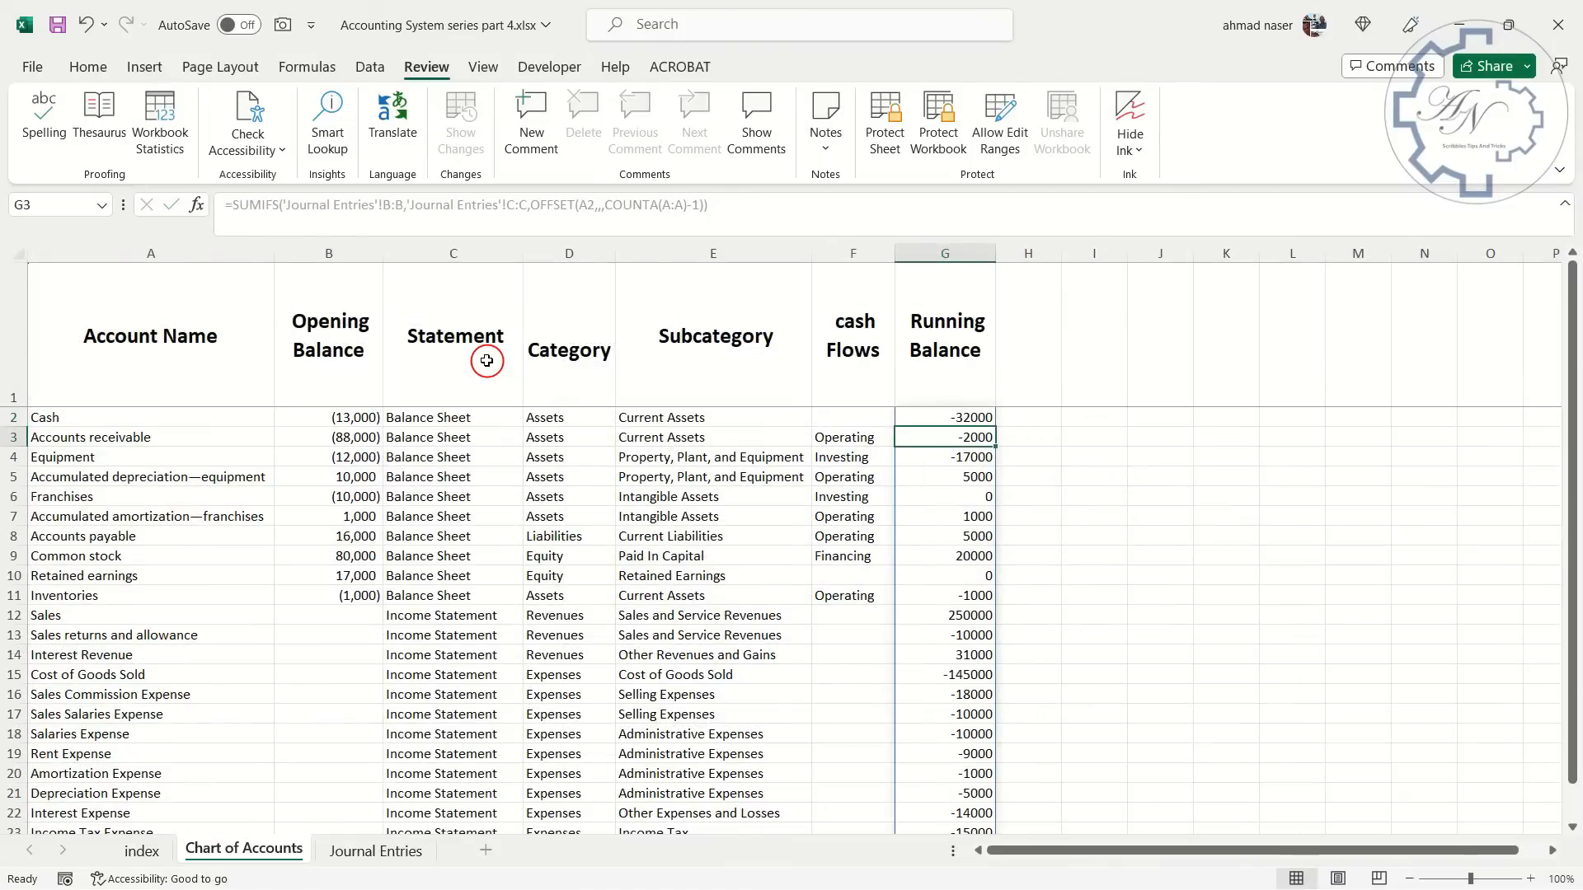
{"action": "scroll", "coordinate": [914, 470], "scroll_direction": "down", "scroll_amount": 5}
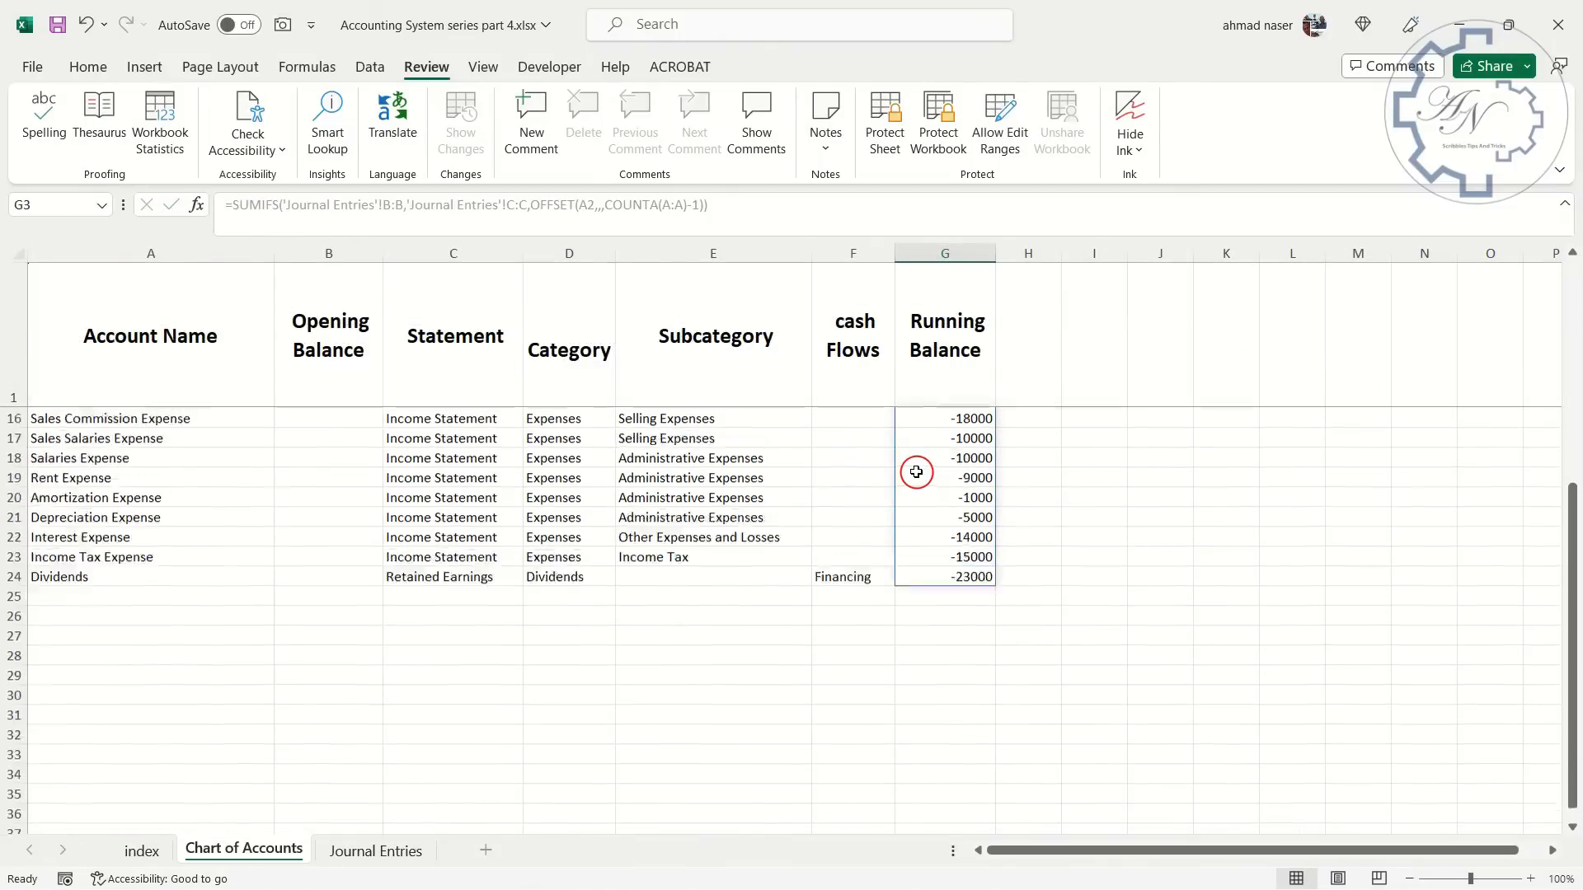
{"action": "scroll", "coordinate": [915, 472], "scroll_direction": "up", "scroll_amount": 5}
{"action": "left_click", "coordinate": [927, 416]}
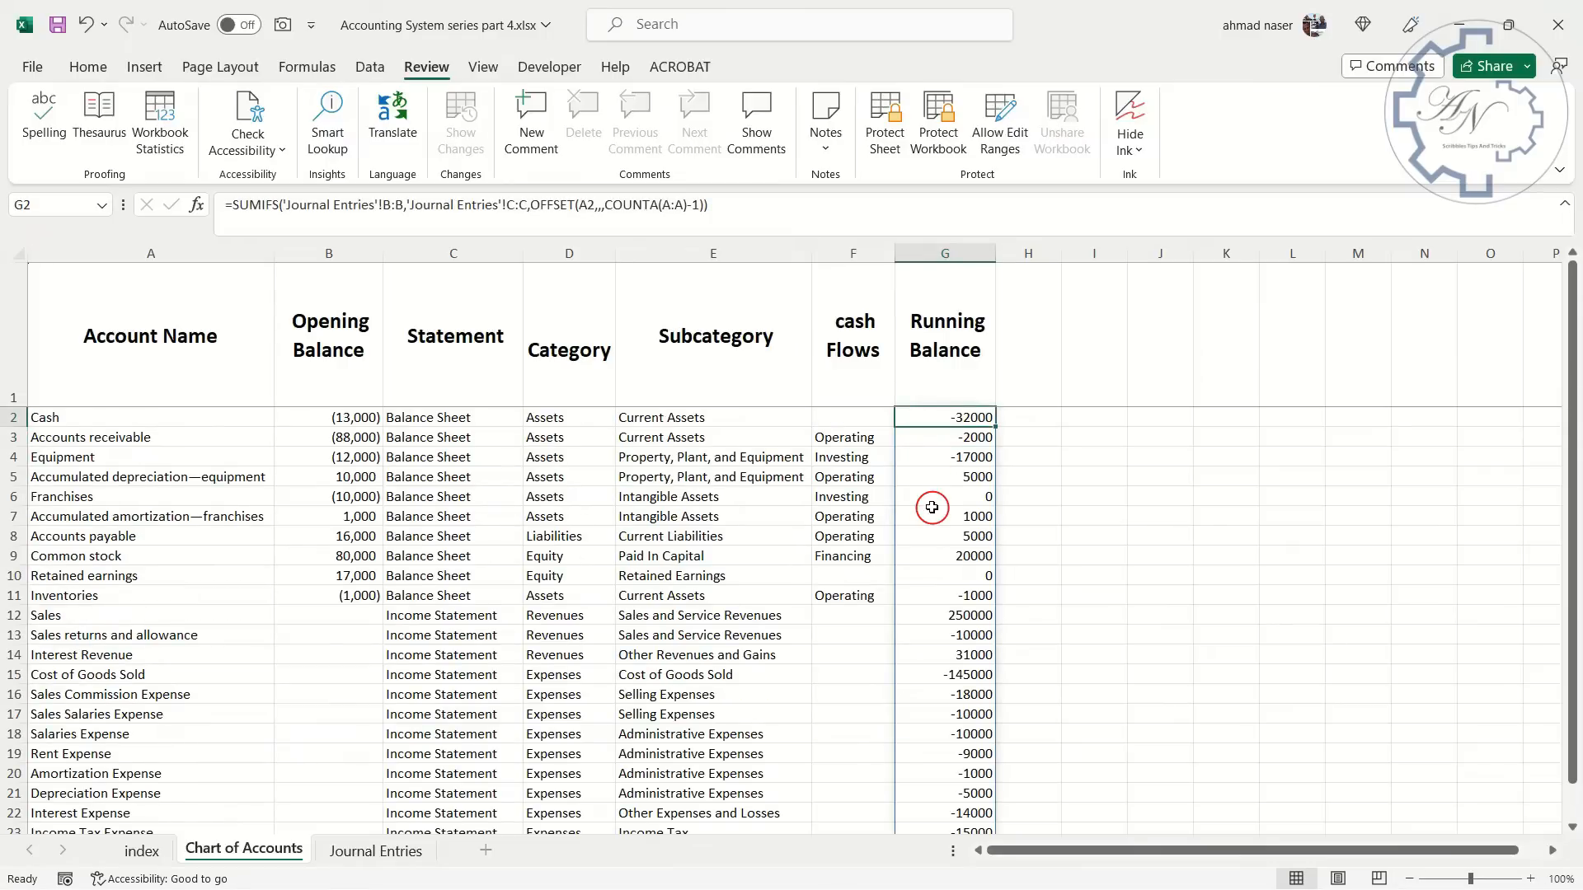
{"action": "scroll", "coordinate": [932, 507], "scroll_direction": "down", "scroll_amount": 4}
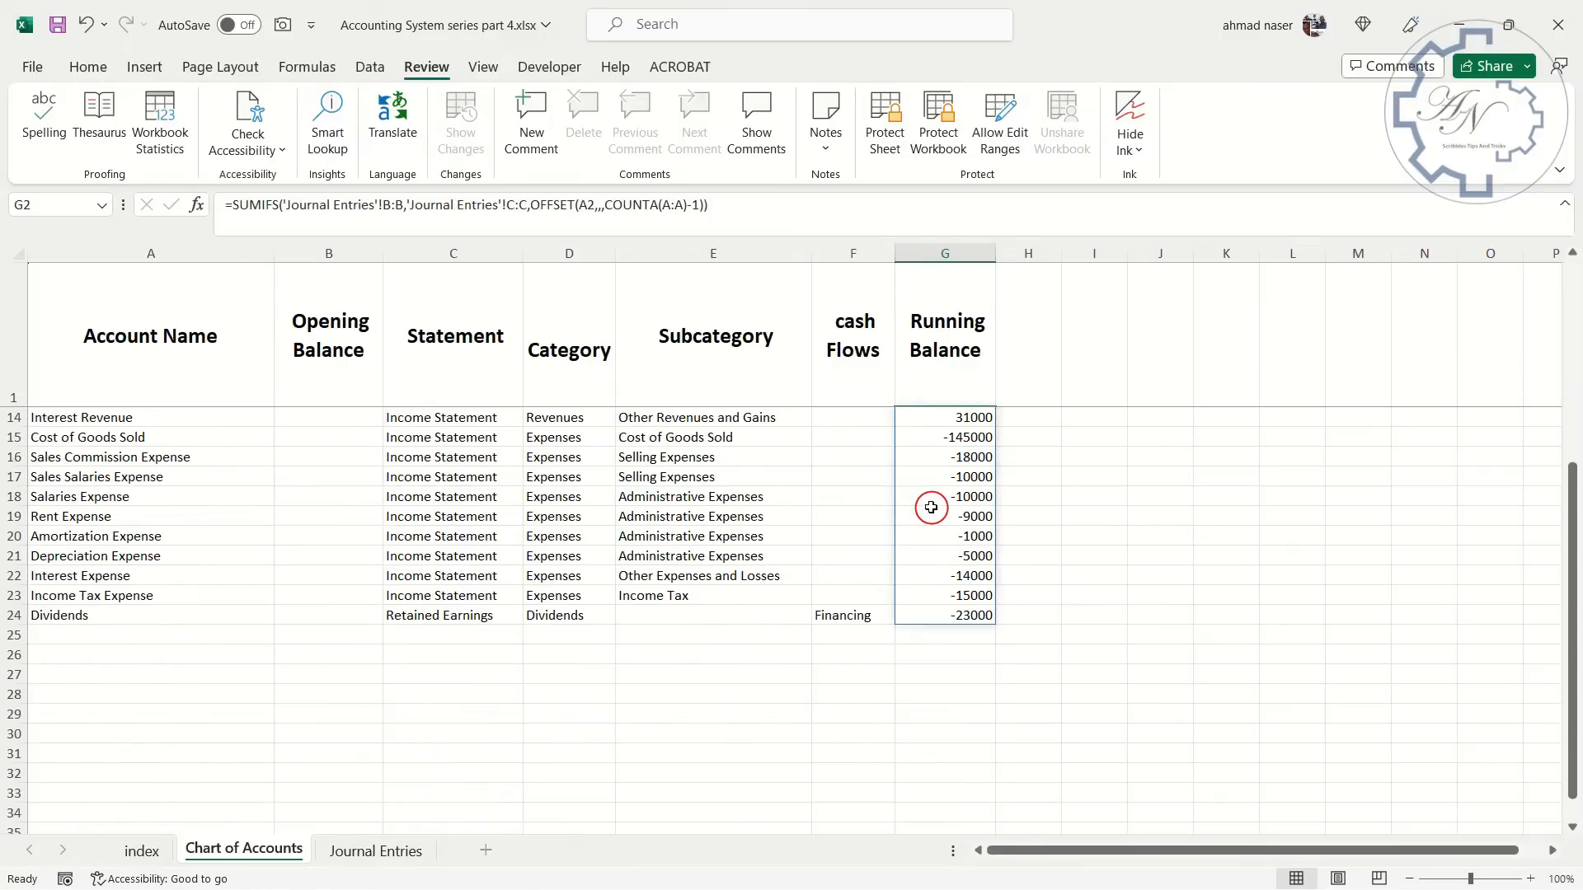
{"action": "scroll", "coordinate": [932, 507], "scroll_direction": "up", "scroll_amount": 4}
Copy the Opening Balance column's formatting onto the Running Balance column and save the workbook
{"action": "left_click", "coordinate": [334, 254]}
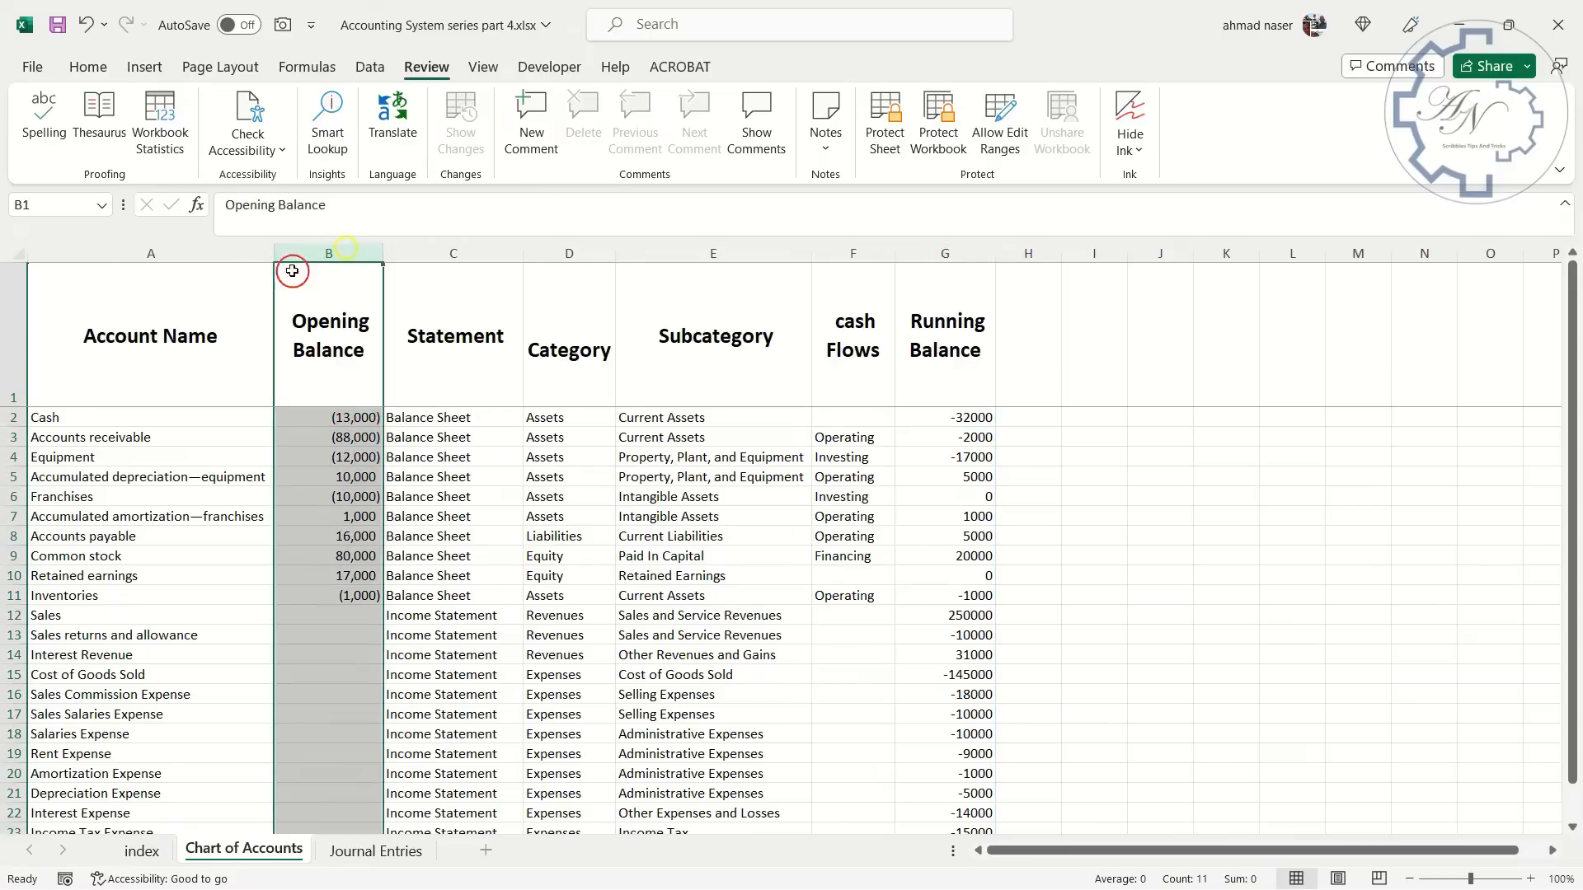
{"action": "left_click", "coordinate": [85, 65]}
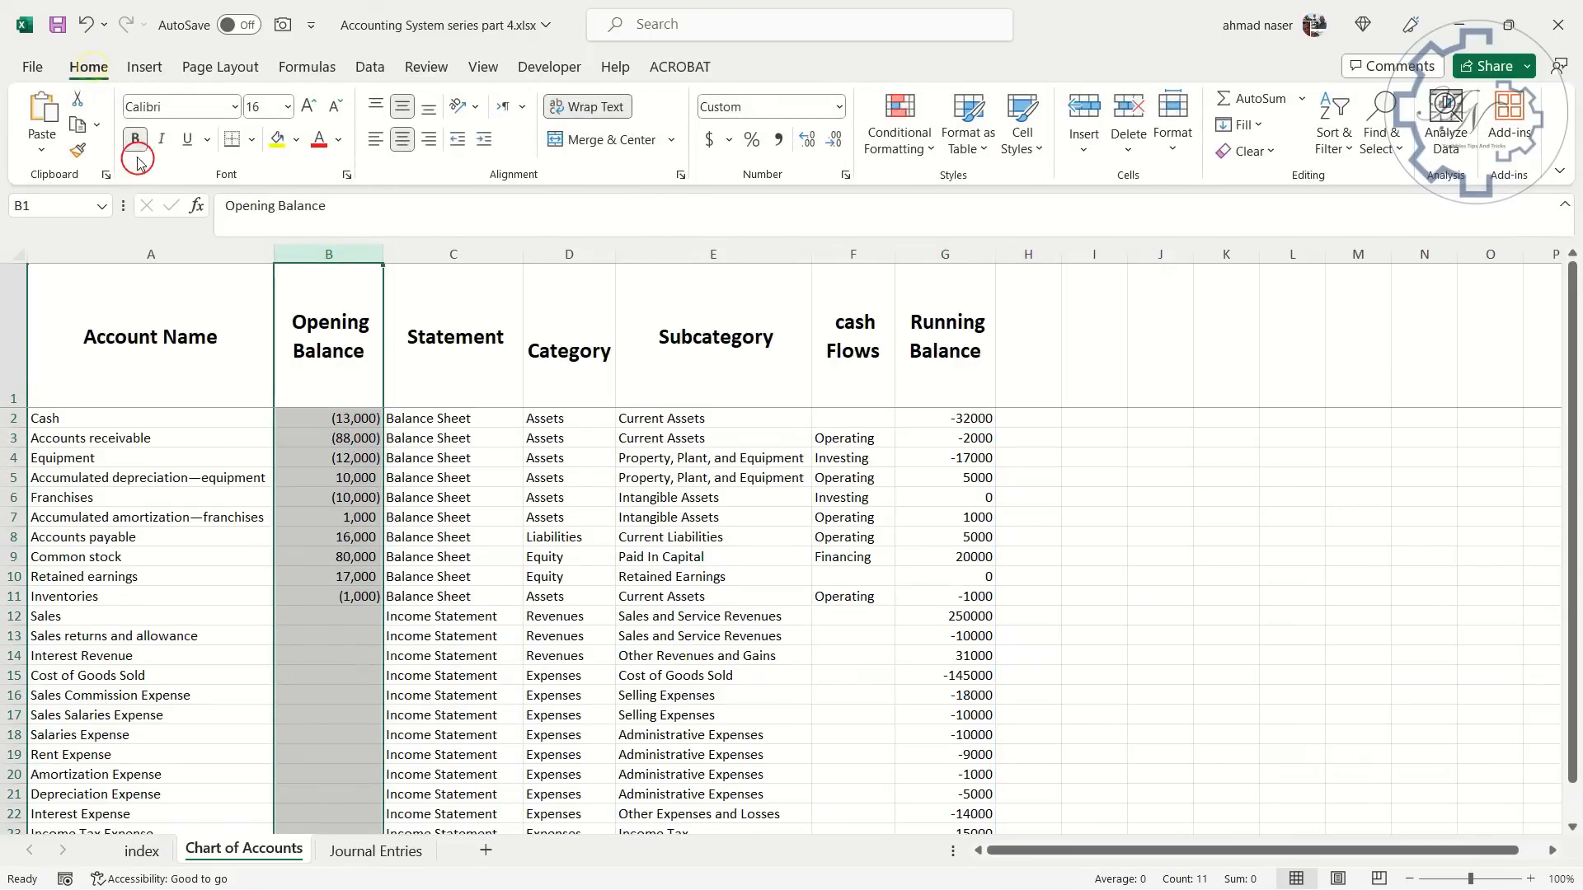
{"action": "left_click", "coordinate": [77, 154]}
{"action": "left_click", "coordinate": [946, 254]}
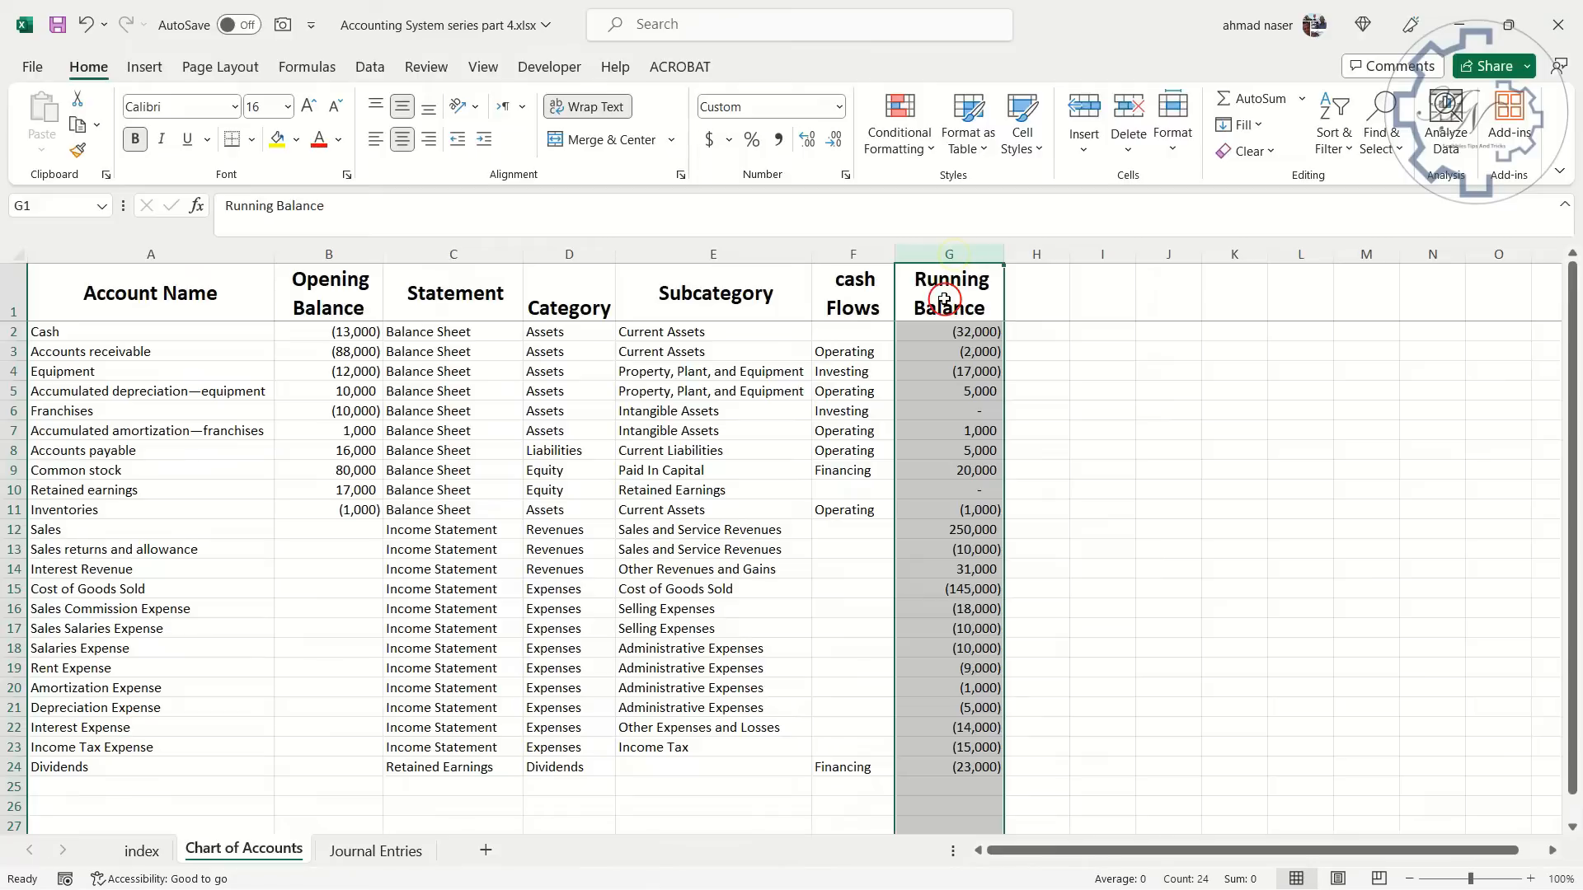
{"action": "left_click", "coordinate": [1052, 305]}
{"action": "key", "text": "ctrl+s"}
{"action": "key", "text": "alt+Tab"}
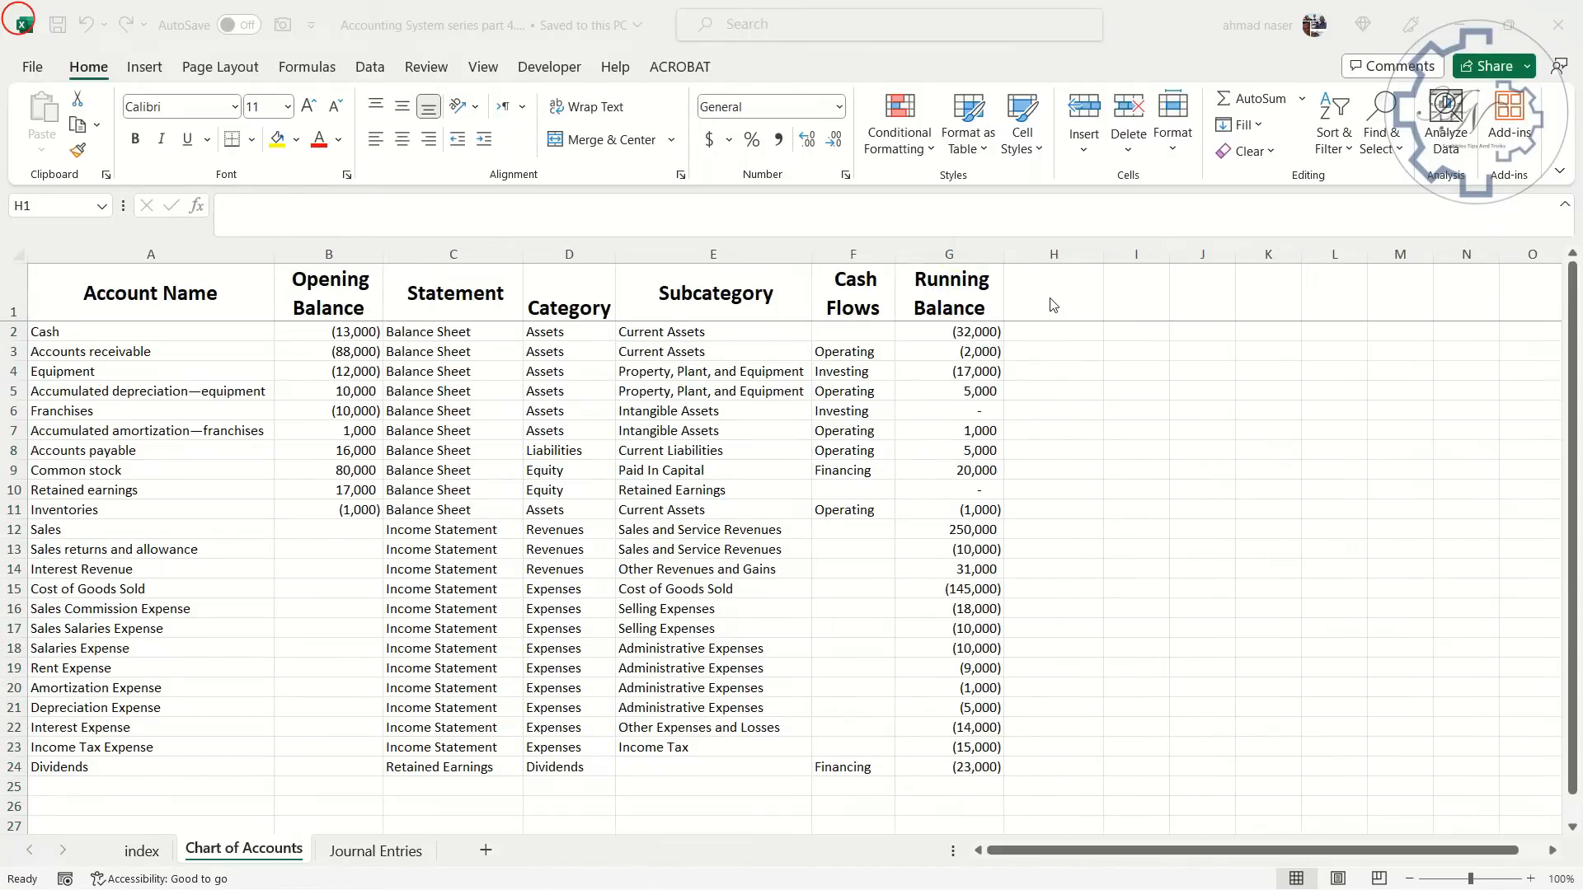
Add an "Ending Balance" header in H1 of the Chart of Accounts sheet
{"action": "left_click", "coordinate": [1050, 299]}
{"action": "type", "text": "Ending Balance"}
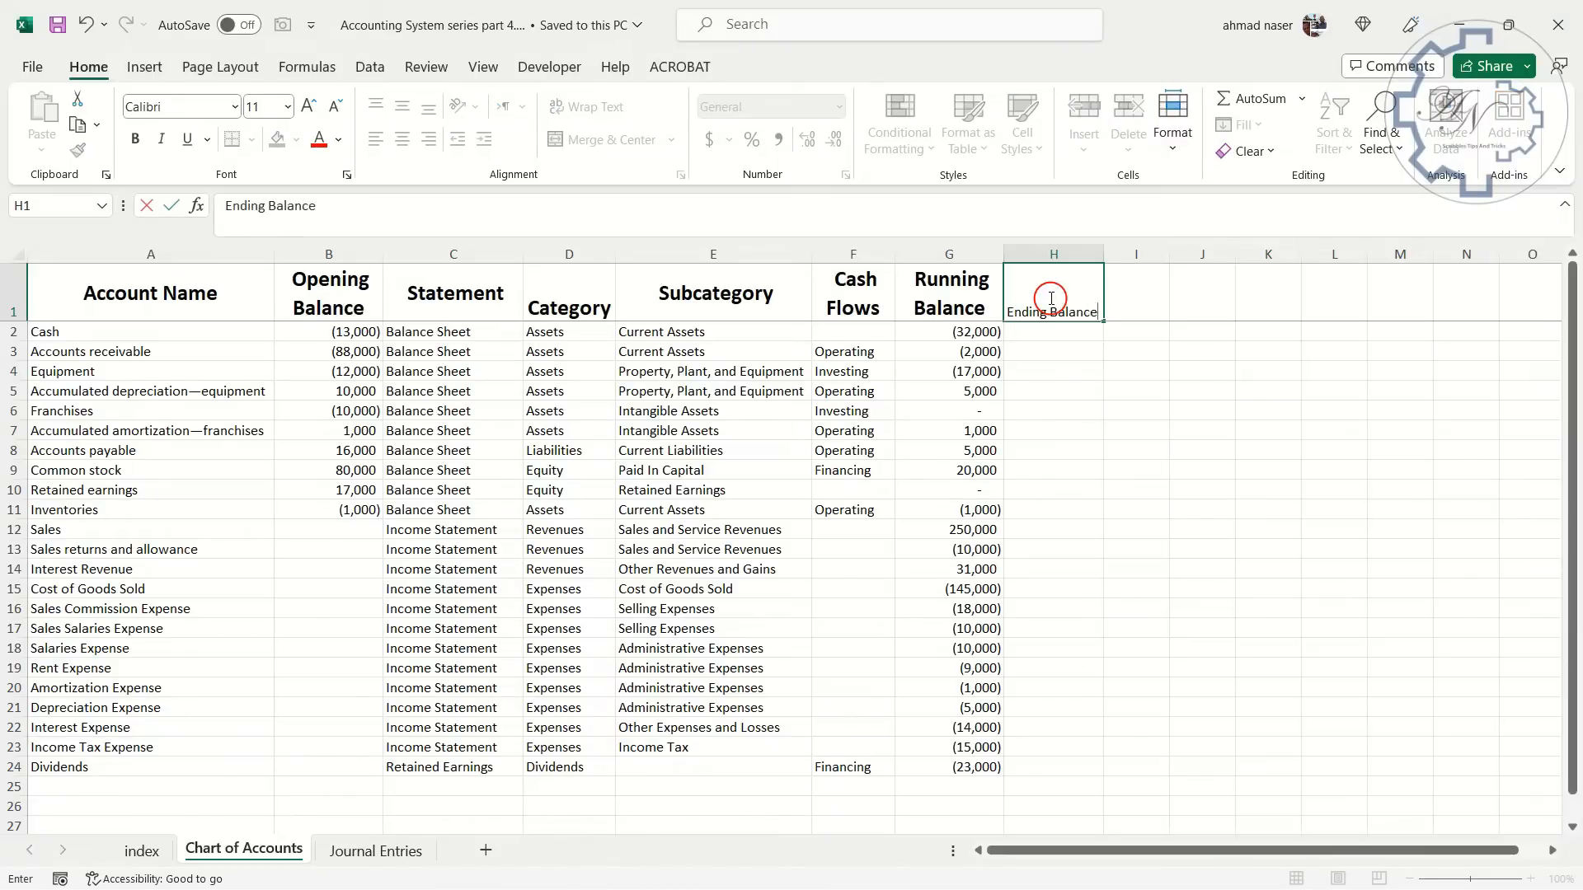
{"action": "key", "text": "Return"}
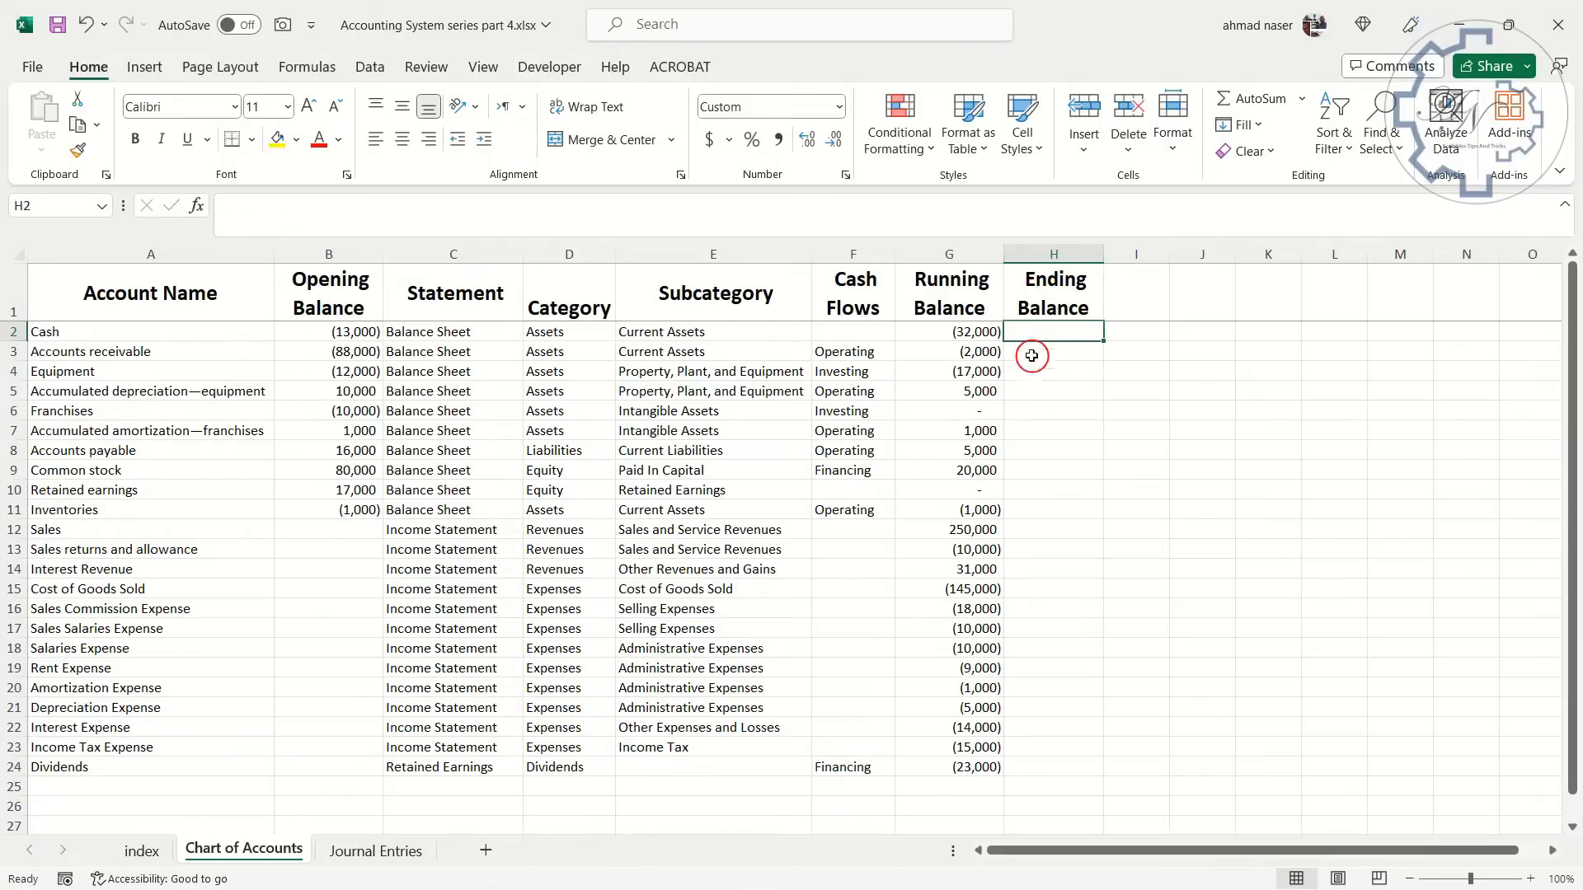
Enter an OFFSET formula in H2 that spills the opening balances from B2 with height COUNTA(A:A)-1
{"action": "type", "text": "="}
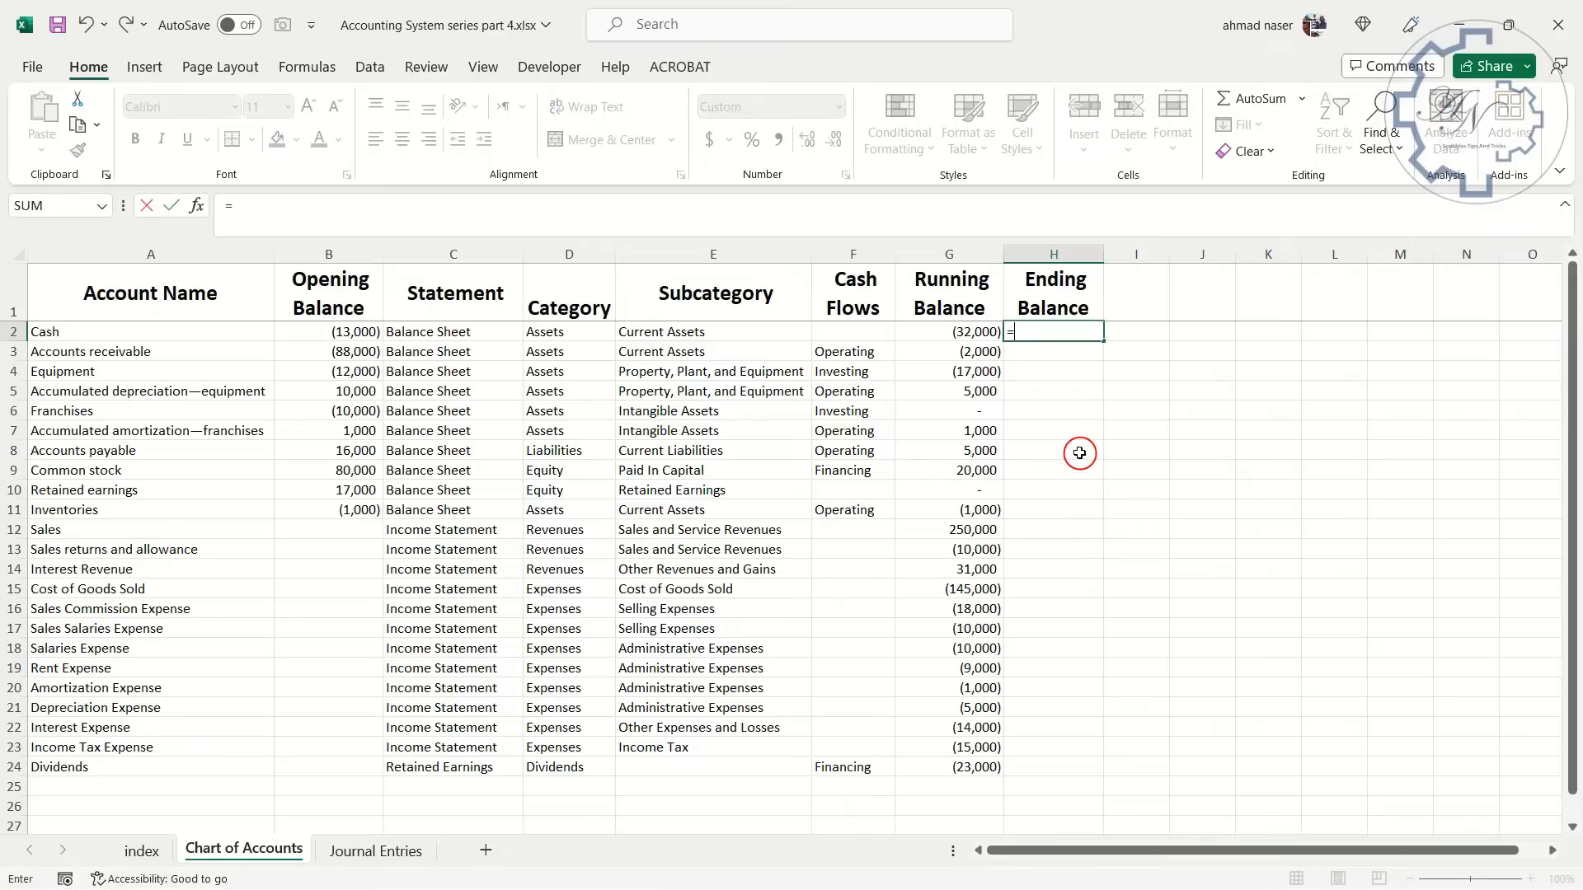
{"action": "type", "text": "offset("}
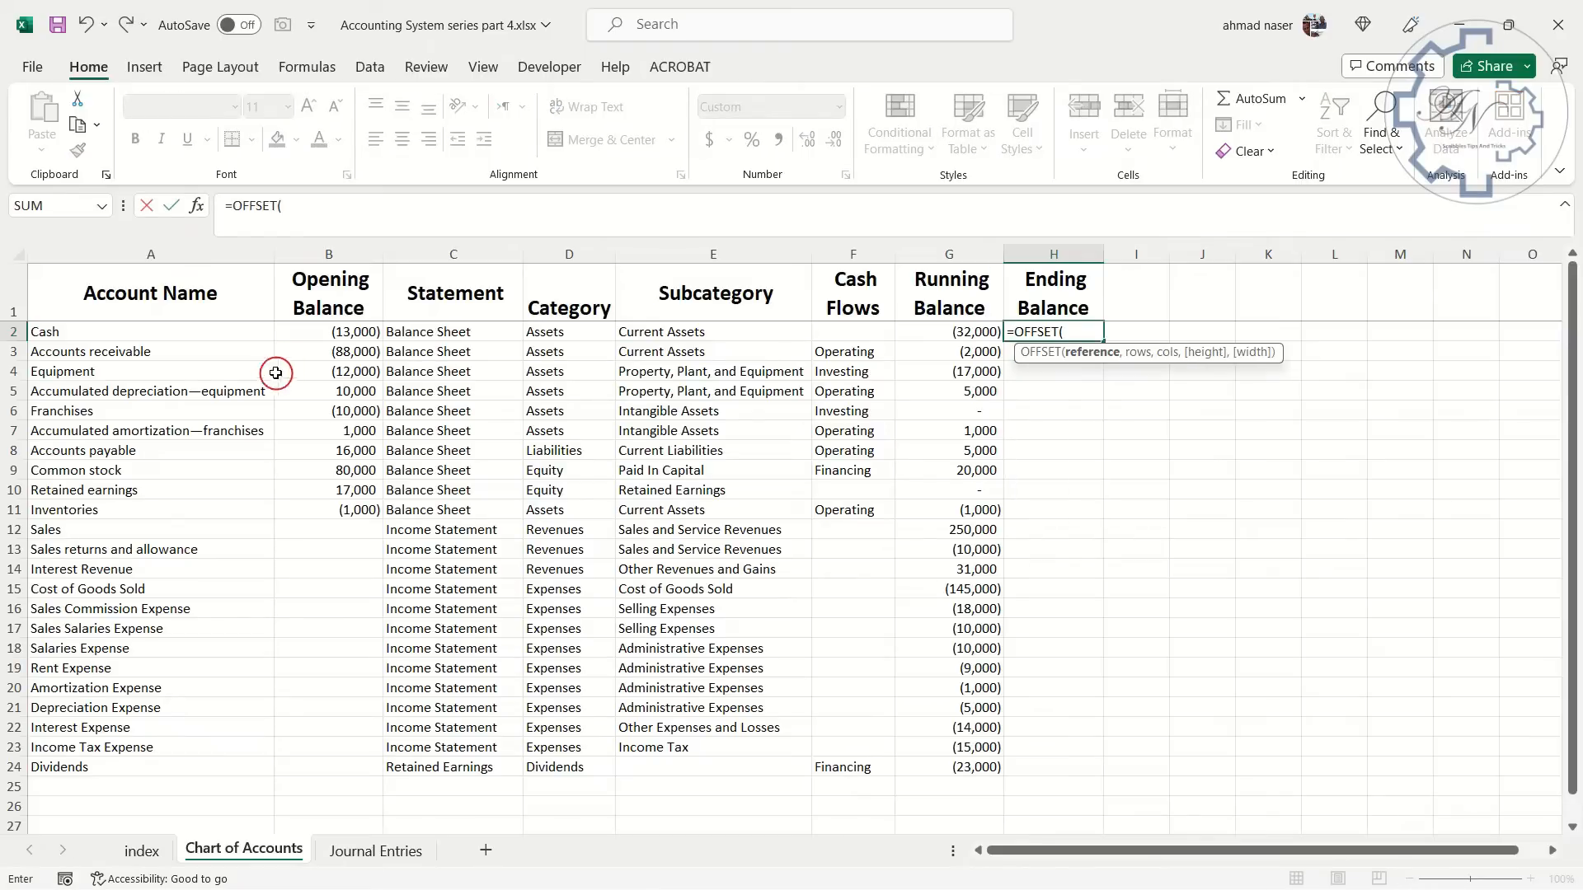
{"action": "left_click", "coordinate": [328, 333]}
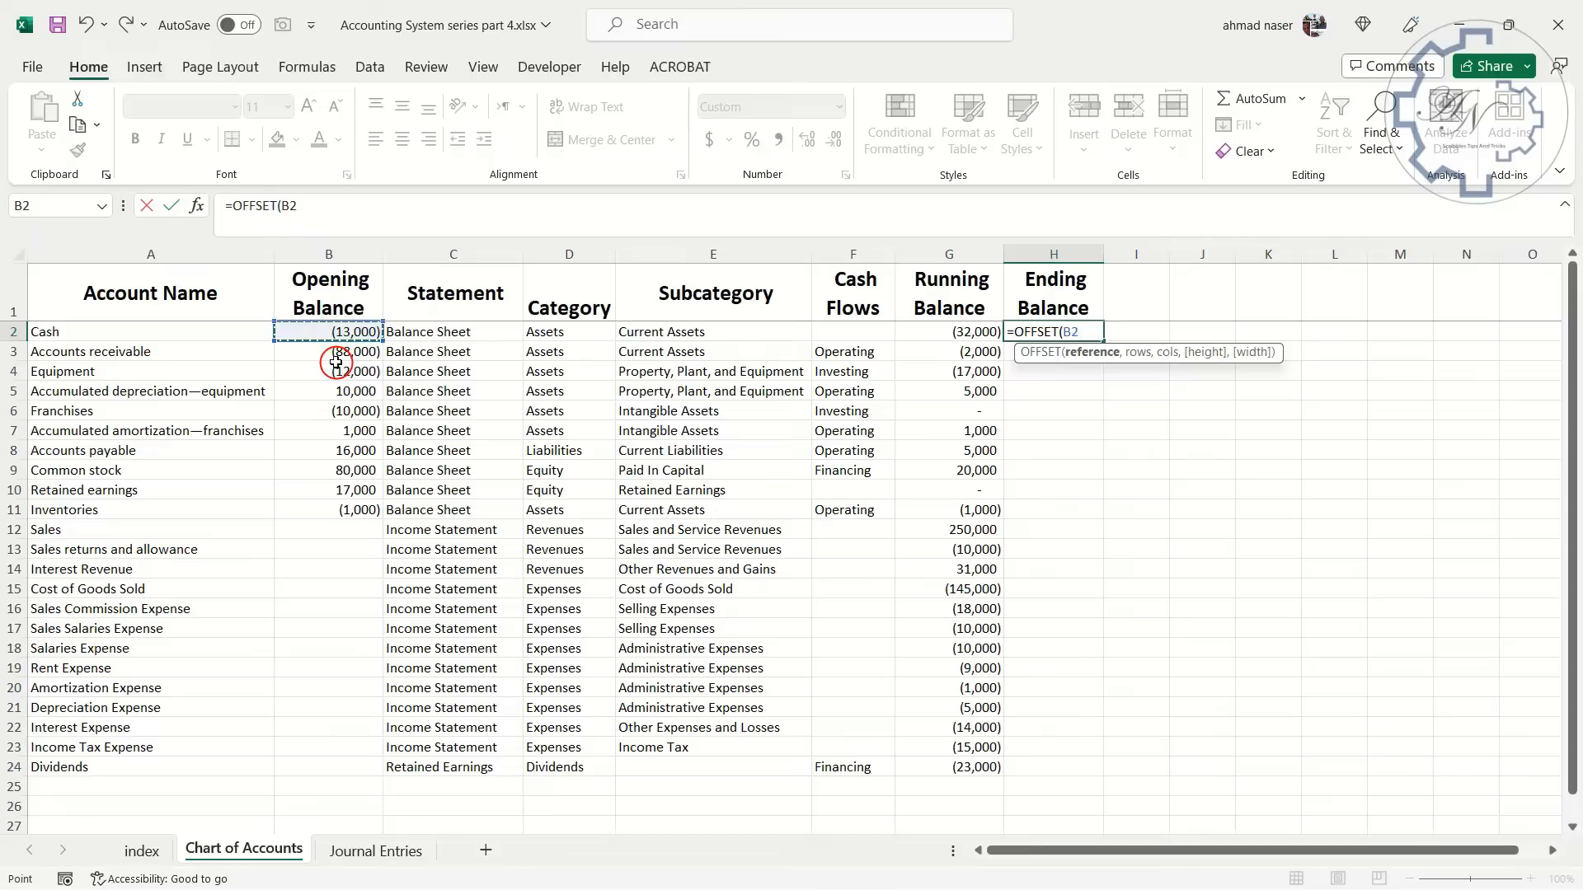
{"action": "type", "text": ","}
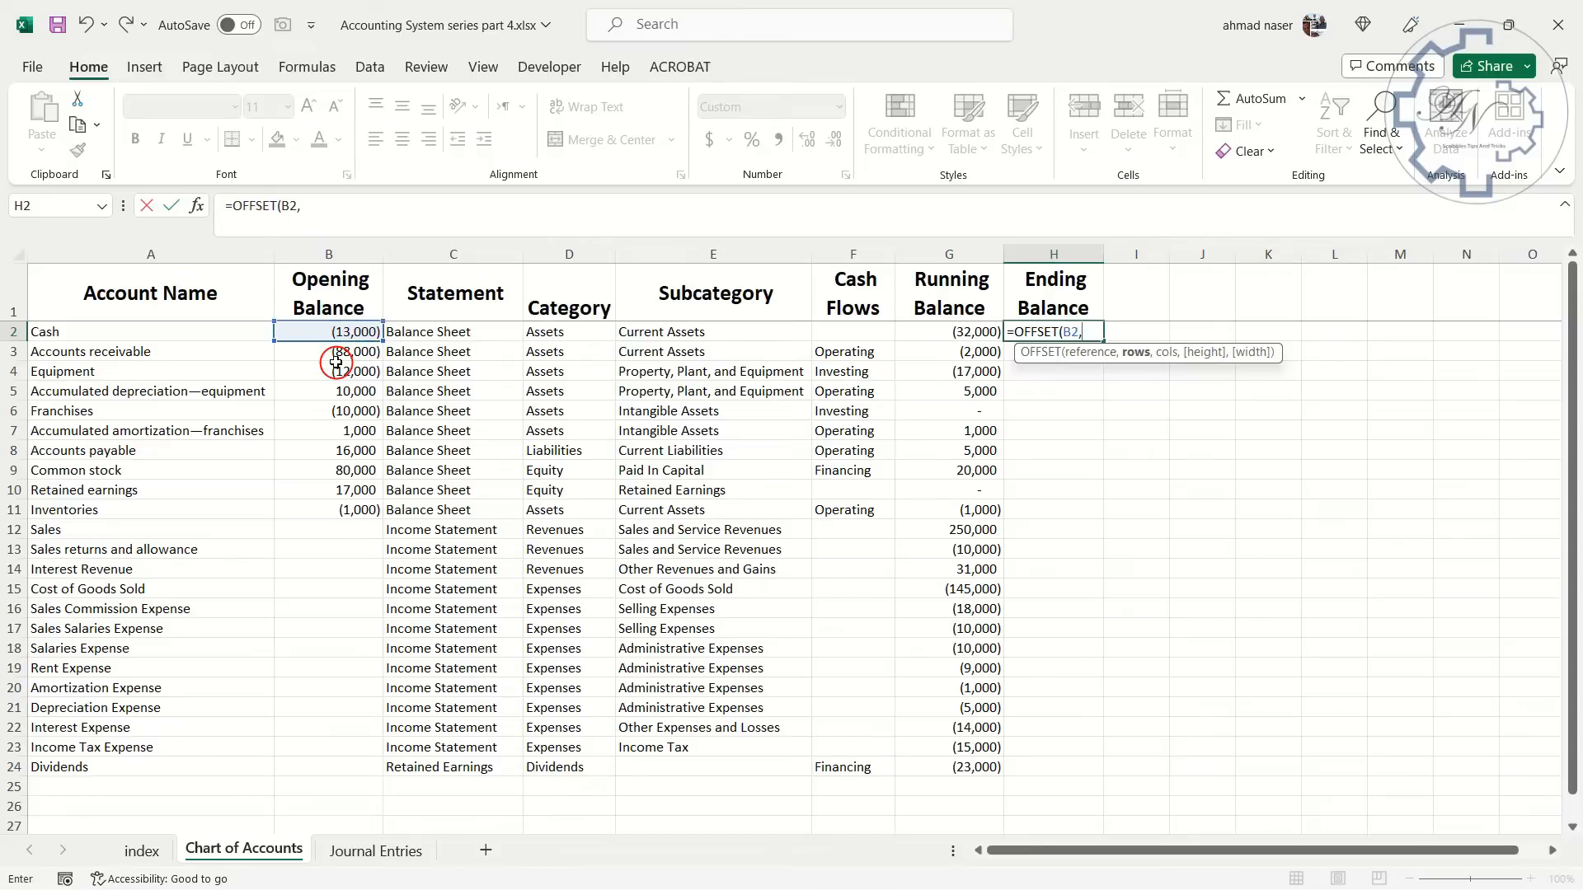
{"action": "type", "text": ",,"}
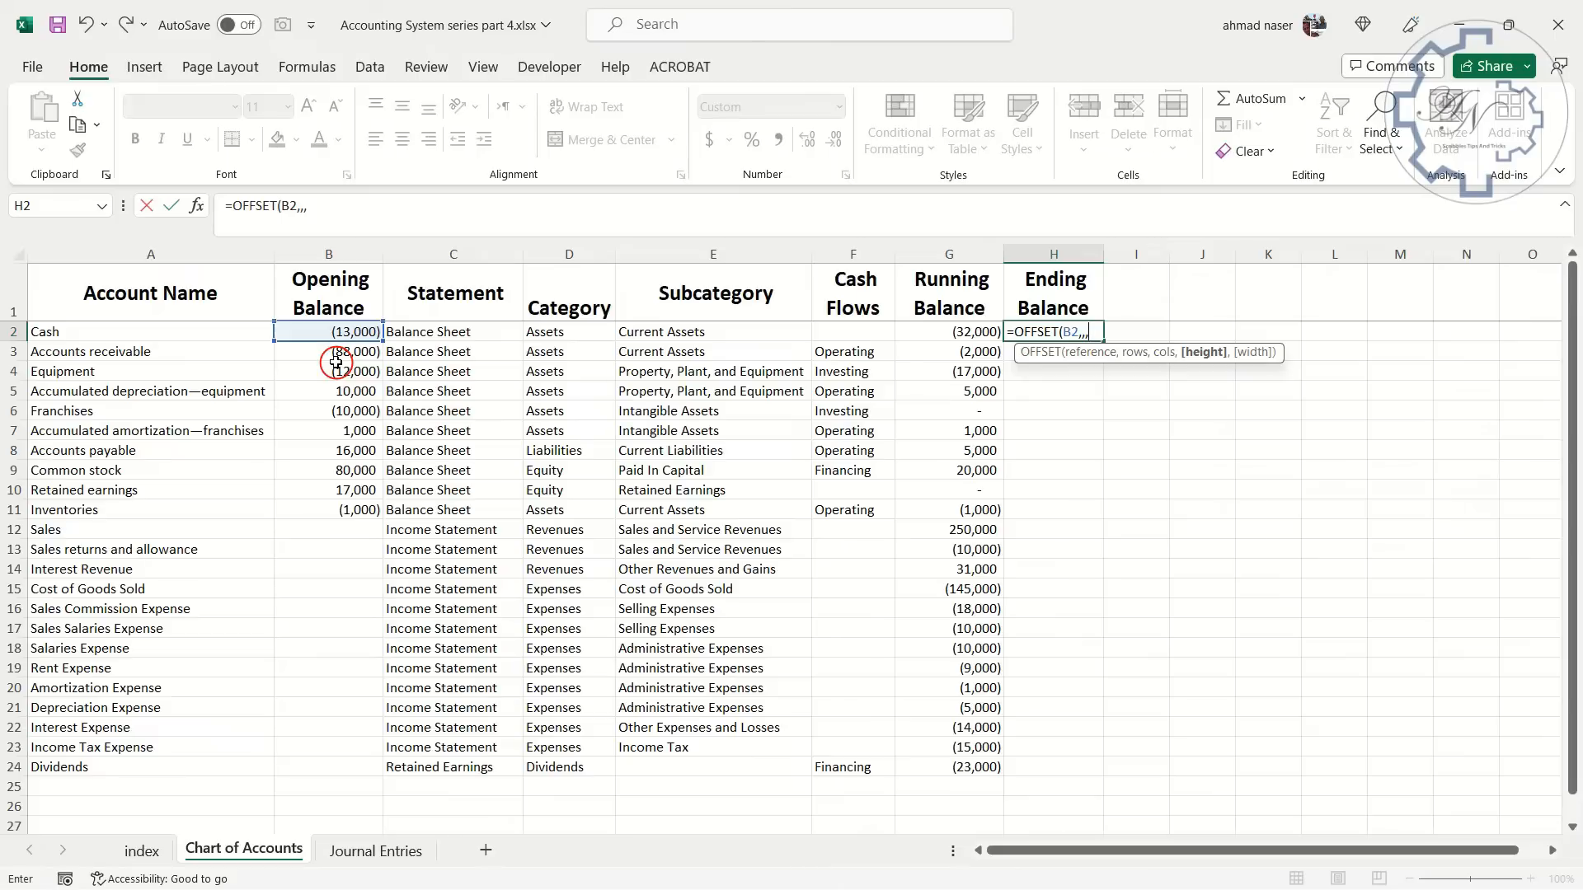
{"action": "type", "text": "COUNTA("}
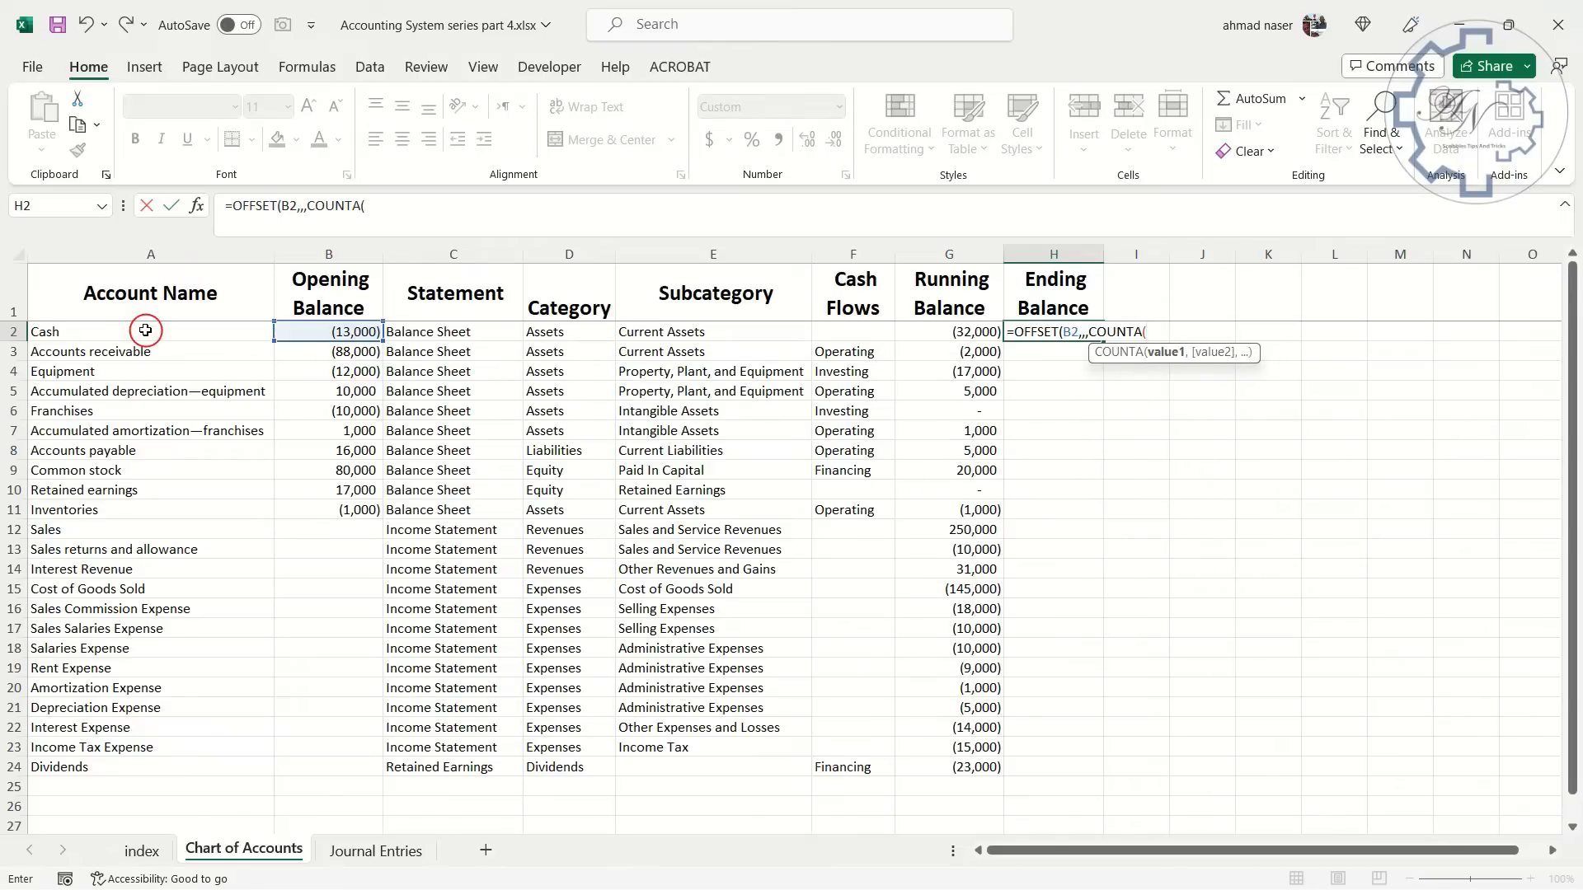
{"action": "left_click", "coordinate": [169, 253]}
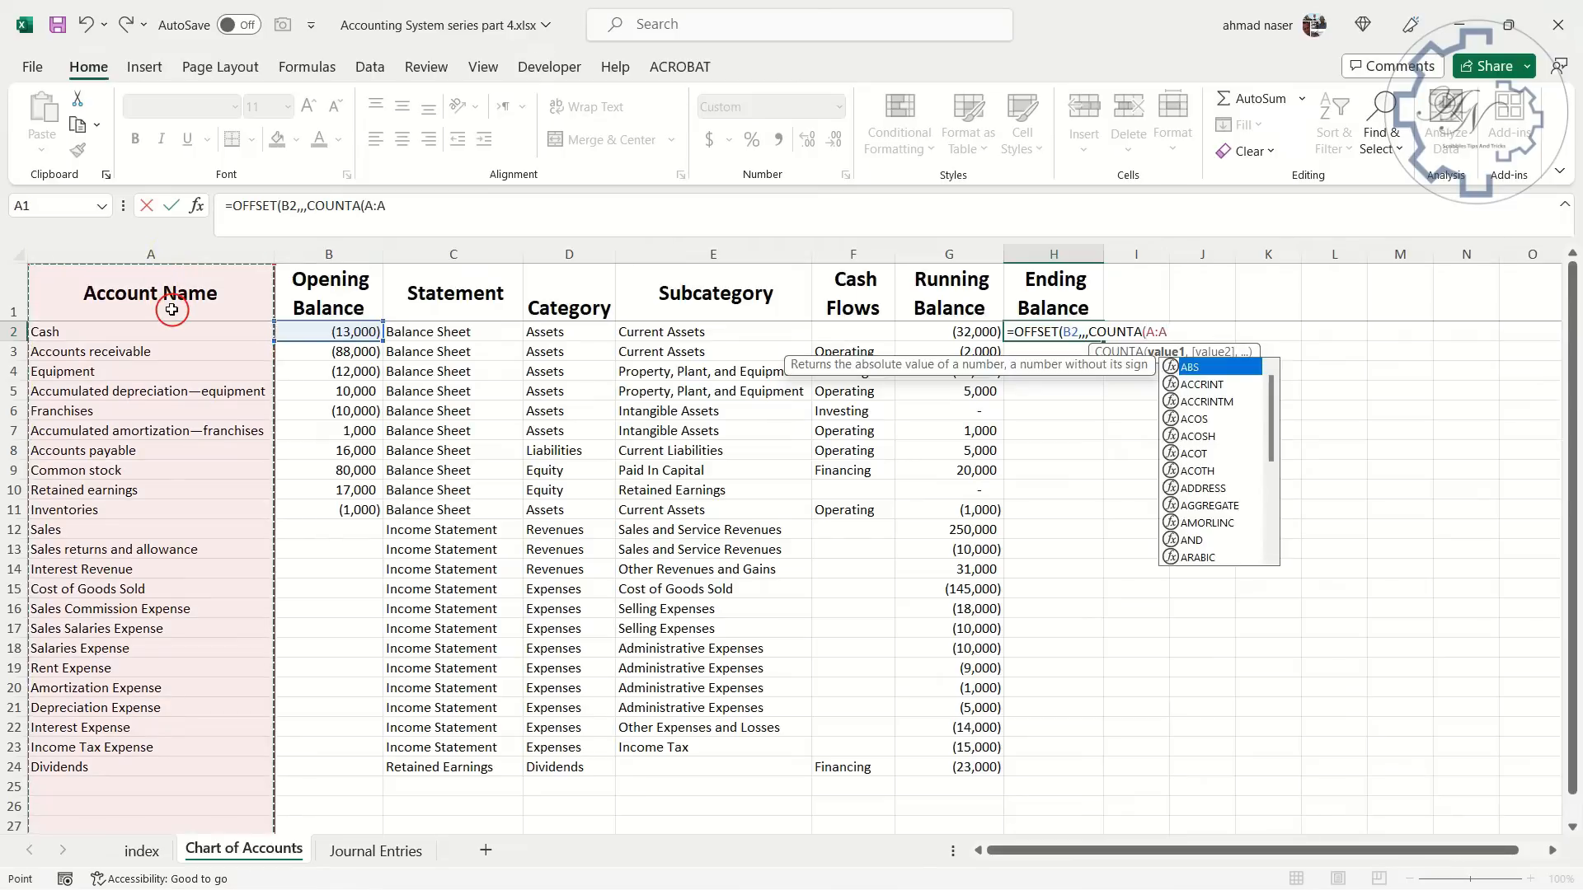
{"action": "type", "text": ")"}
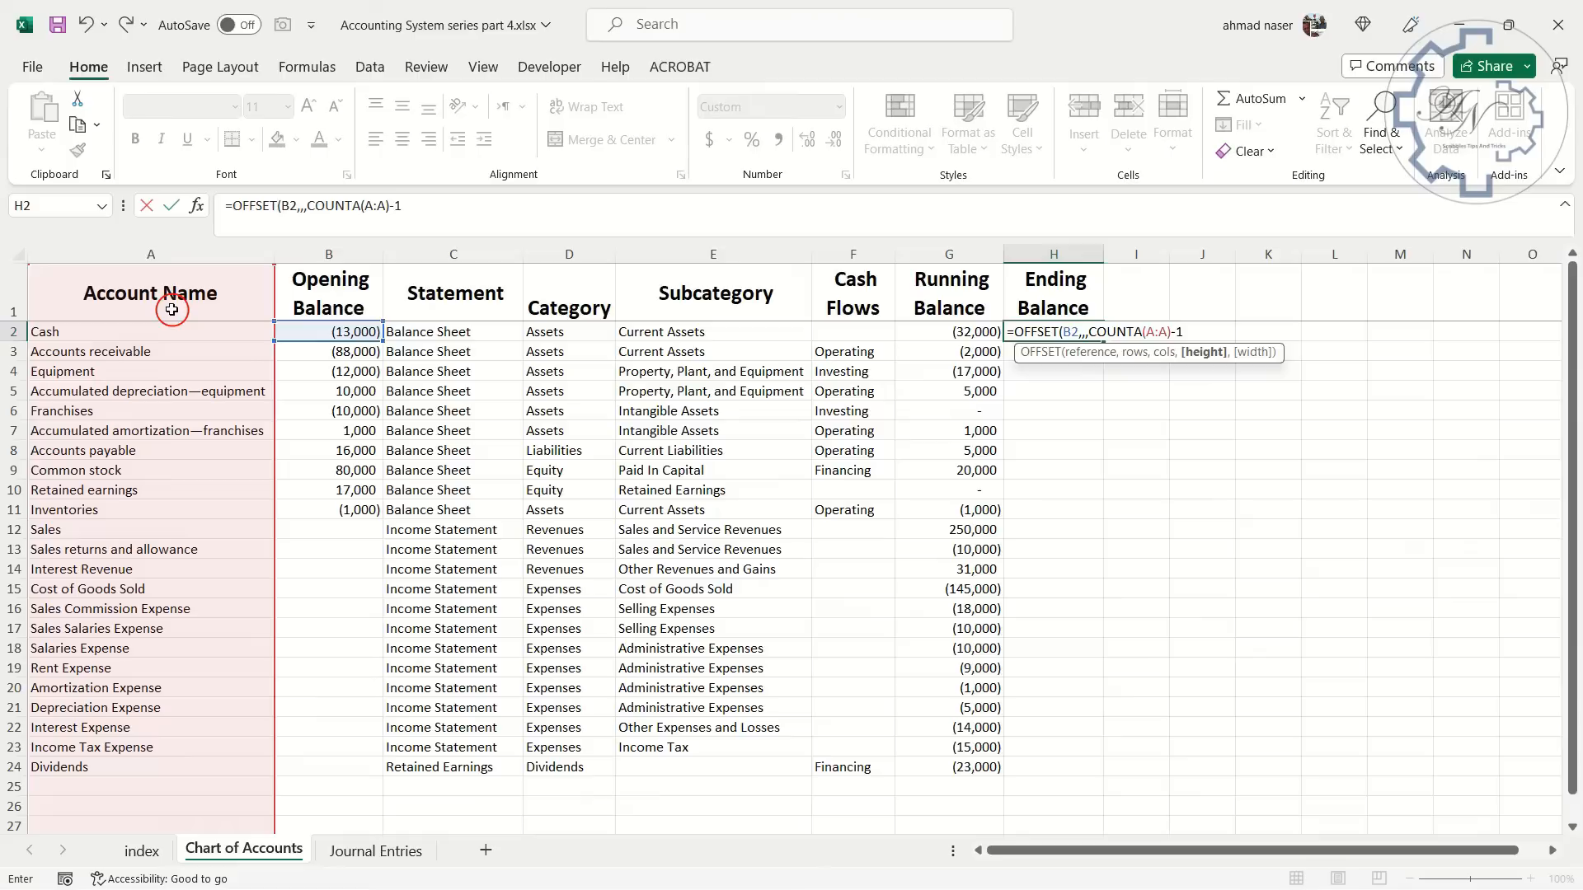
{"action": "type", "text": "-1"}
{"action": "key", "text": "Return"}
{"action": "key", "text": "Return"}
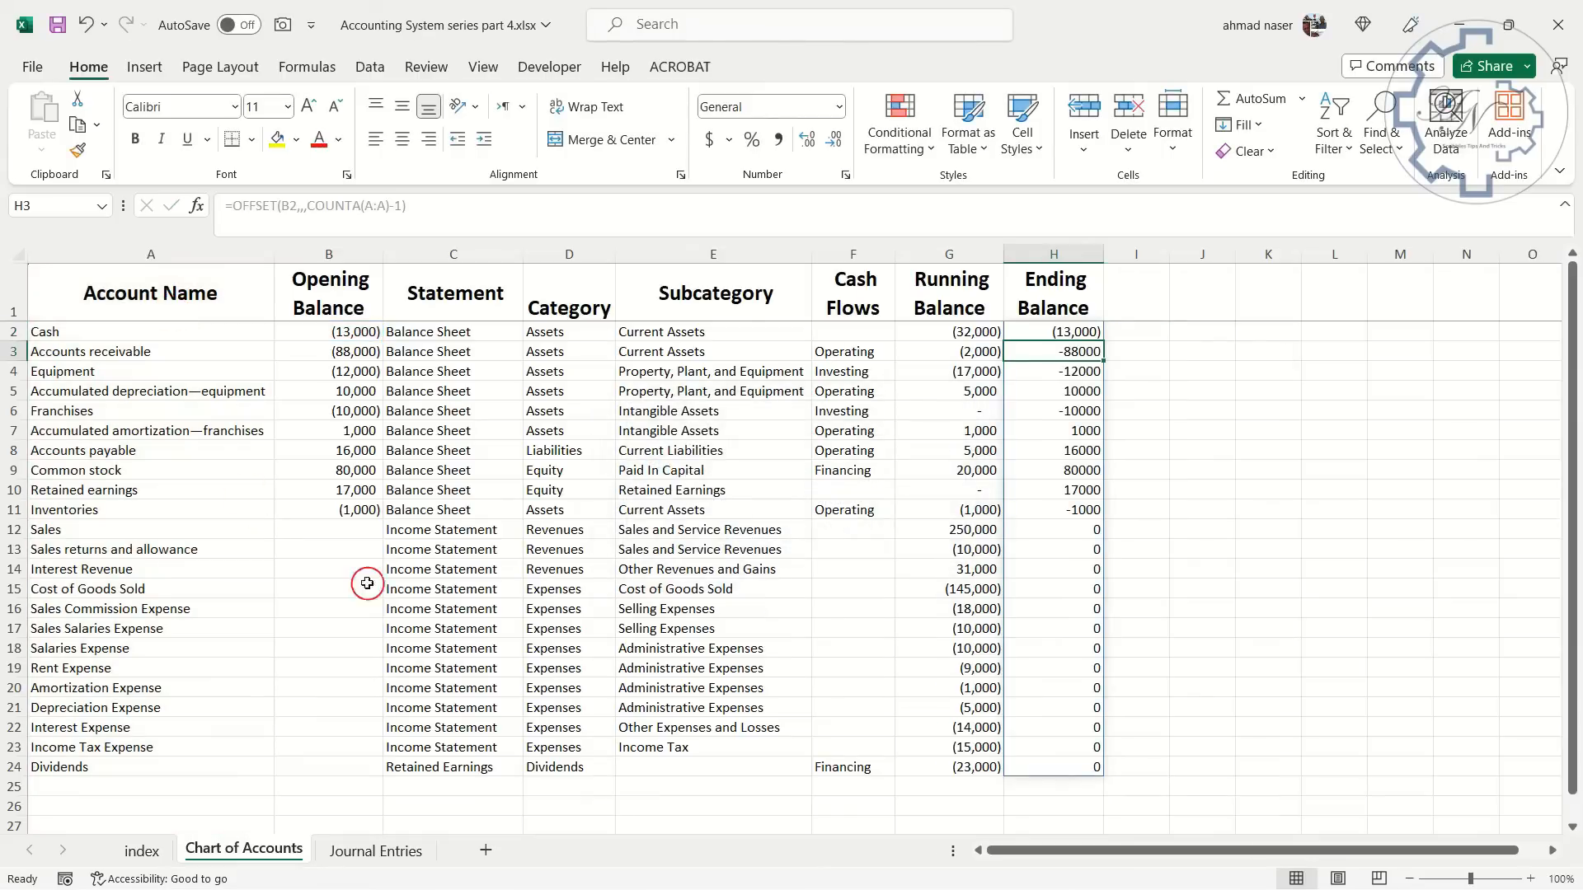
Extend H2's formula by adding the spilled Running Balance range G2# to the OFFSET result
{"action": "left_click", "coordinate": [1030, 332]}
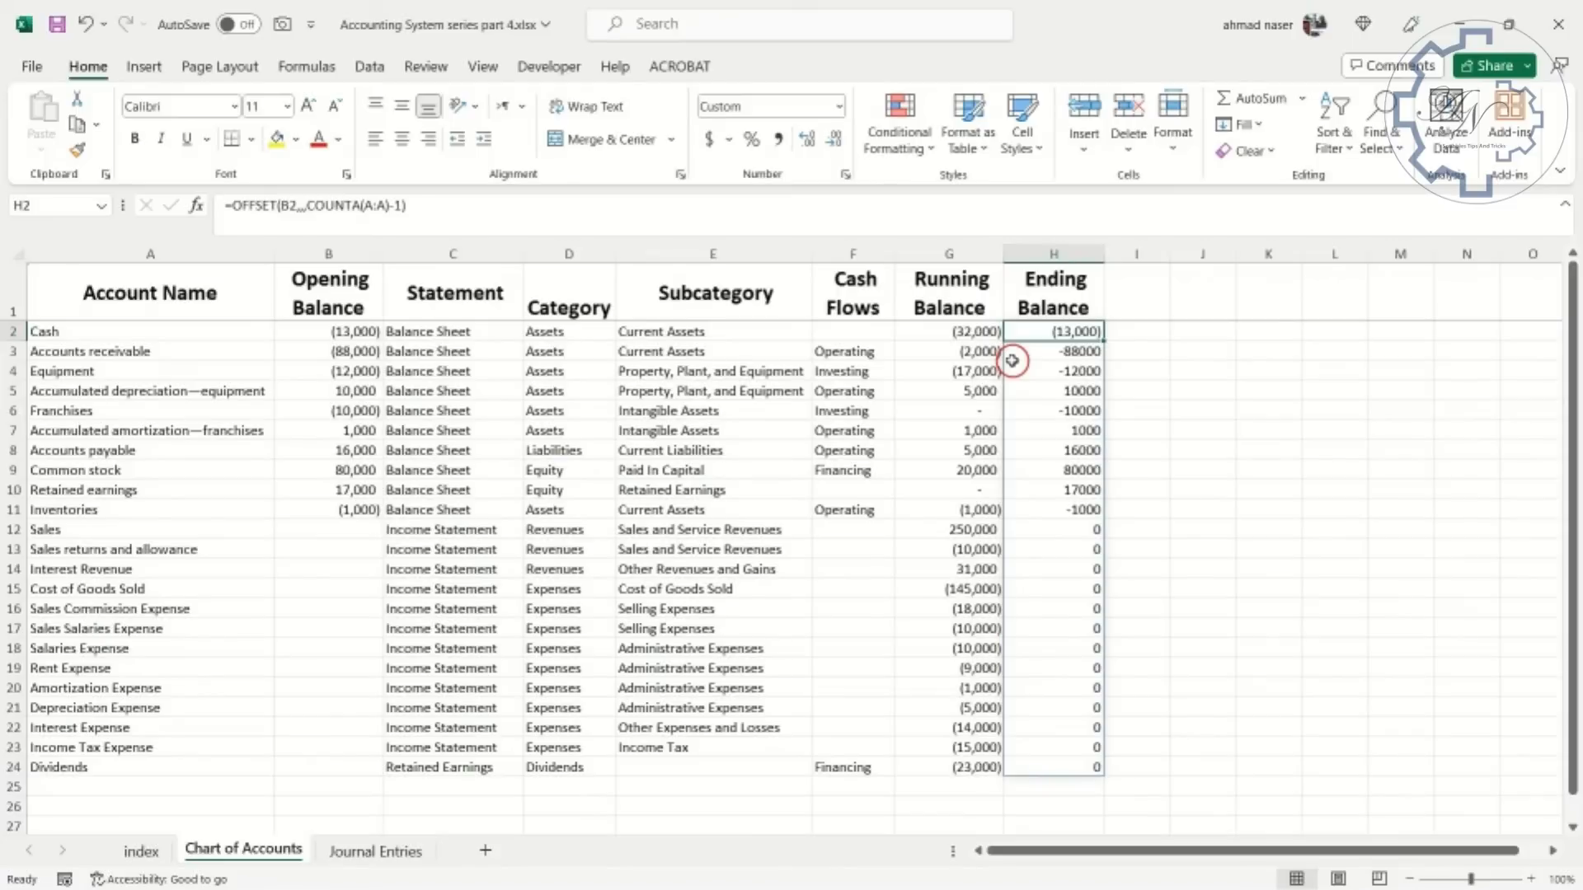
{"action": "left_click", "coordinate": [456, 213]}
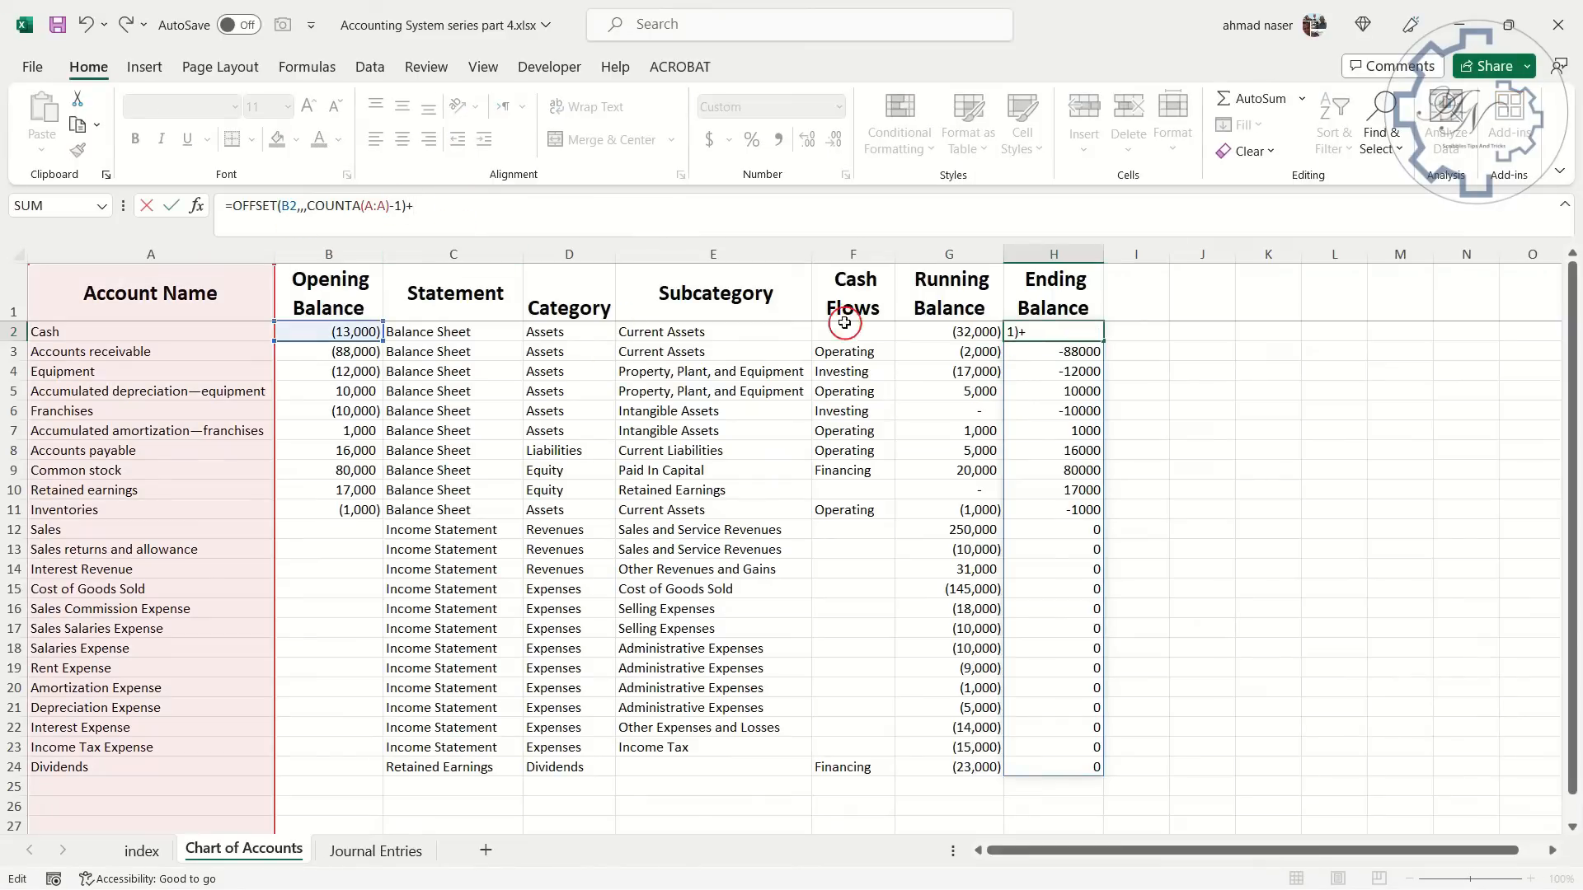
{"action": "left_click_drag", "start_coordinate": [983, 328], "coordinate": [940, 765]}
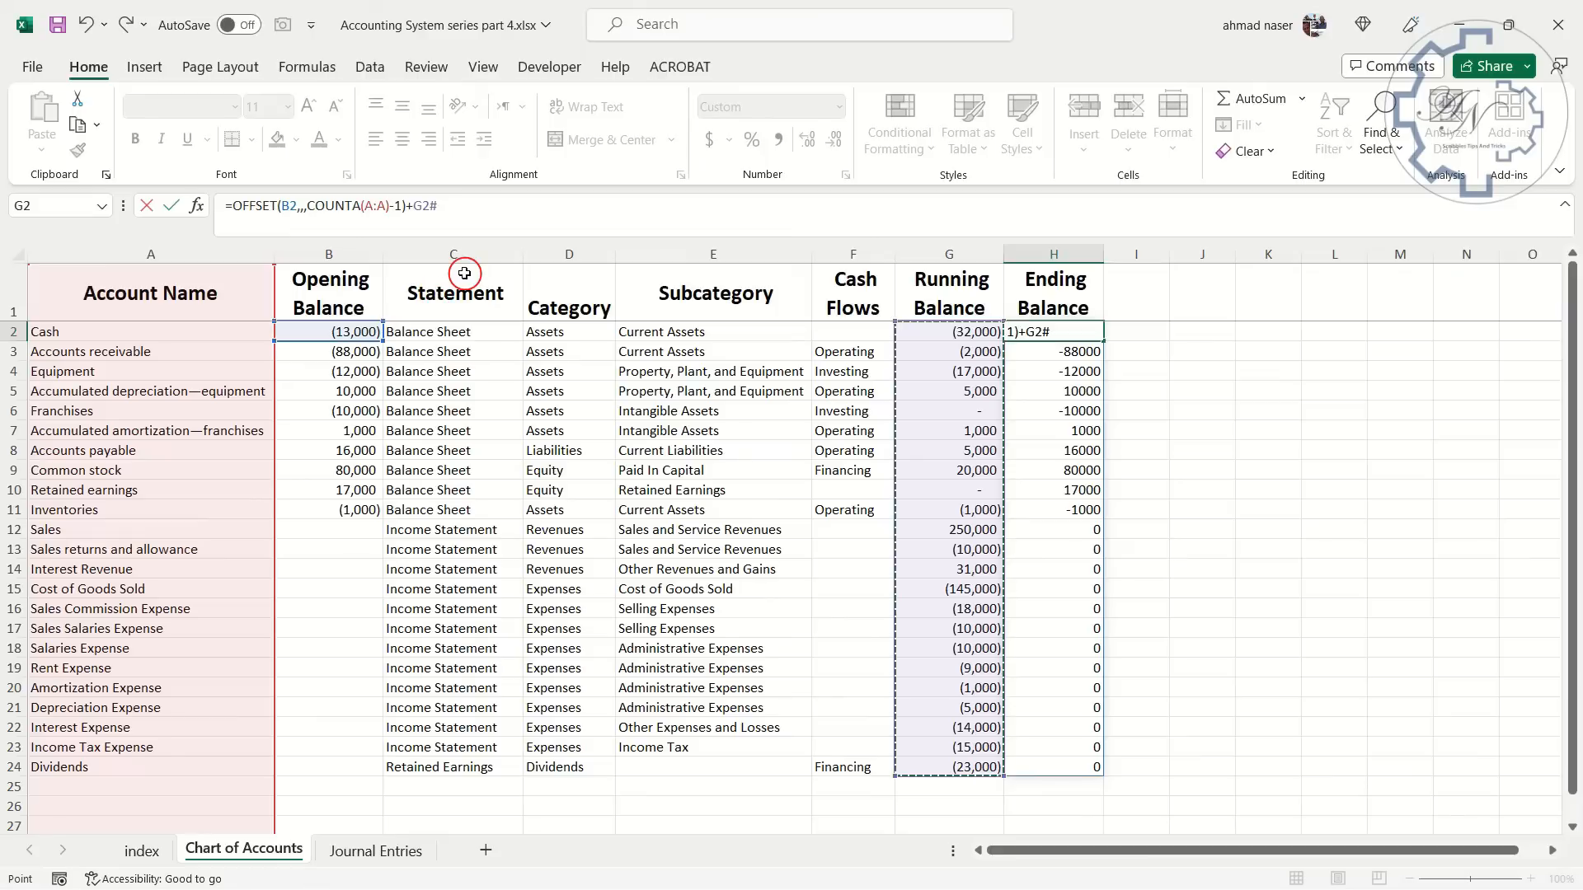
{"action": "key", "text": "Return"}
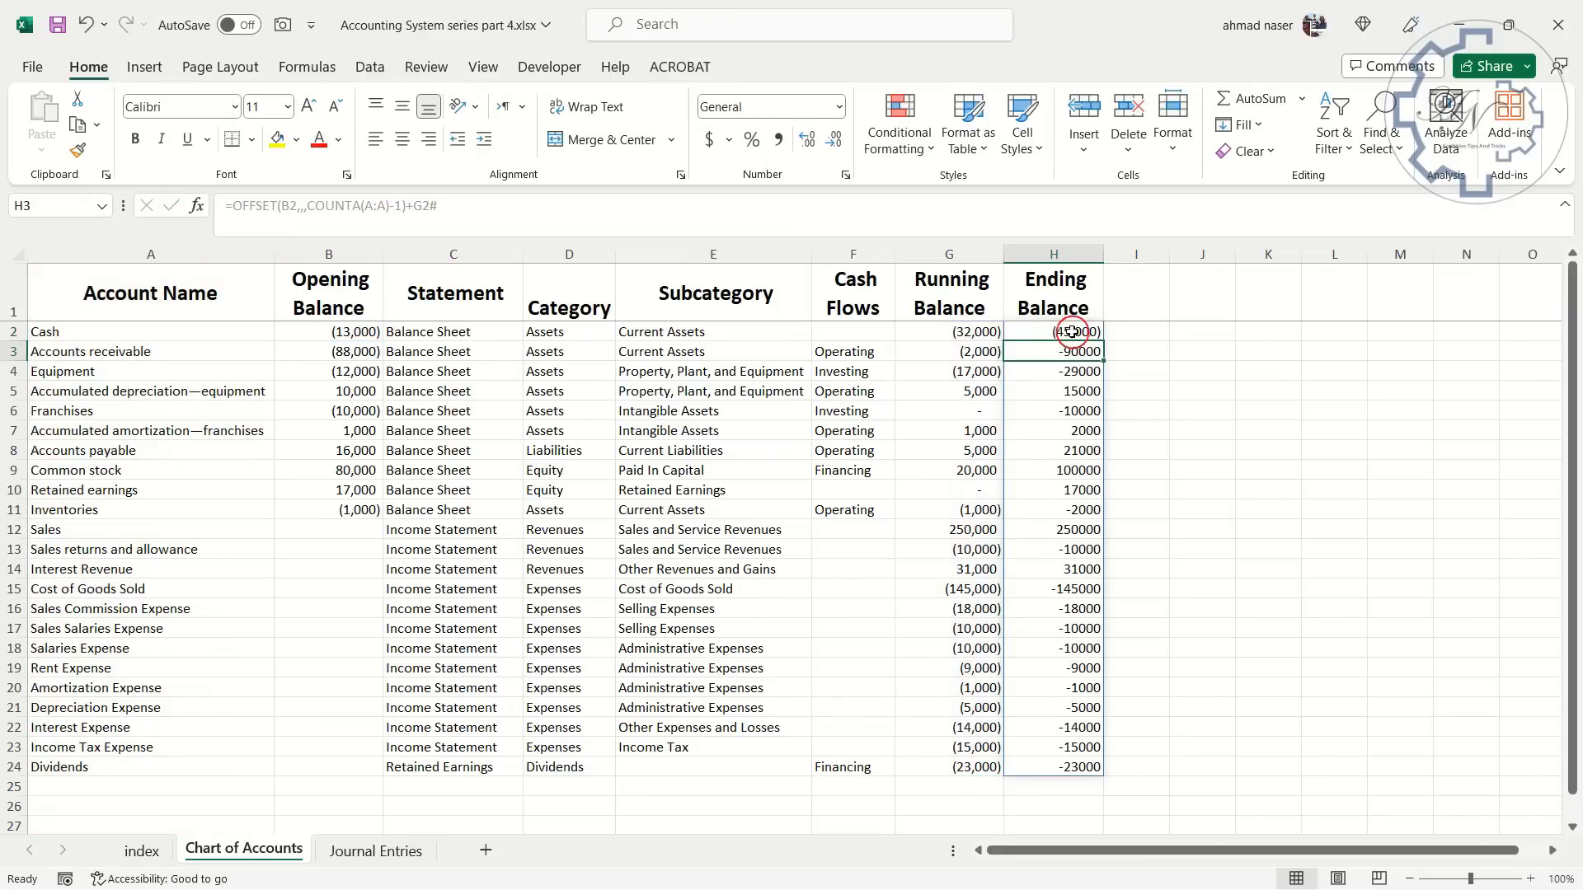
Copy the Running Balance column's formatting onto the Ending Balance column and check a spilled cell's formula
{"action": "left_click", "coordinate": [961, 254]}
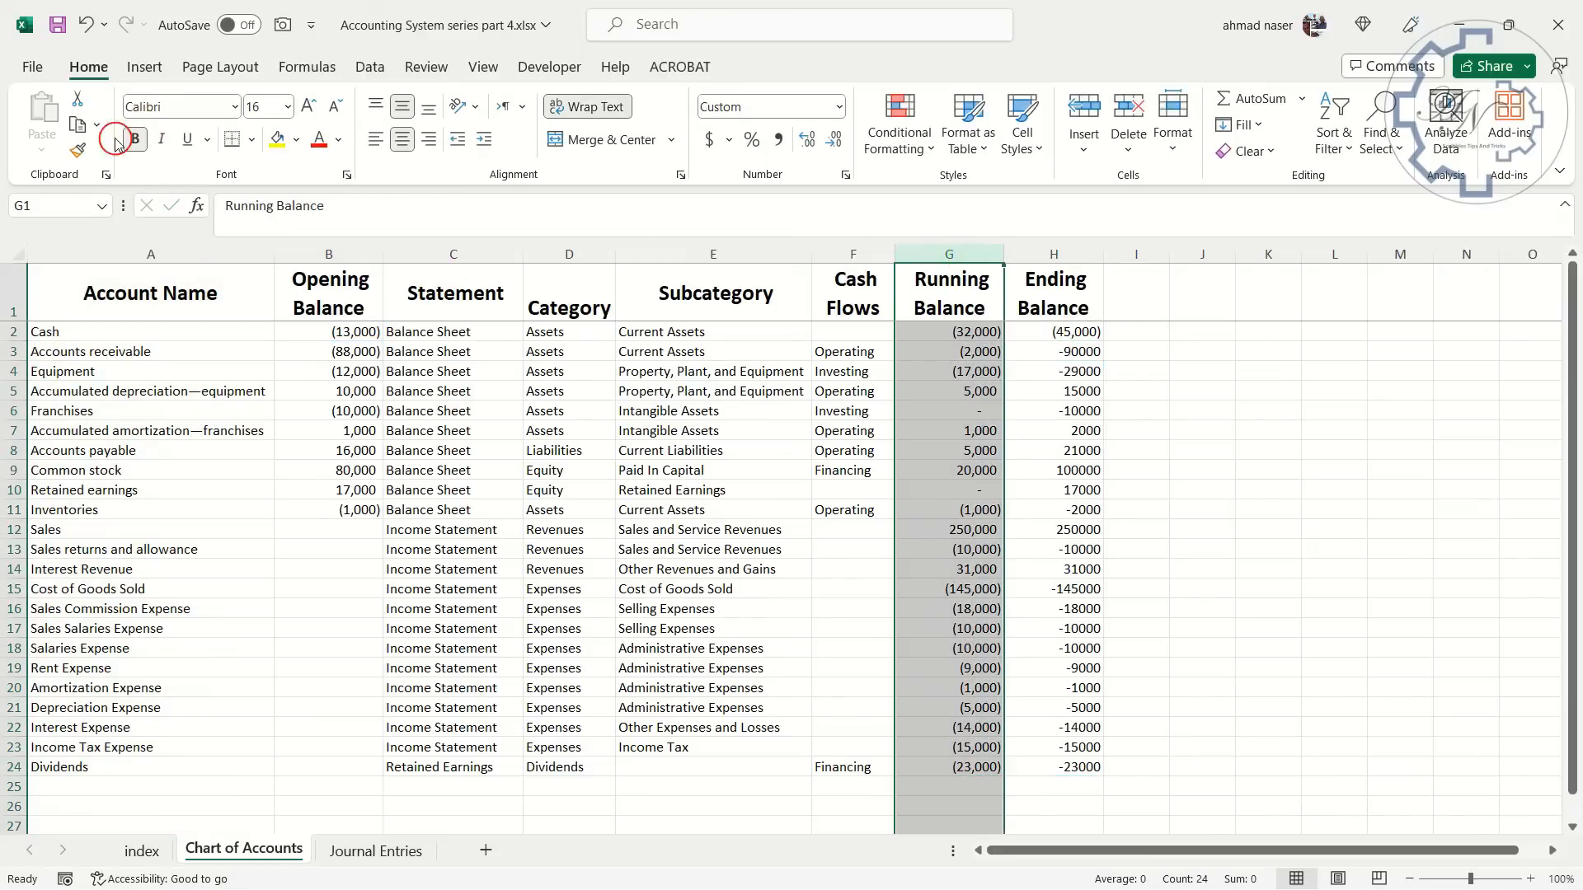
{"action": "left_click", "coordinate": [78, 149]}
{"action": "left_click", "coordinate": [1052, 250]}
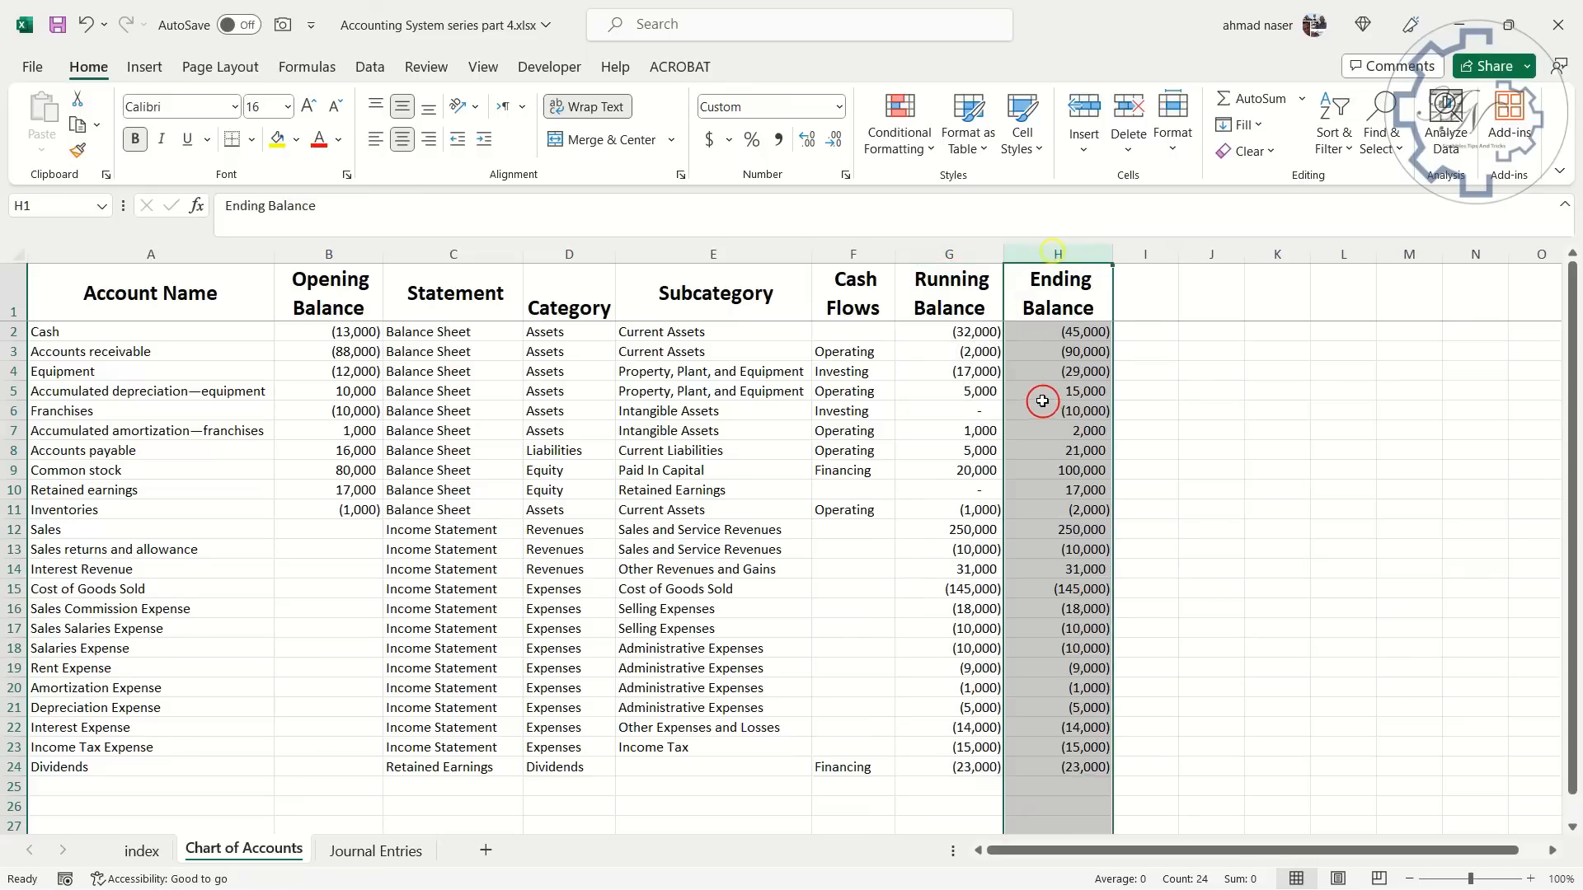
{"action": "left_click", "coordinate": [1035, 406]}
{"action": "left_click", "coordinate": [1065, 352]}
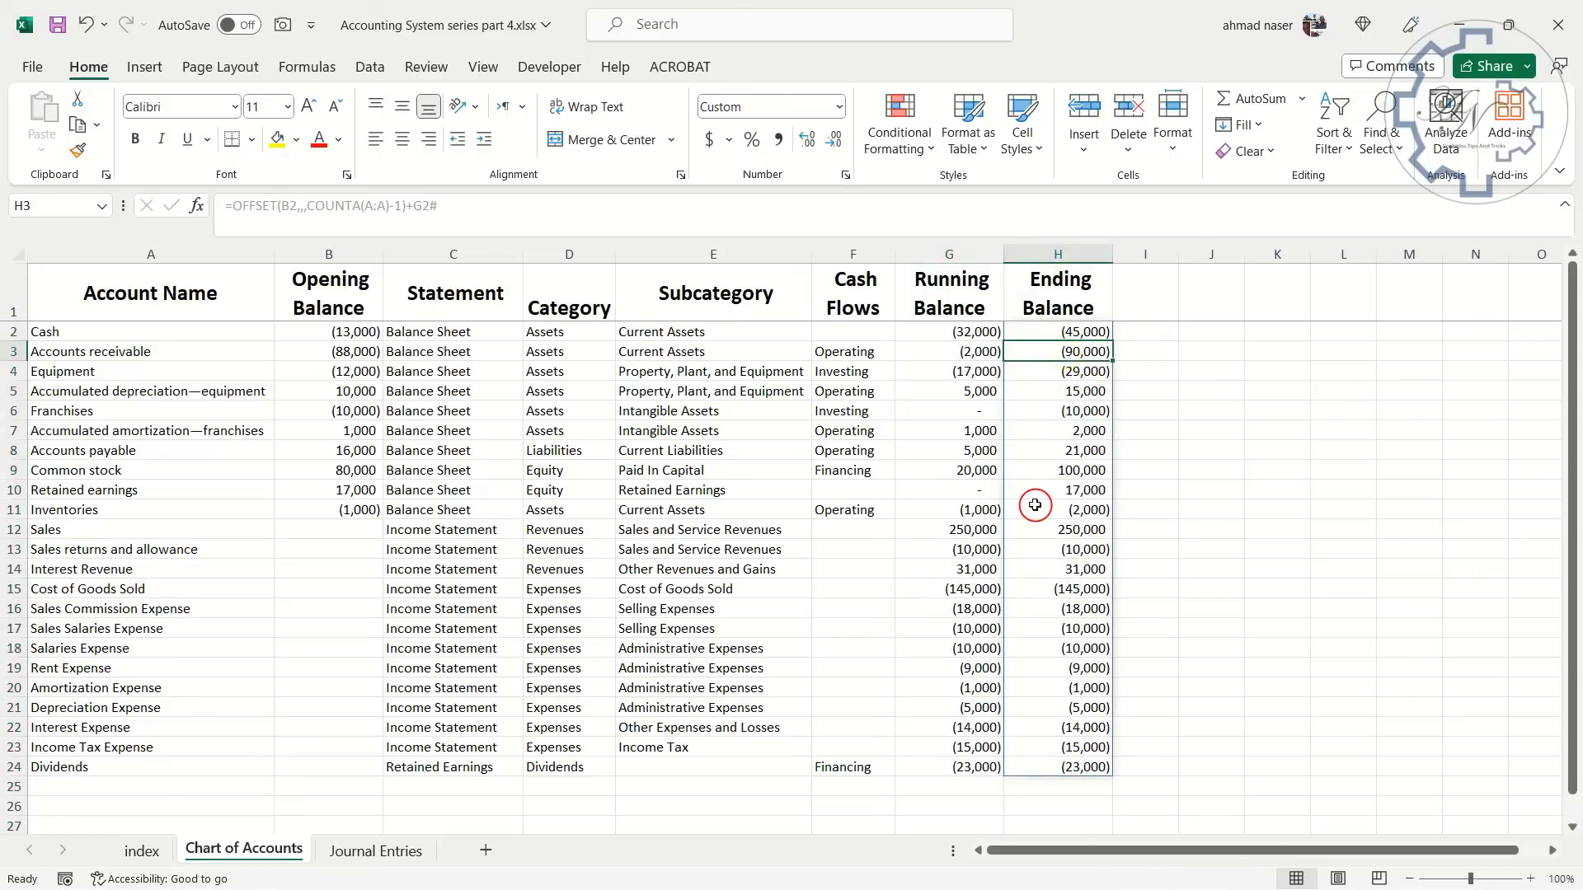